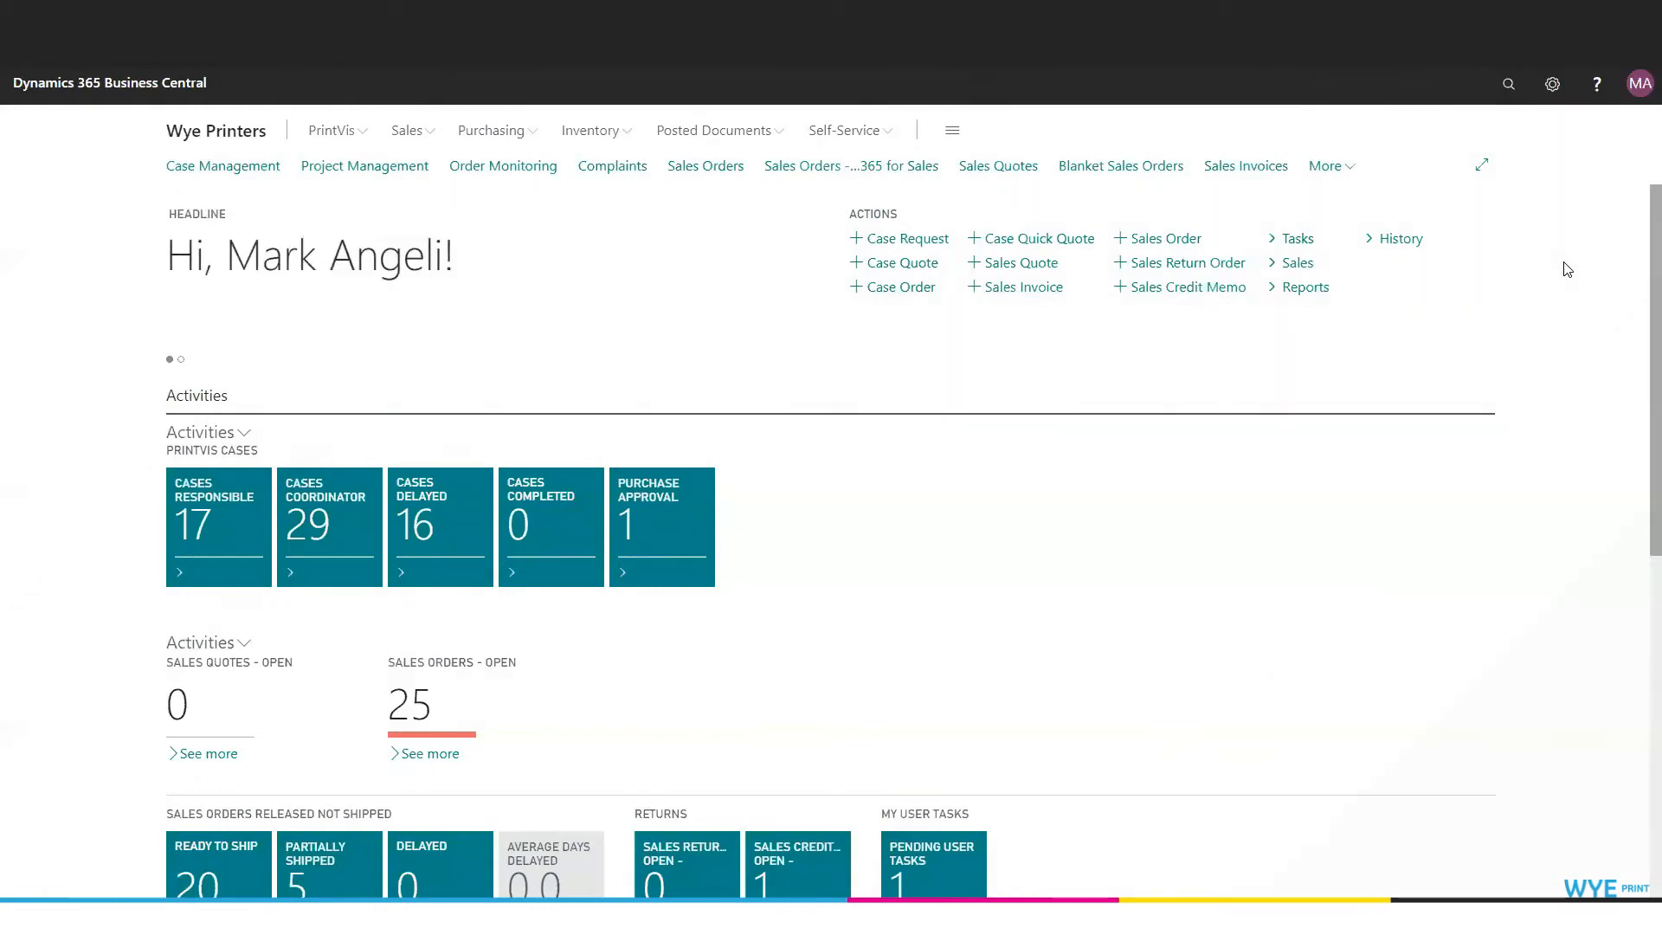
Find the Users list through the Tell Me search and open it.
left_click(1509, 85)
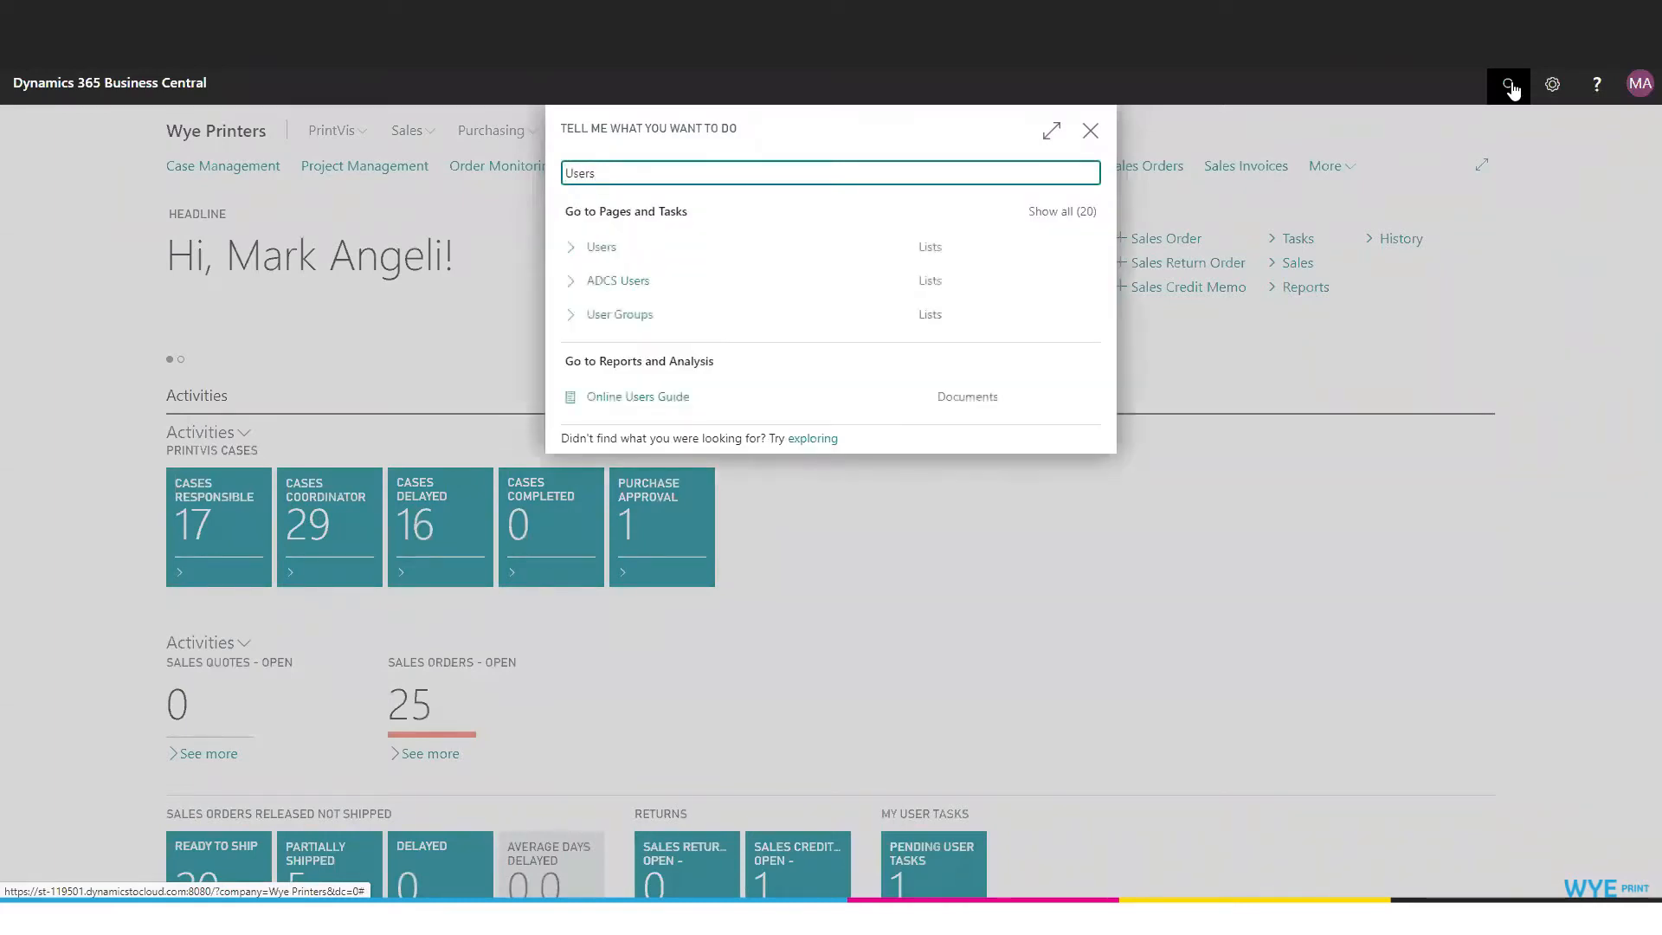
left_click(613, 251)
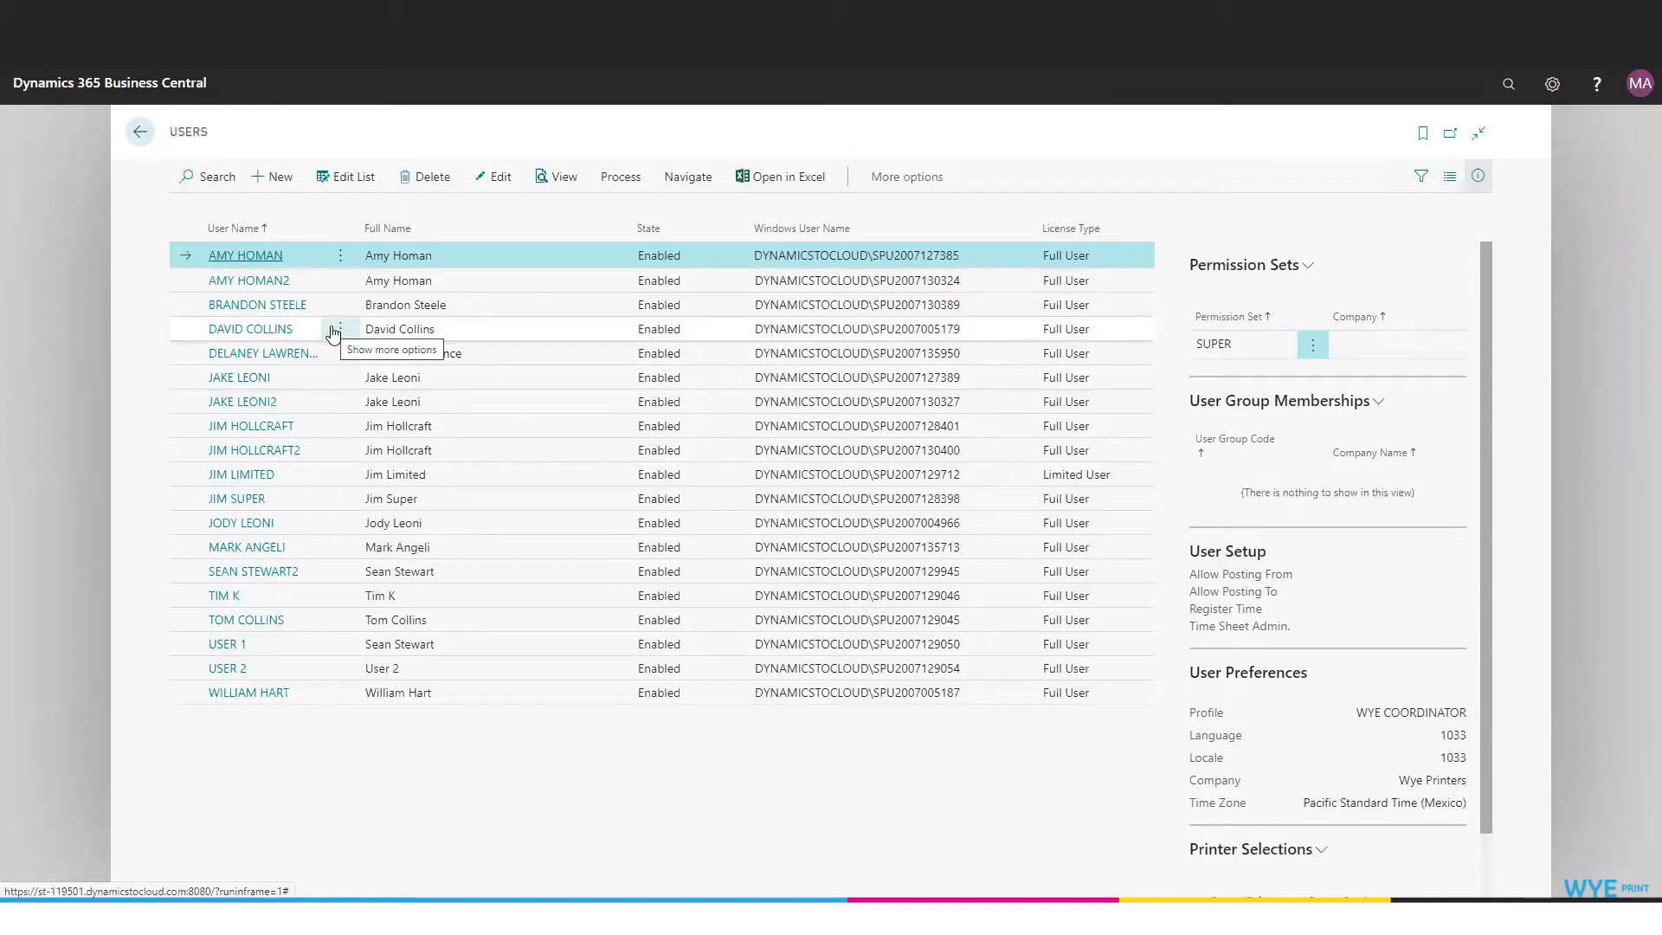
Create a new user with user name, full name, Full User licence type and contact e-mail.
left_click(279, 190)
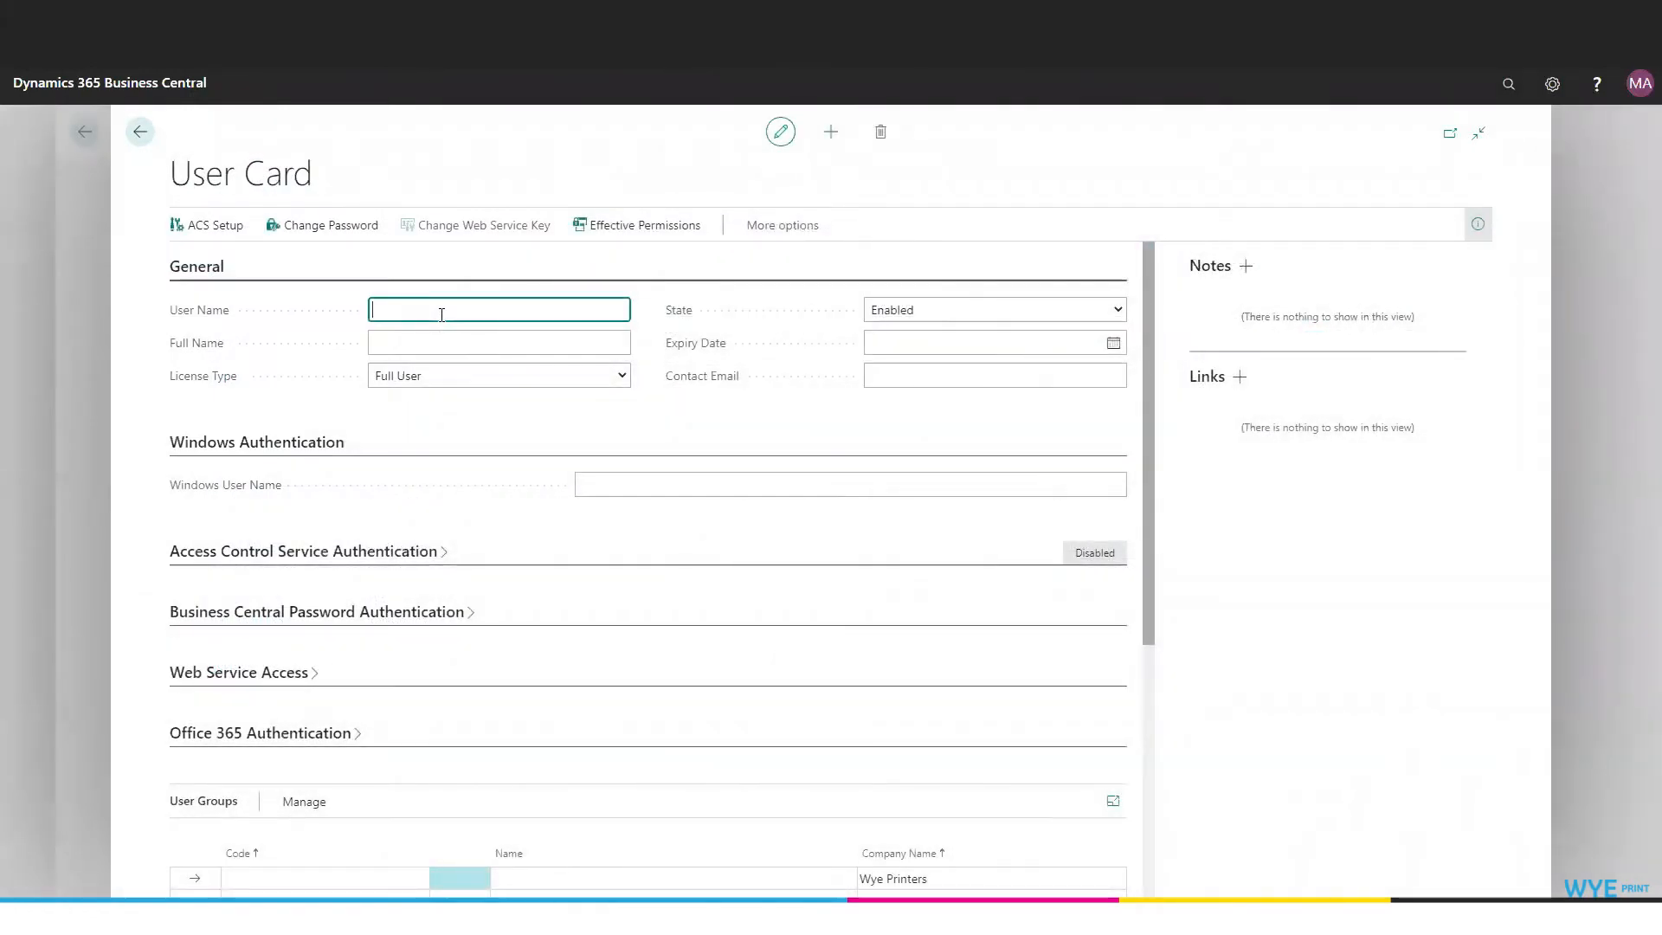
key("Tab")
left_click(622, 375)
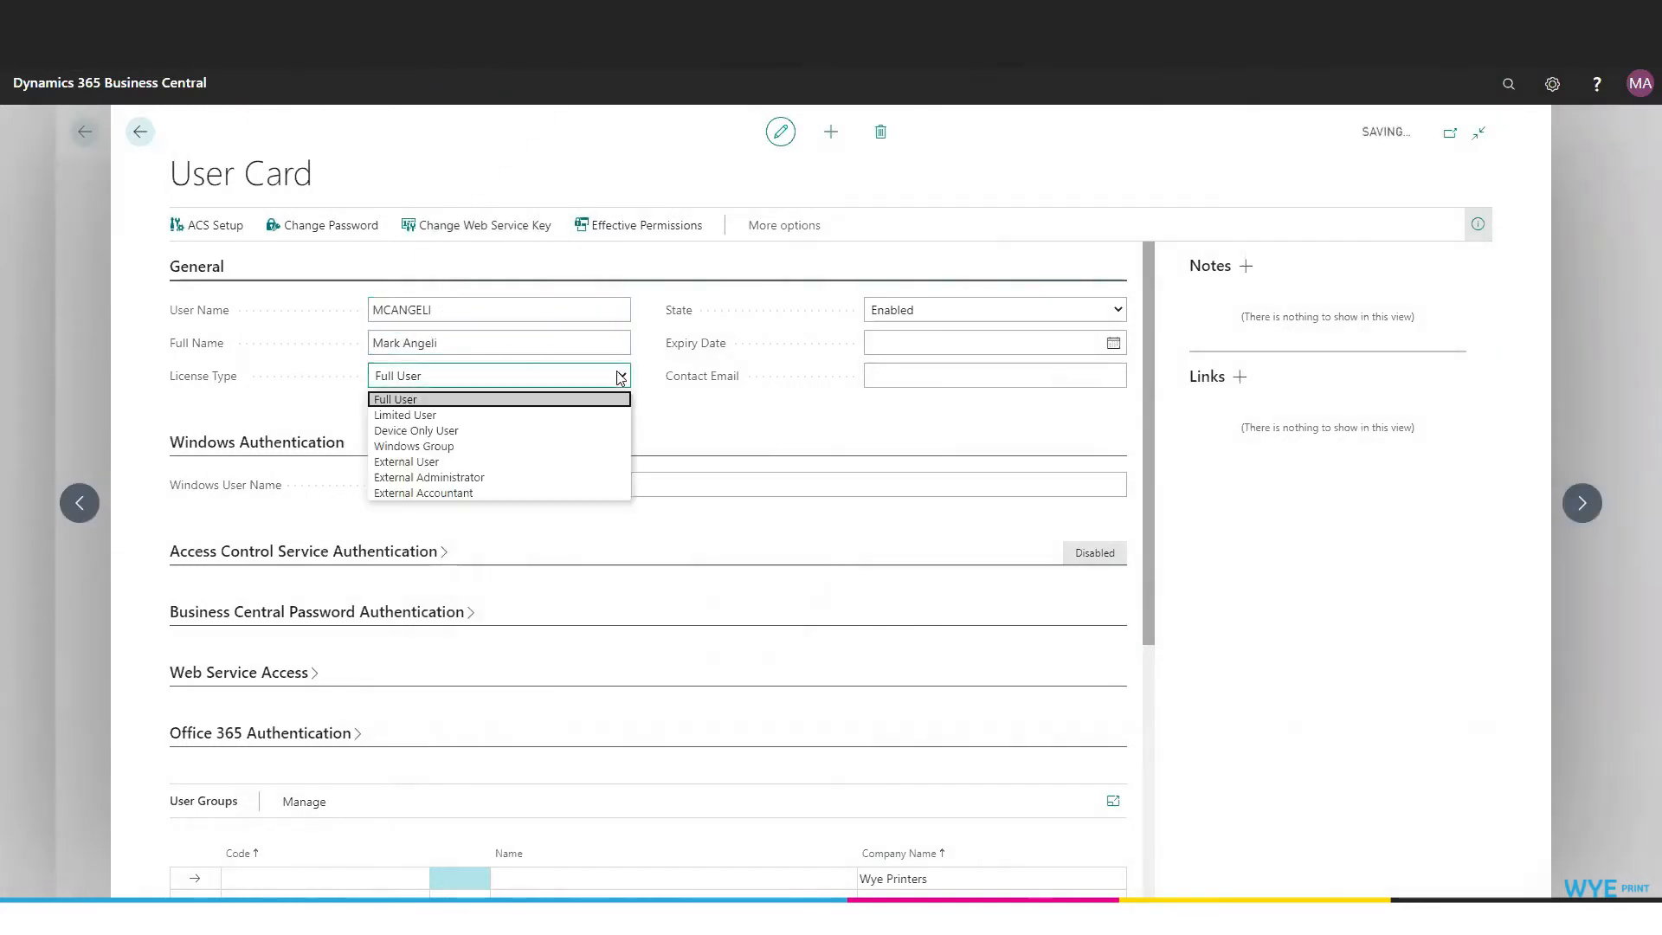
left_click(621, 375)
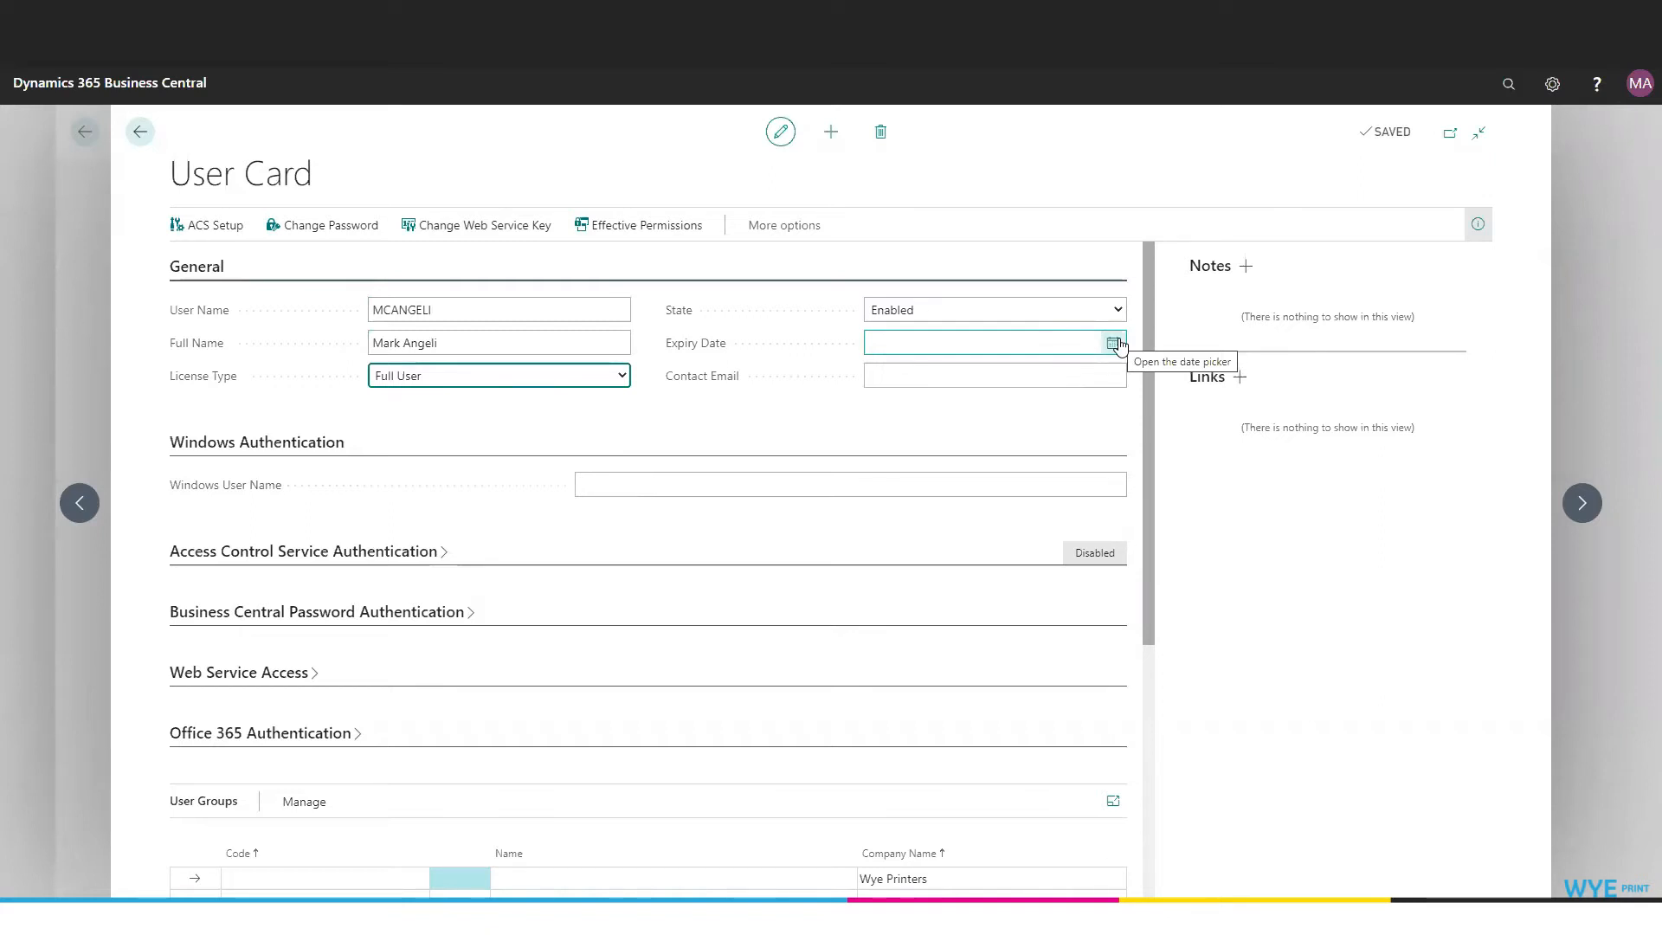
left_click(1092, 369)
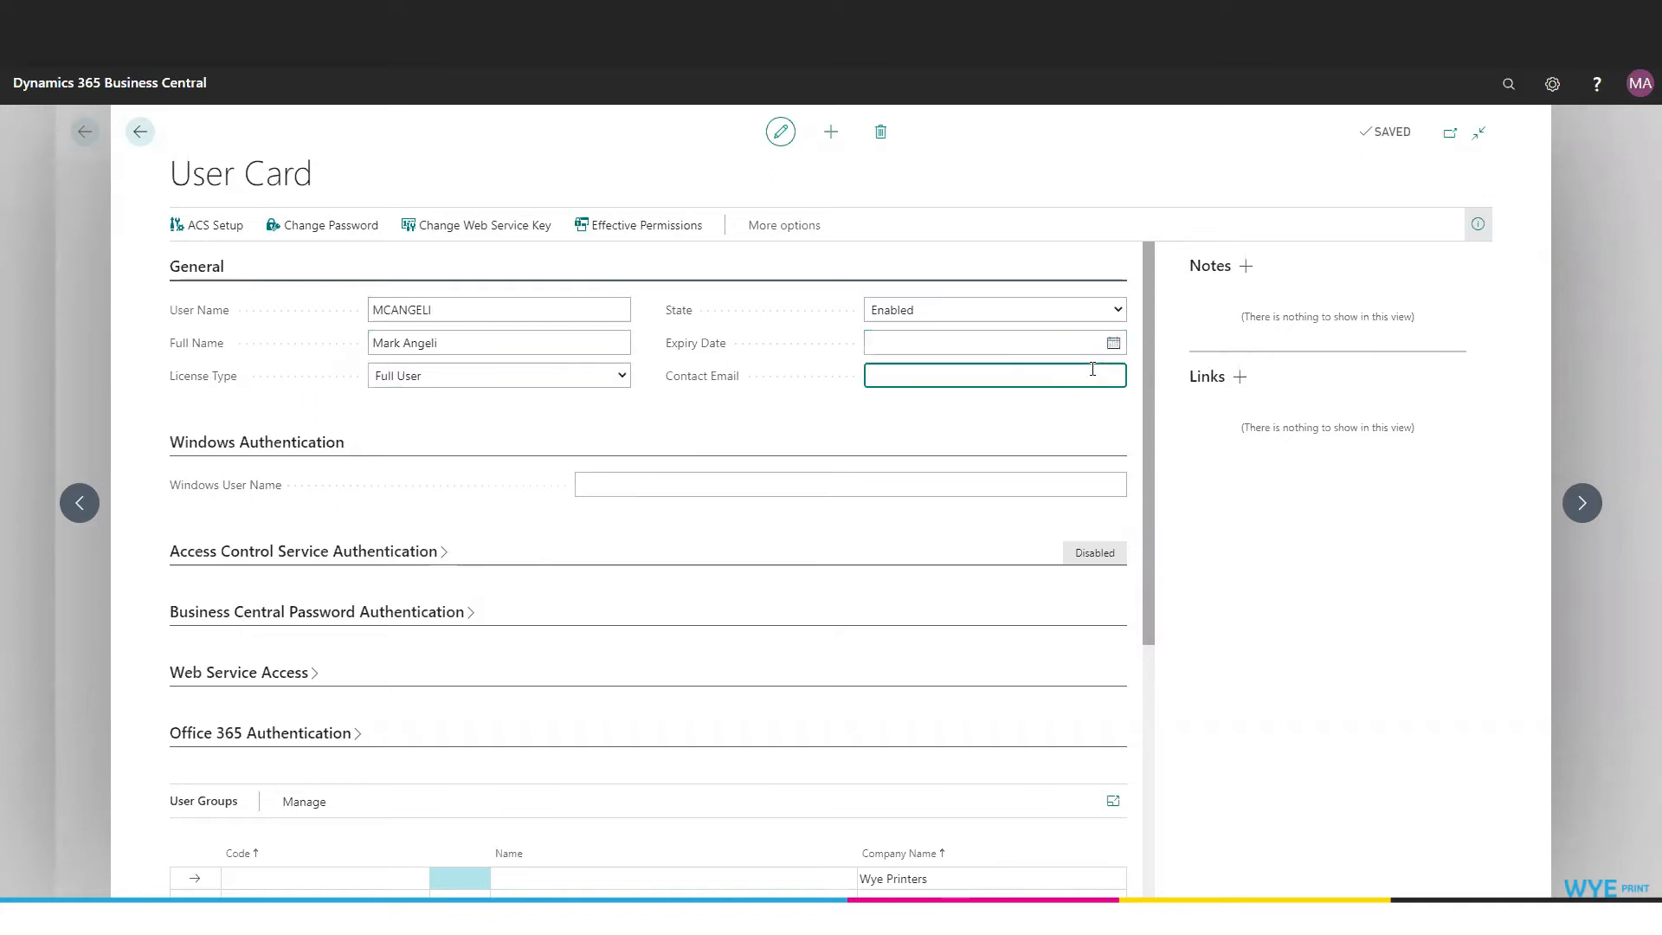
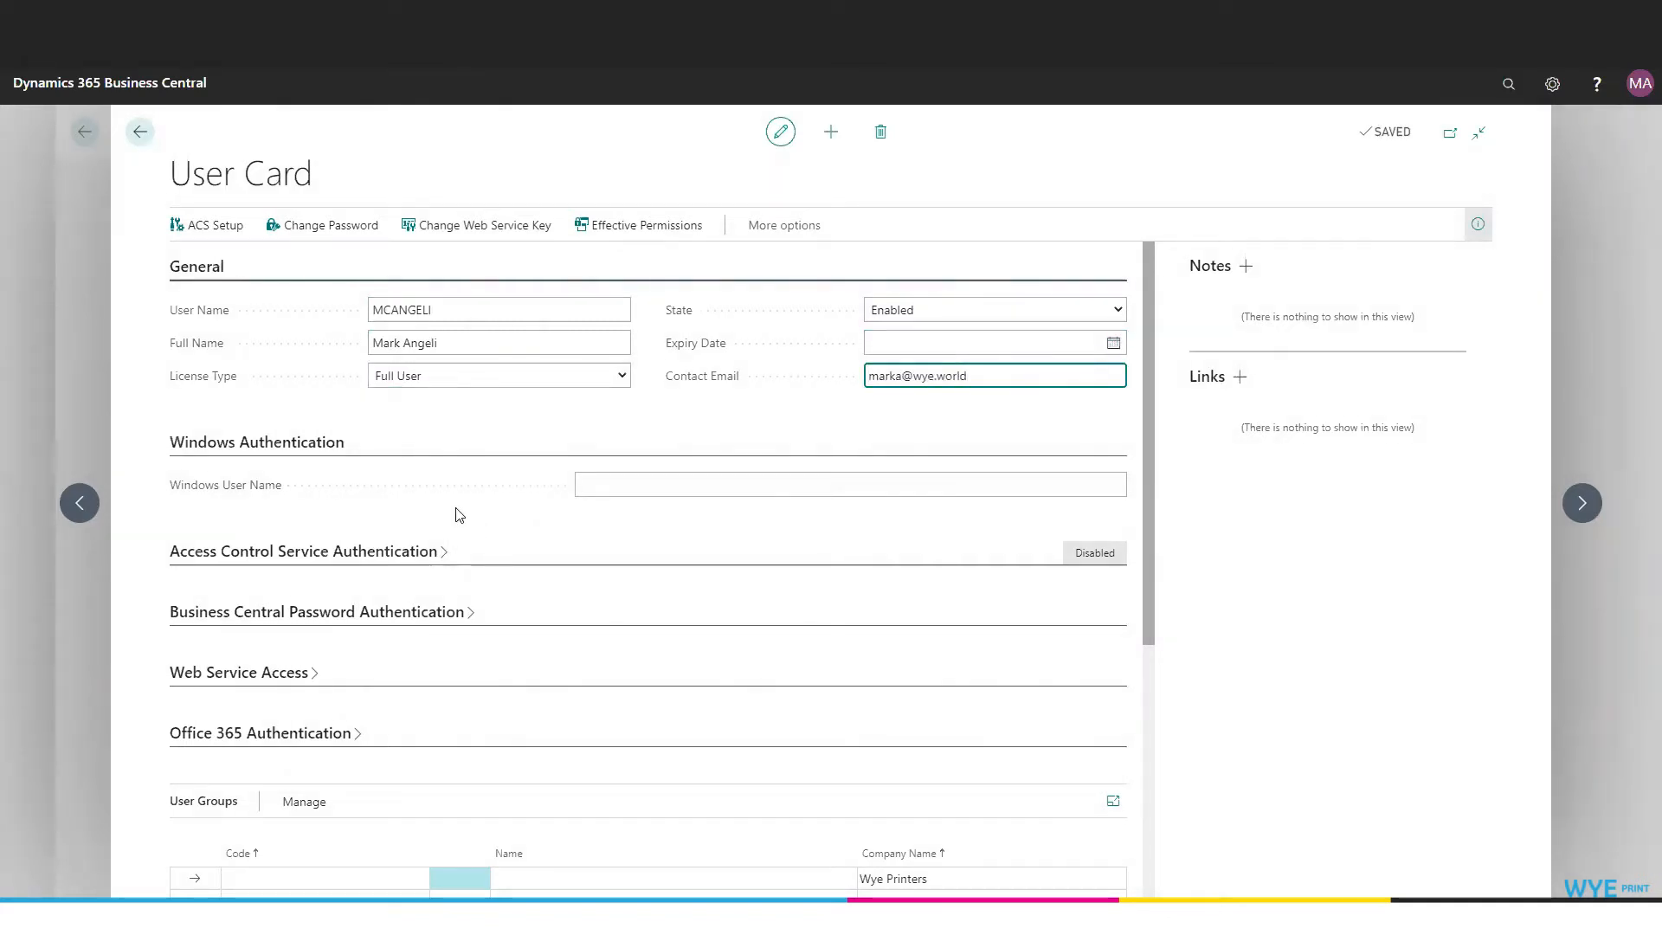
left_click(657, 488)
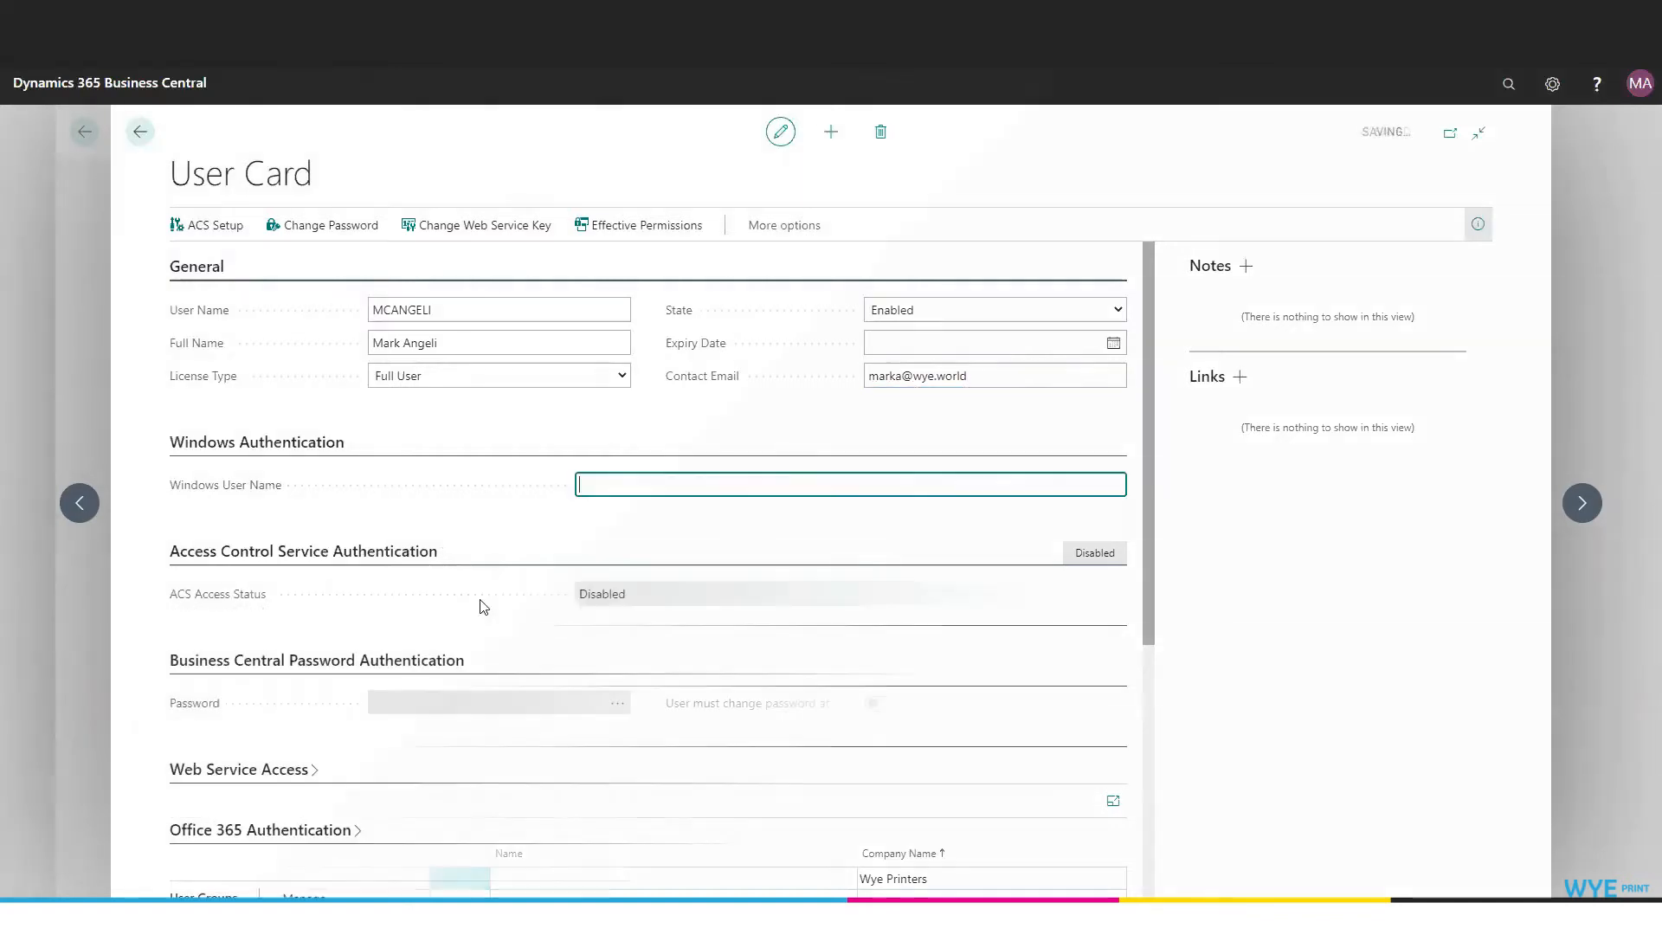
scroll(479, 599, "down", 2)
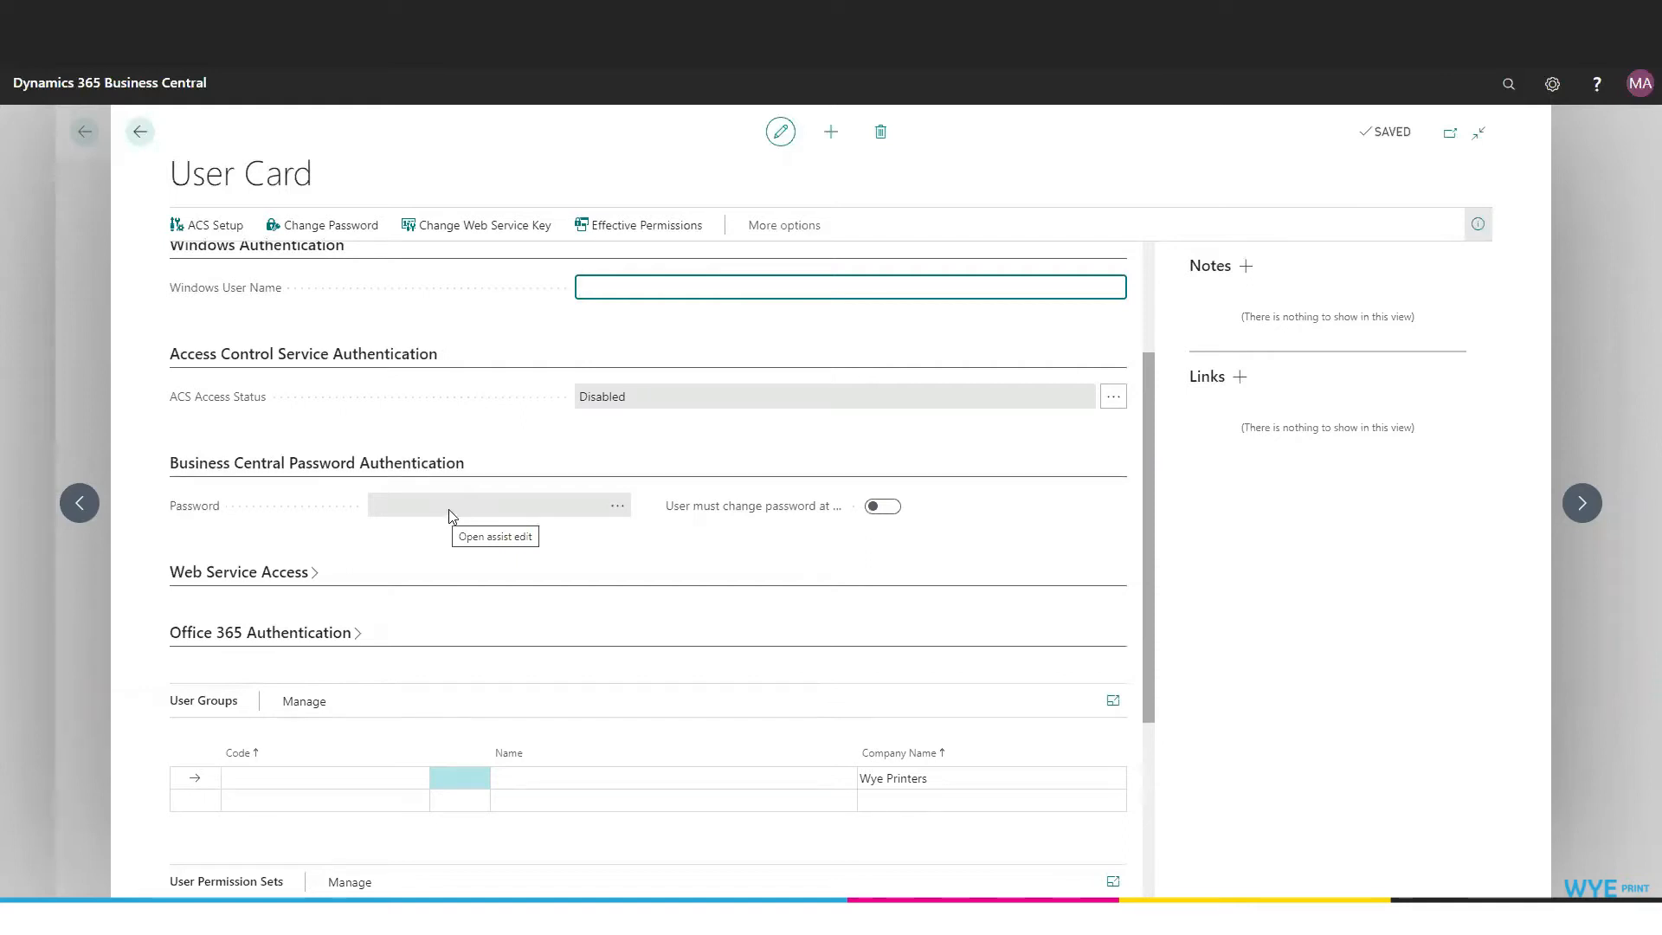
left_click(618, 508)
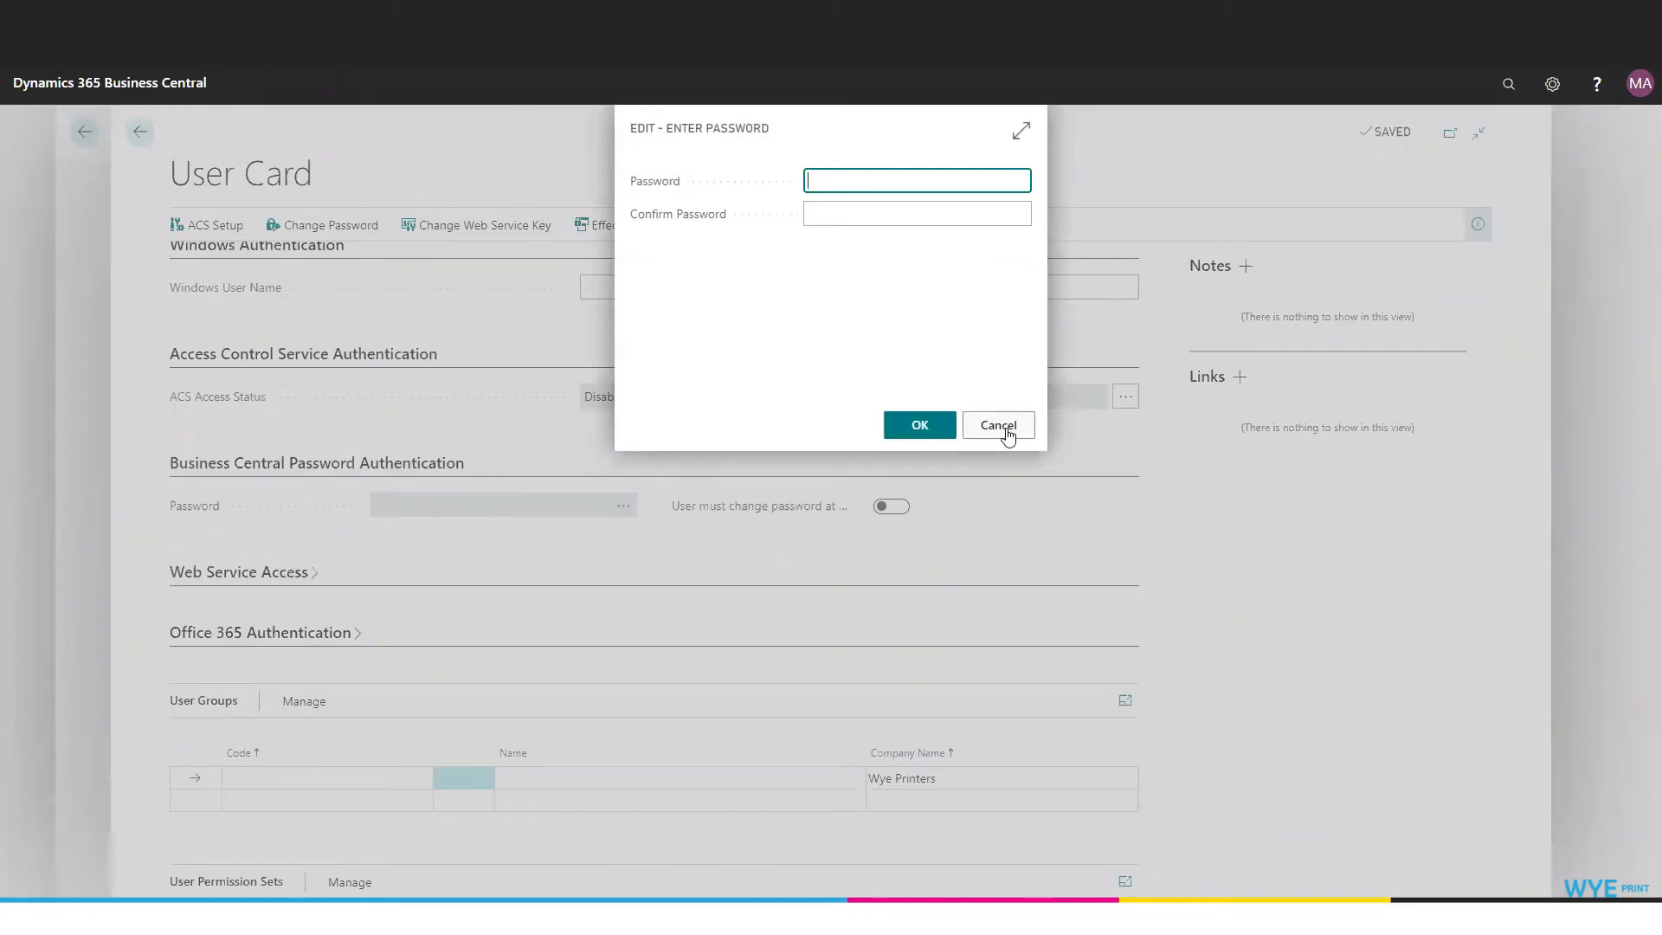
left_click(1004, 429)
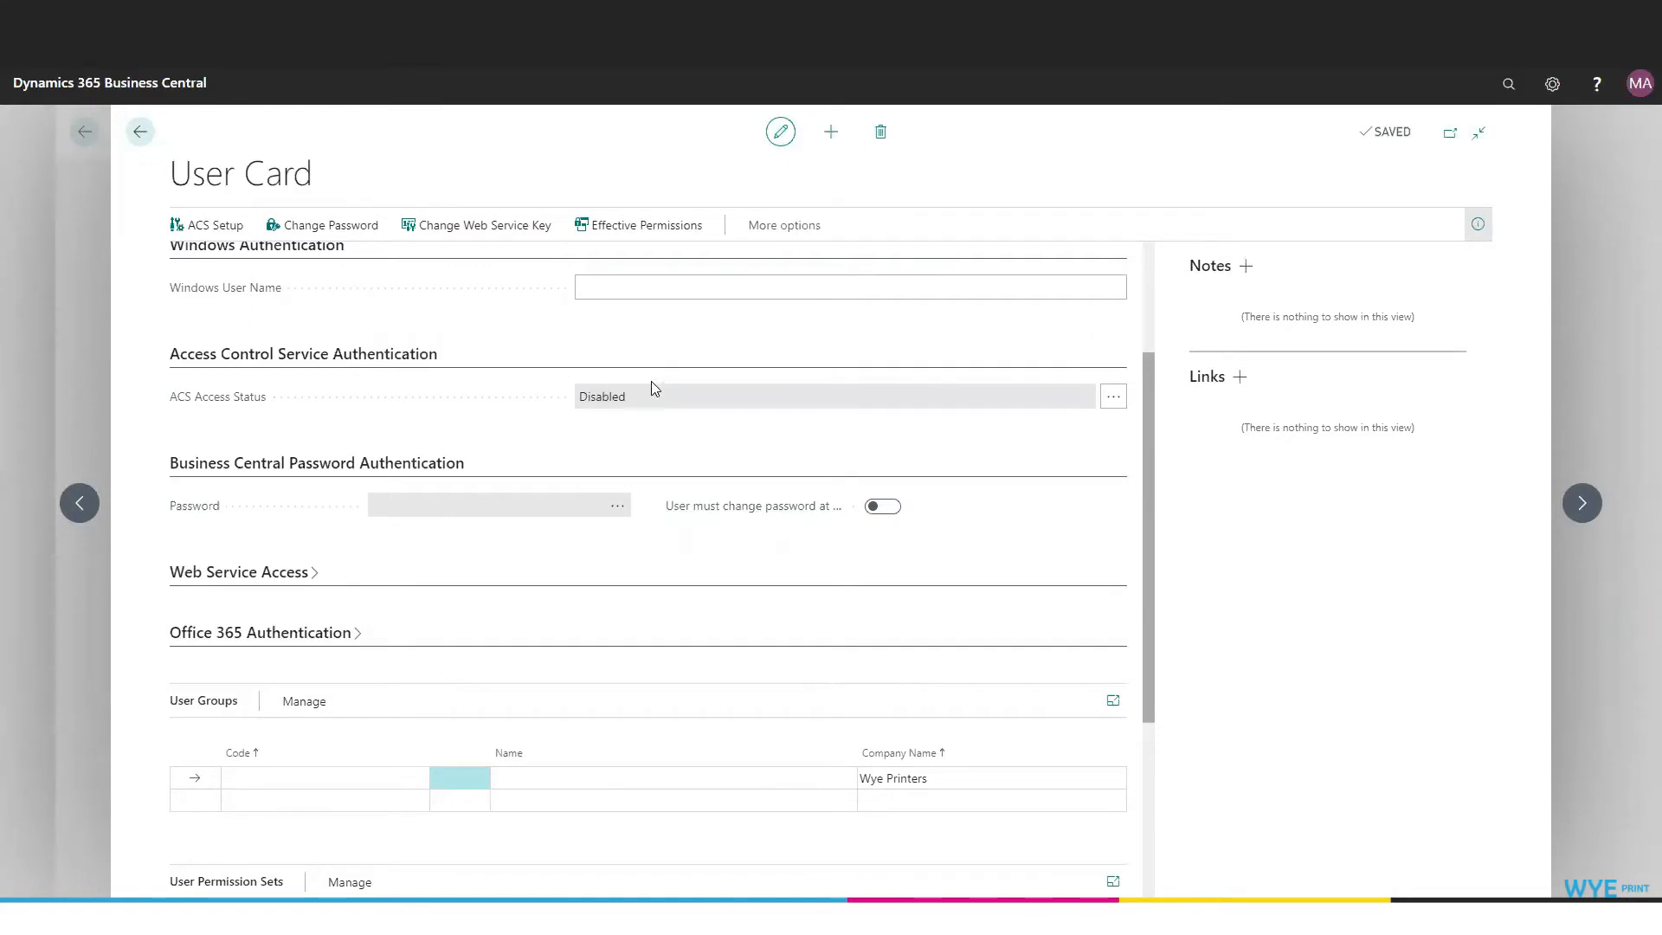
scroll(672, 485, "down", 3)
left_click(304, 581)
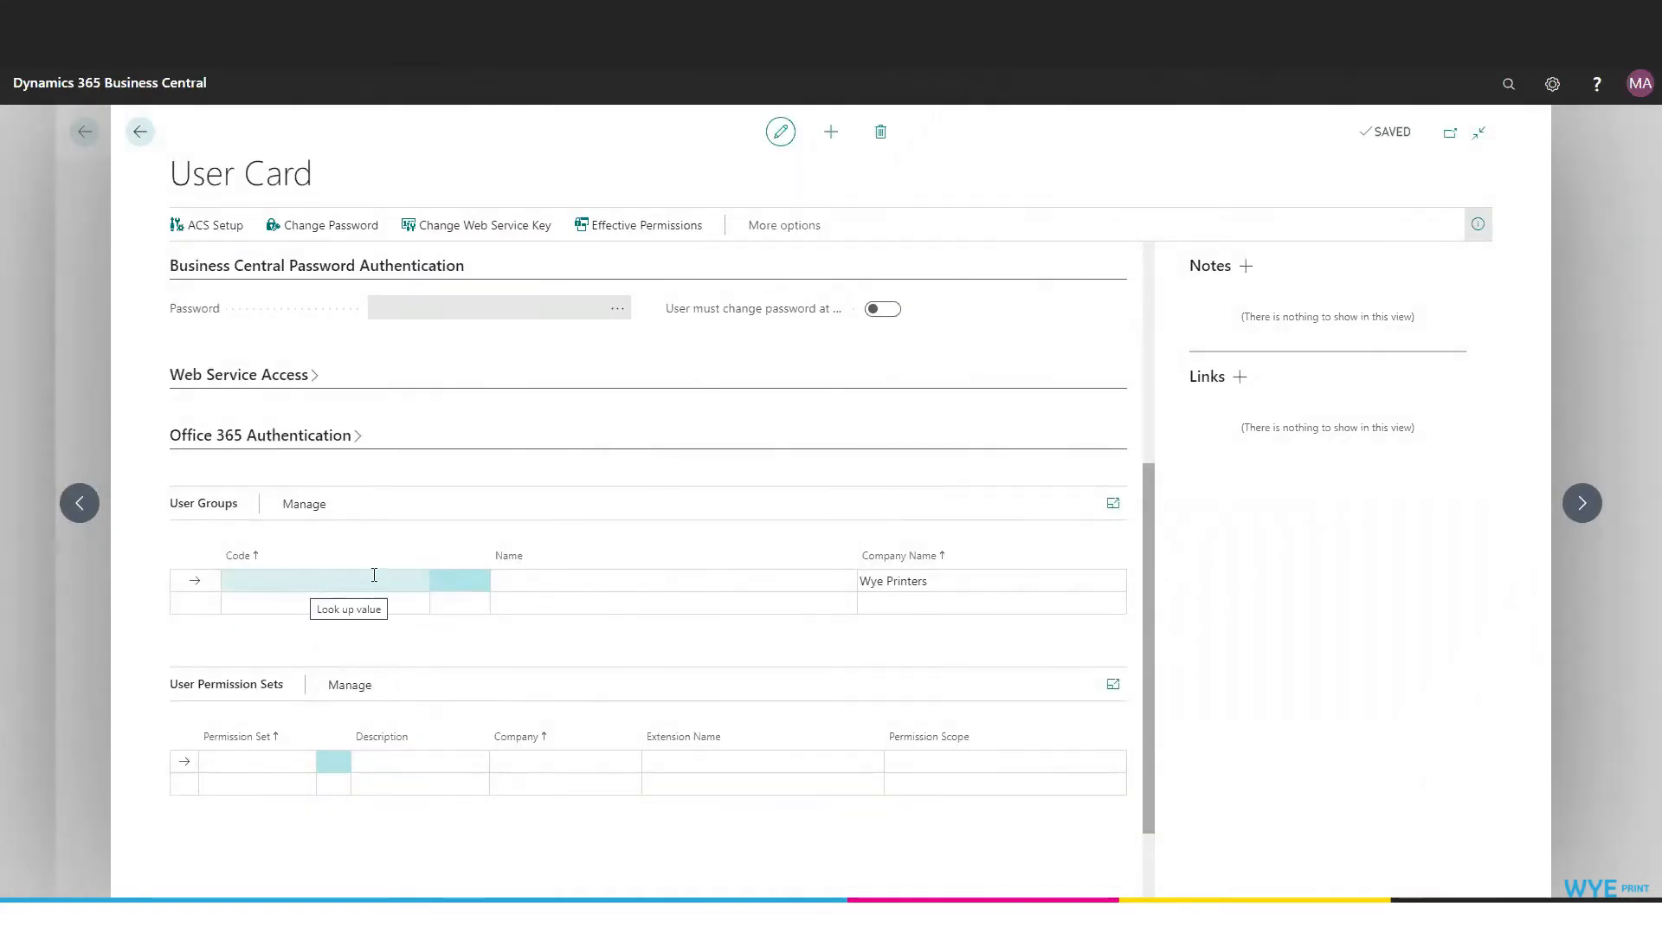
Browse the available user group codes, leaving the user group empty.
left_click(419, 585)
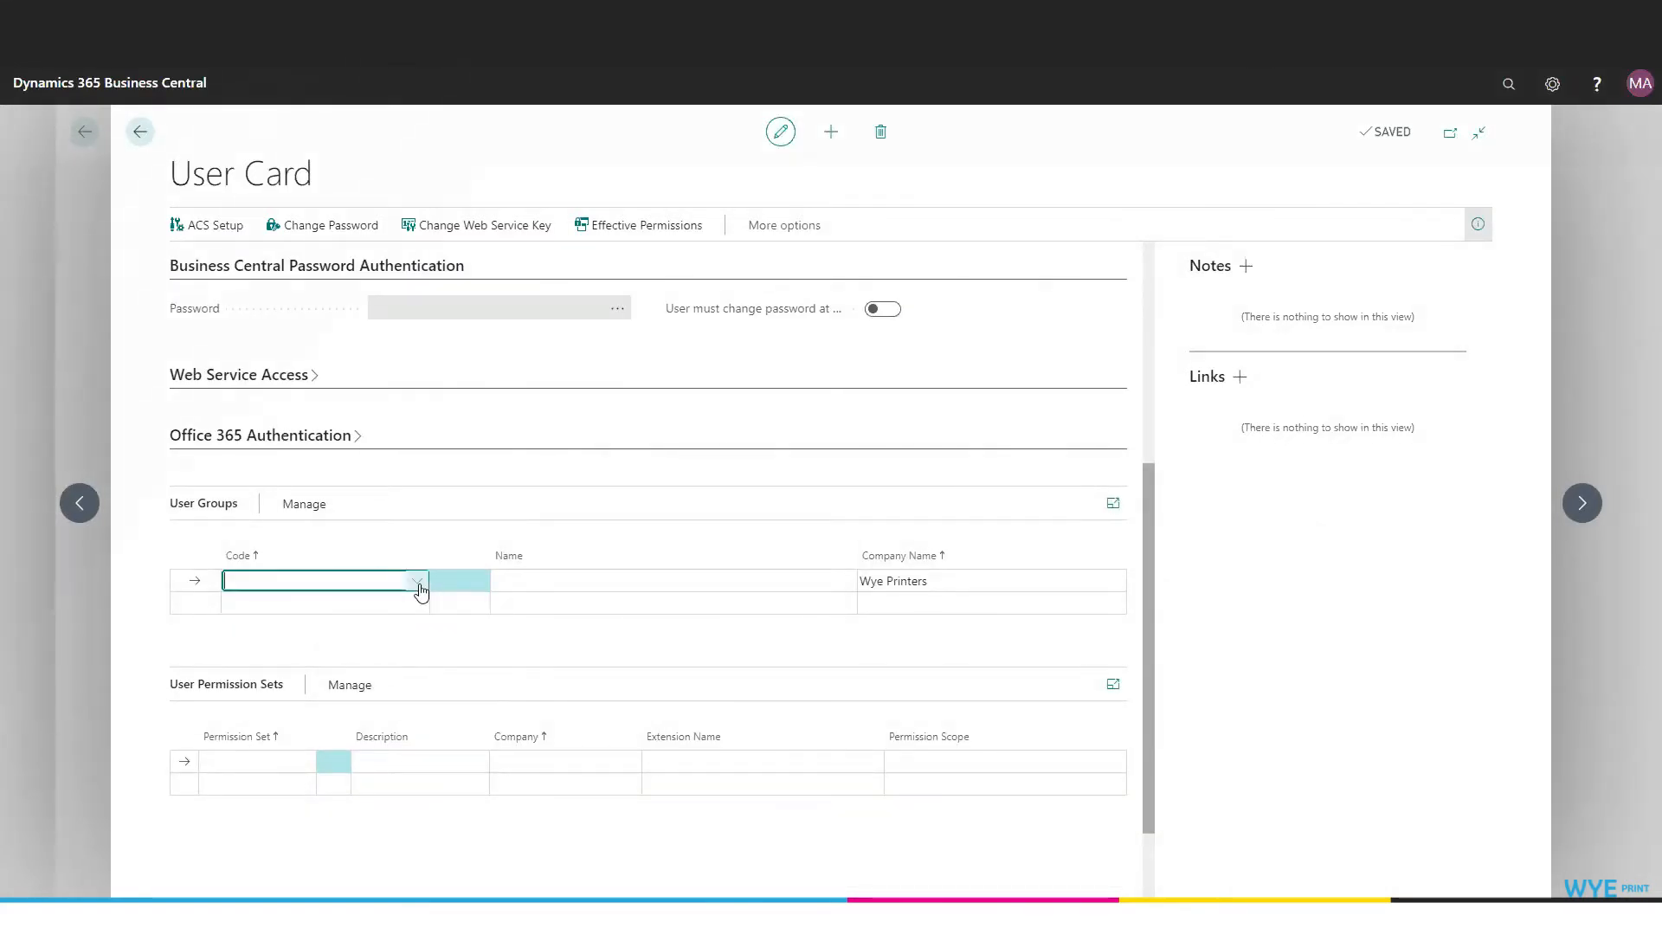
left_click(419, 585)
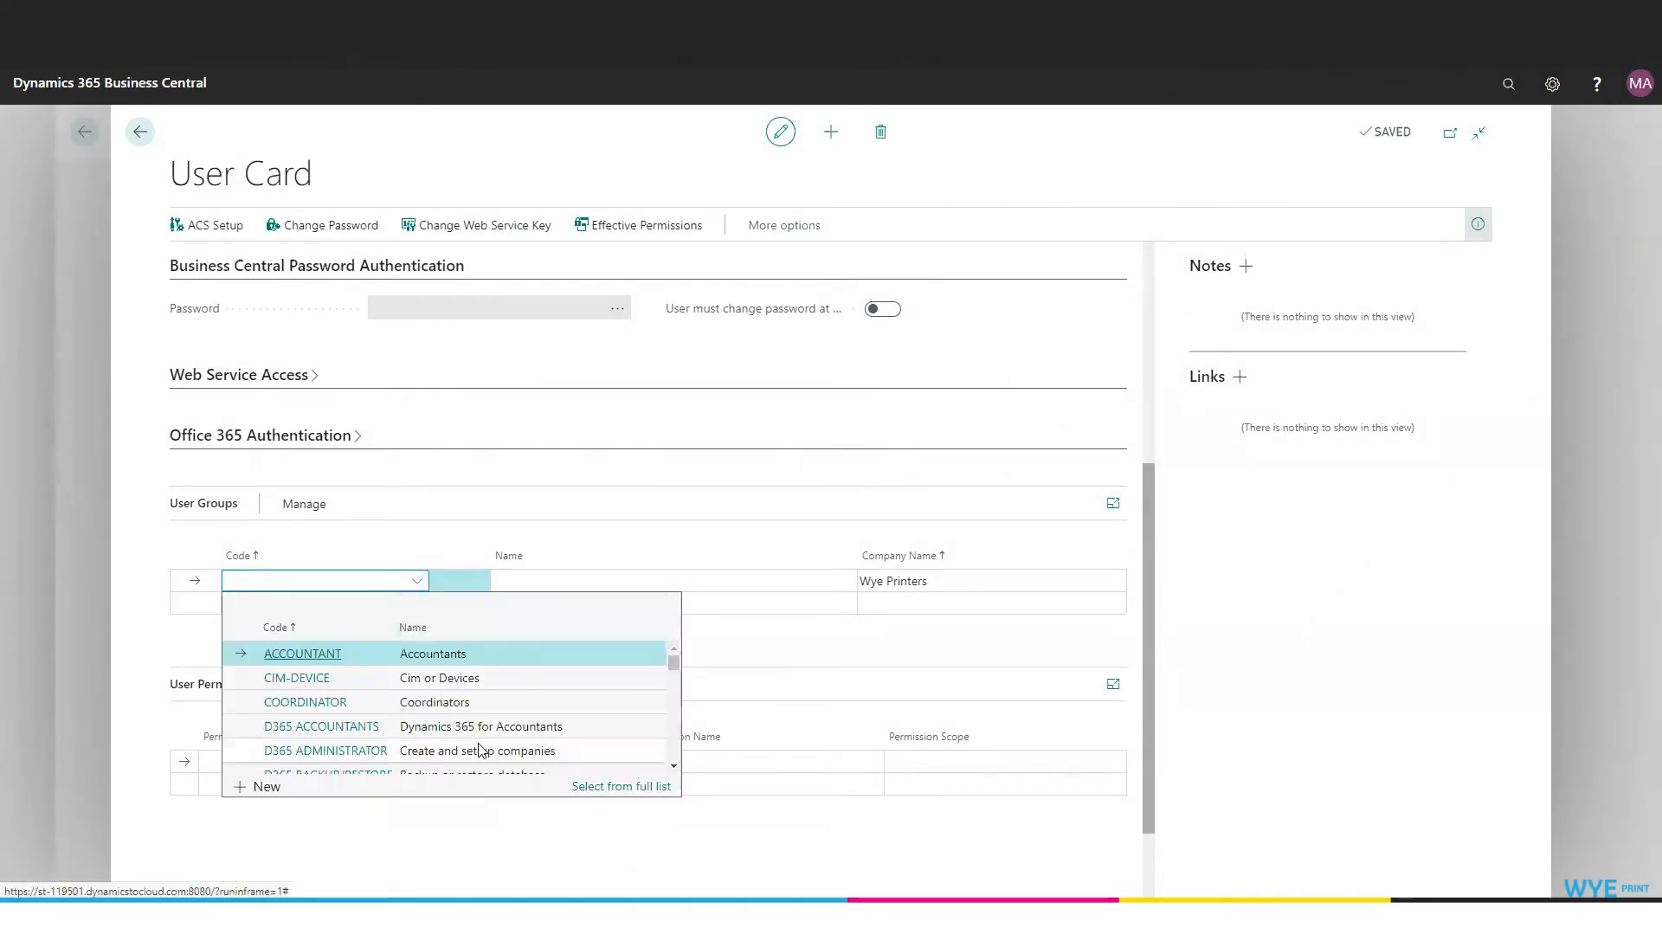
scroll(476, 740, "down", 4)
scroll(465, 729, "down", 10)
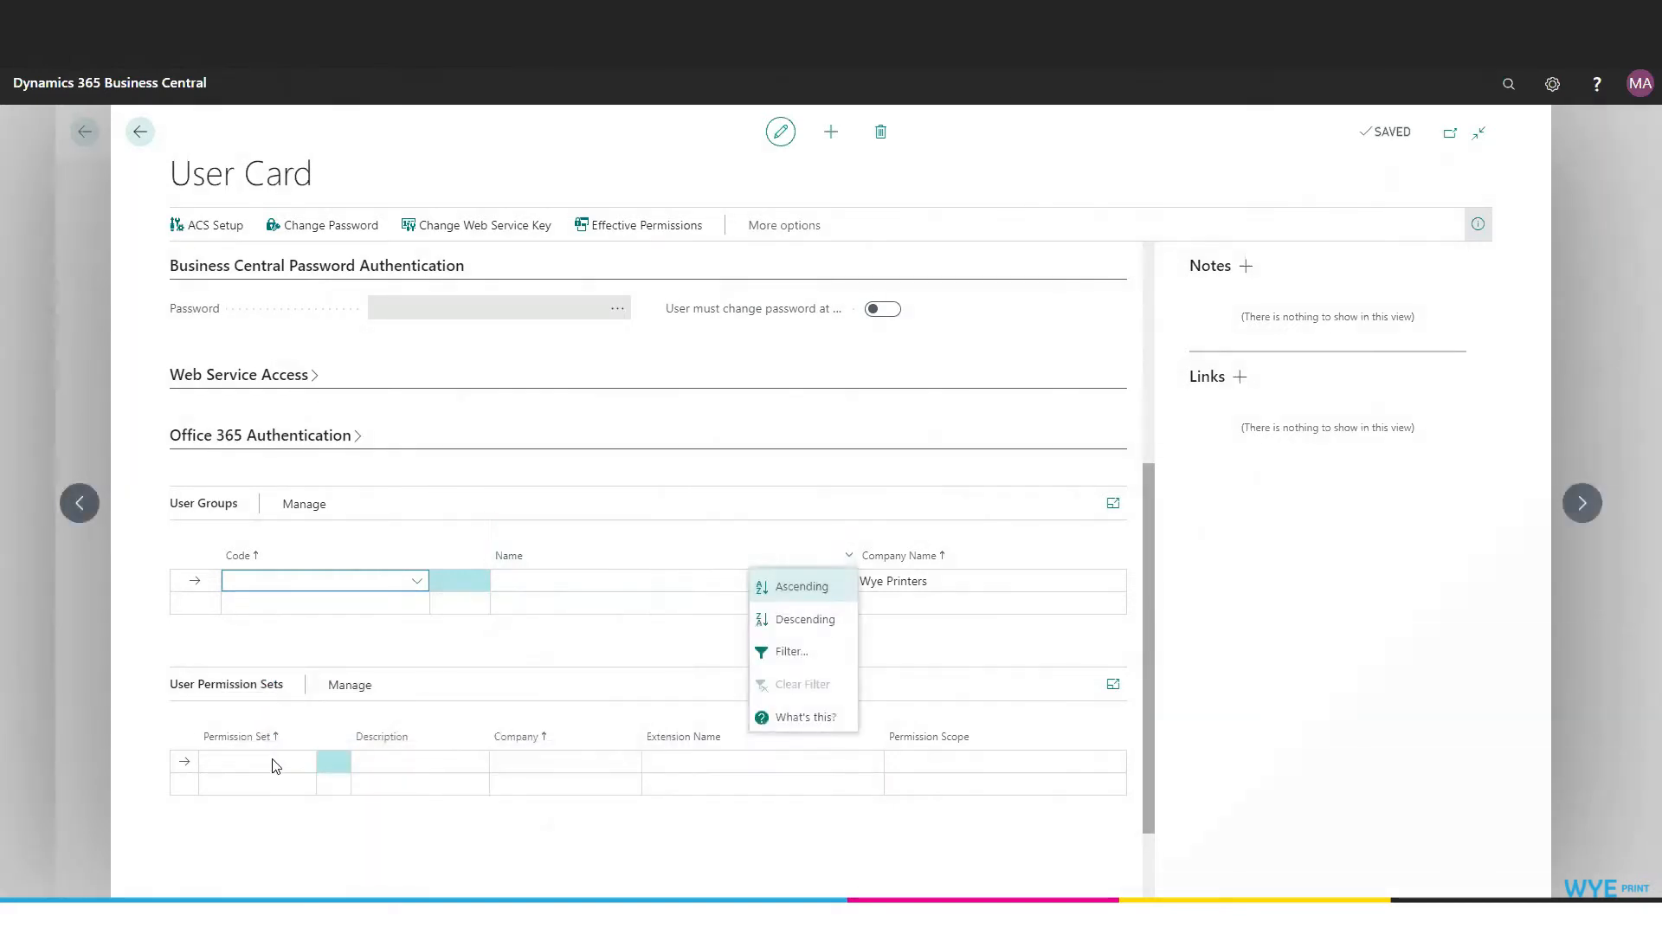
Assign the PV-BC BASIC permission set and return to the Users list.
left_click(273, 760)
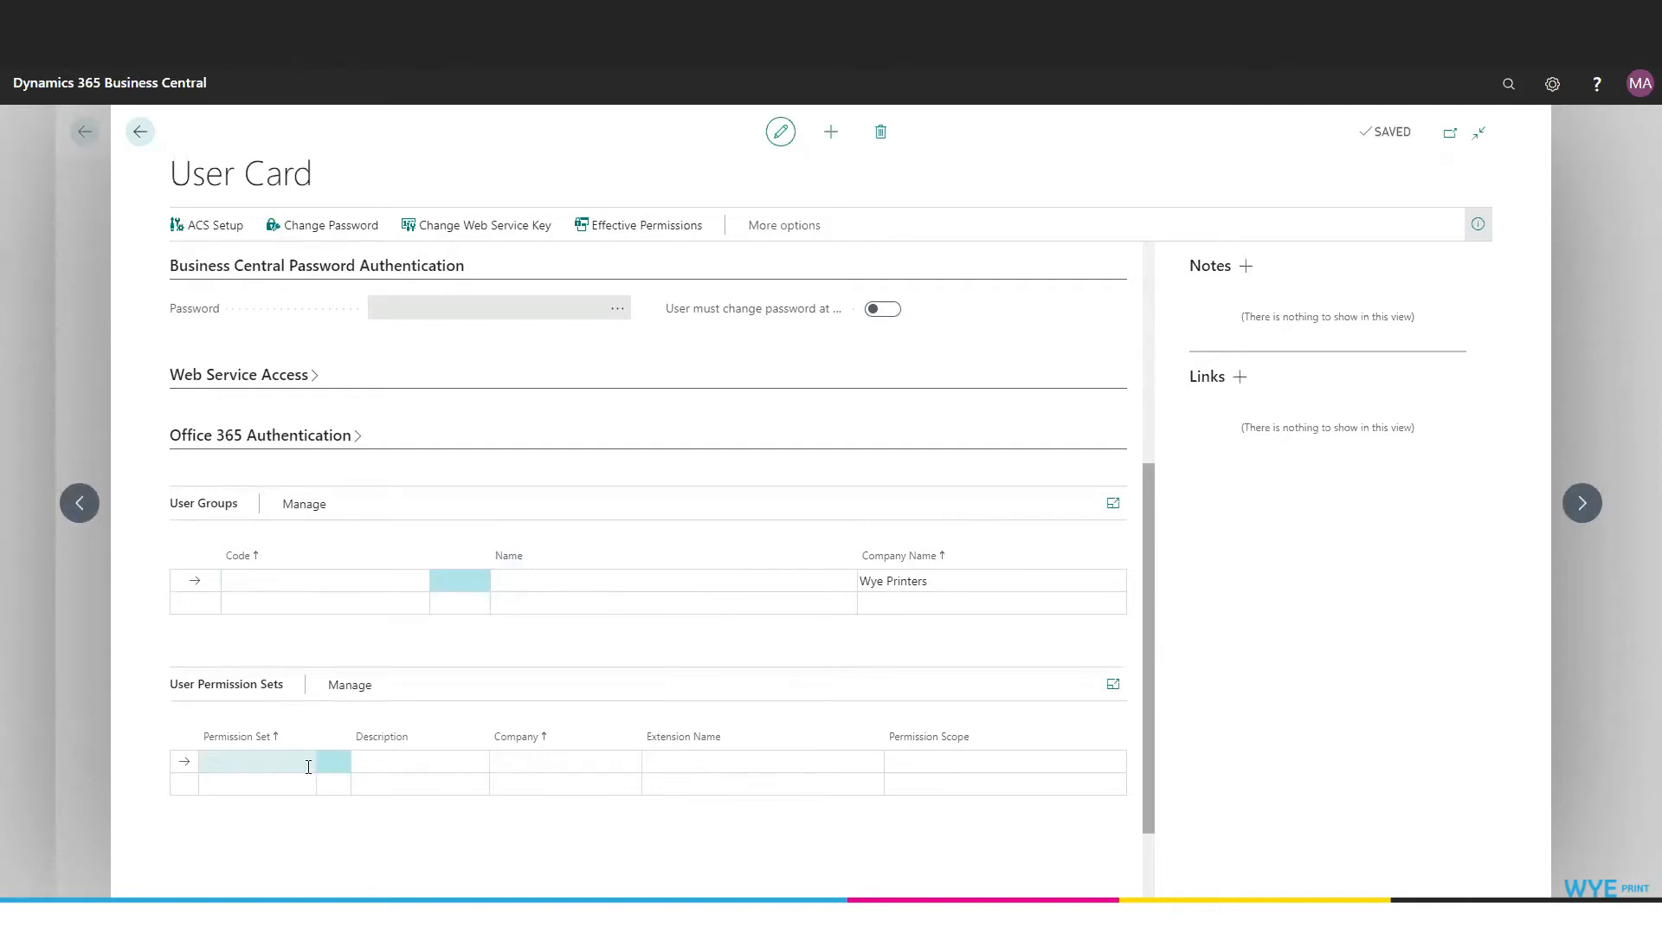
left_click(301, 763)
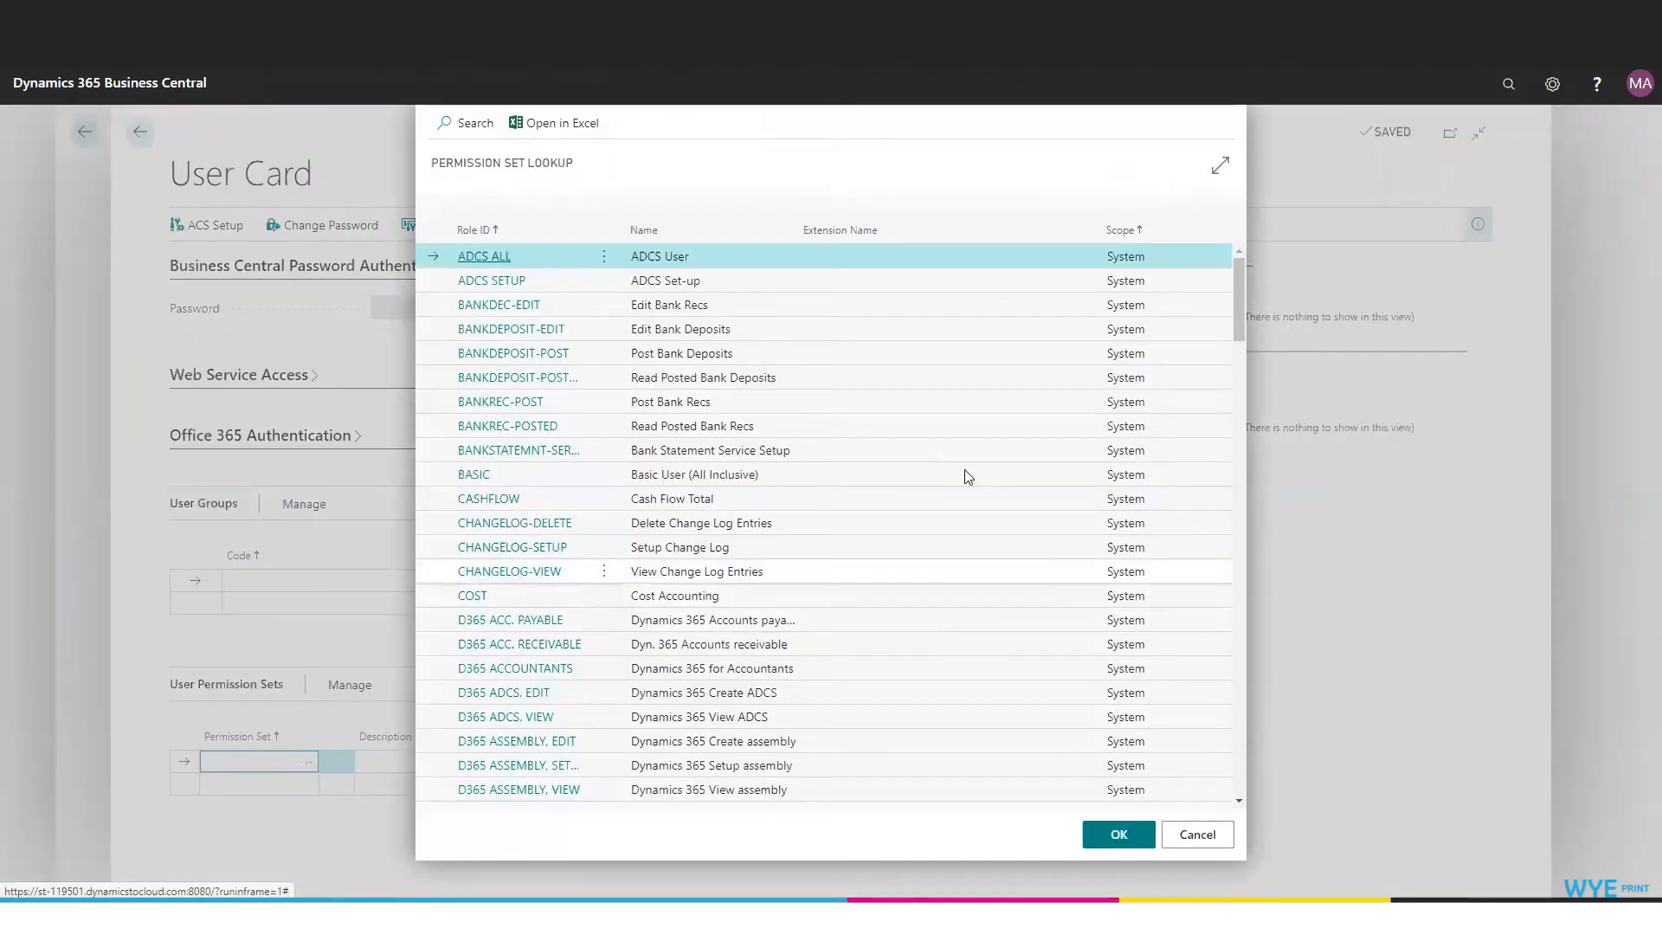
scroll(963, 475, "down", 5)
scroll(962, 474, "down", 20)
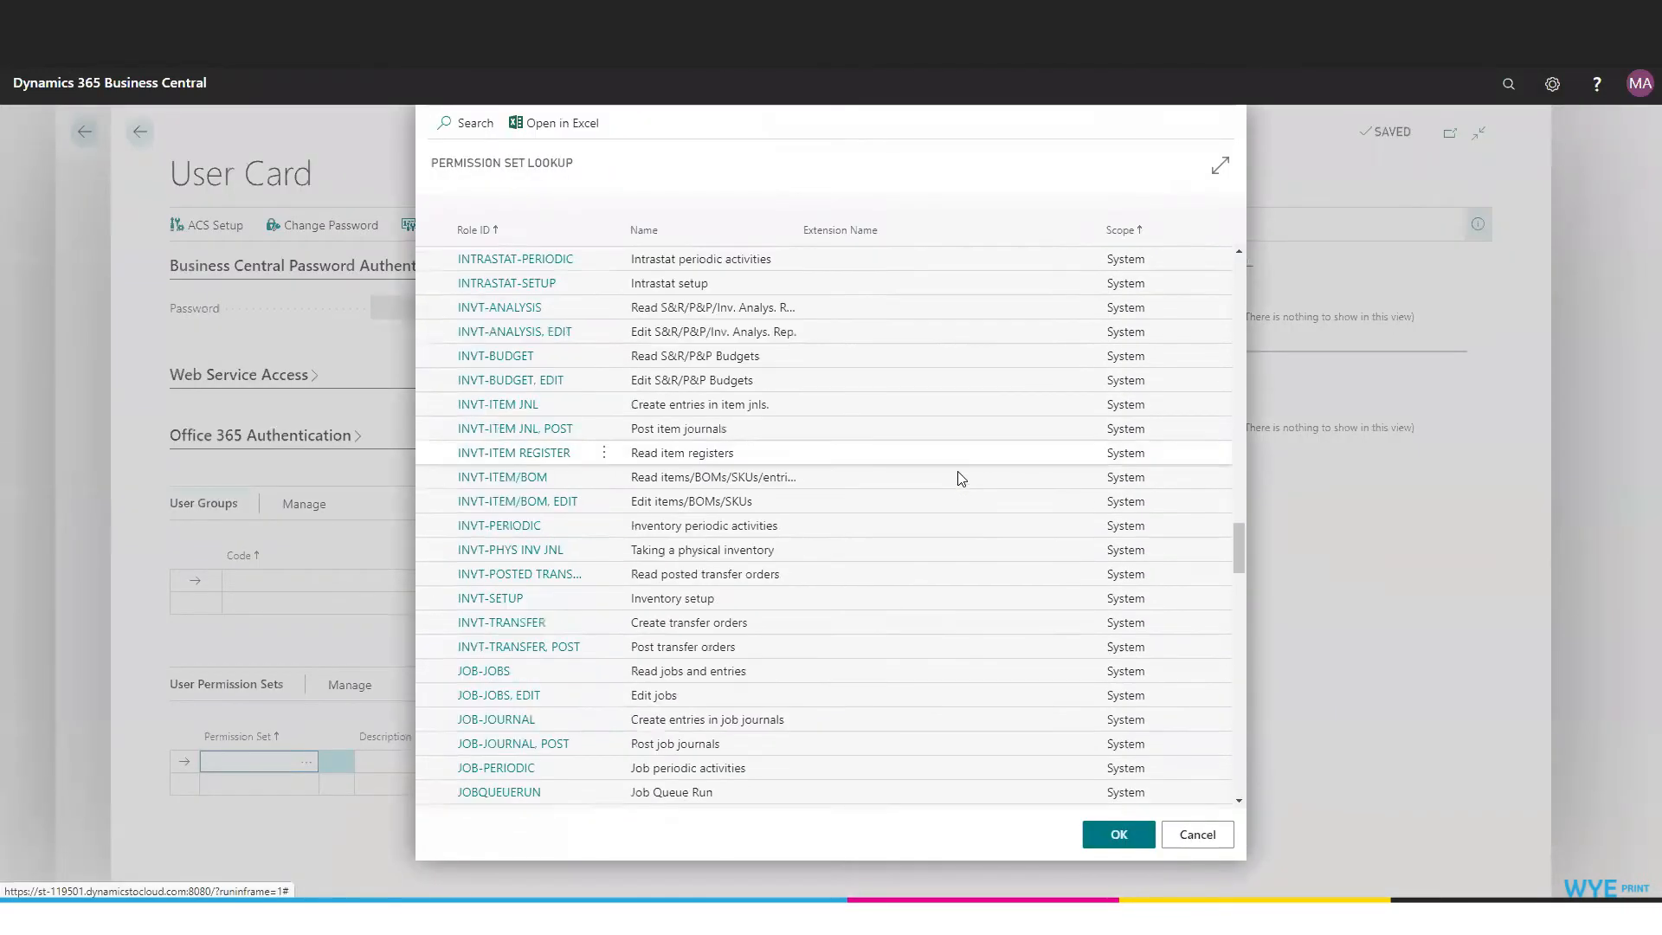
scroll(961, 477, "down", 20)
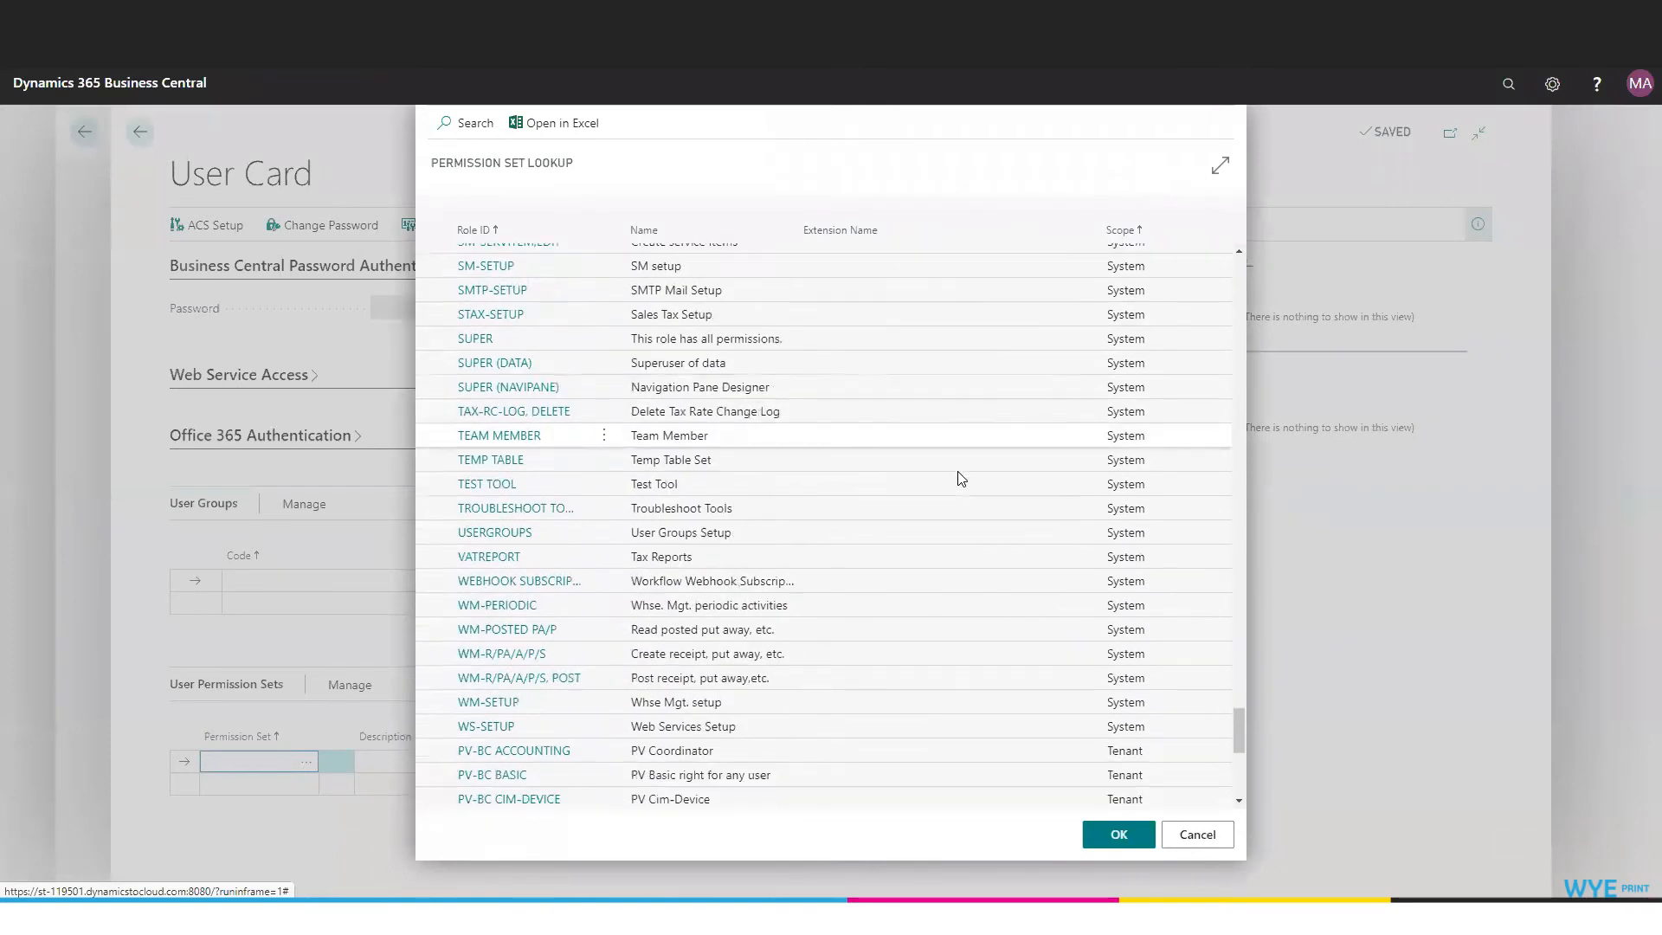
left_click(490, 382)
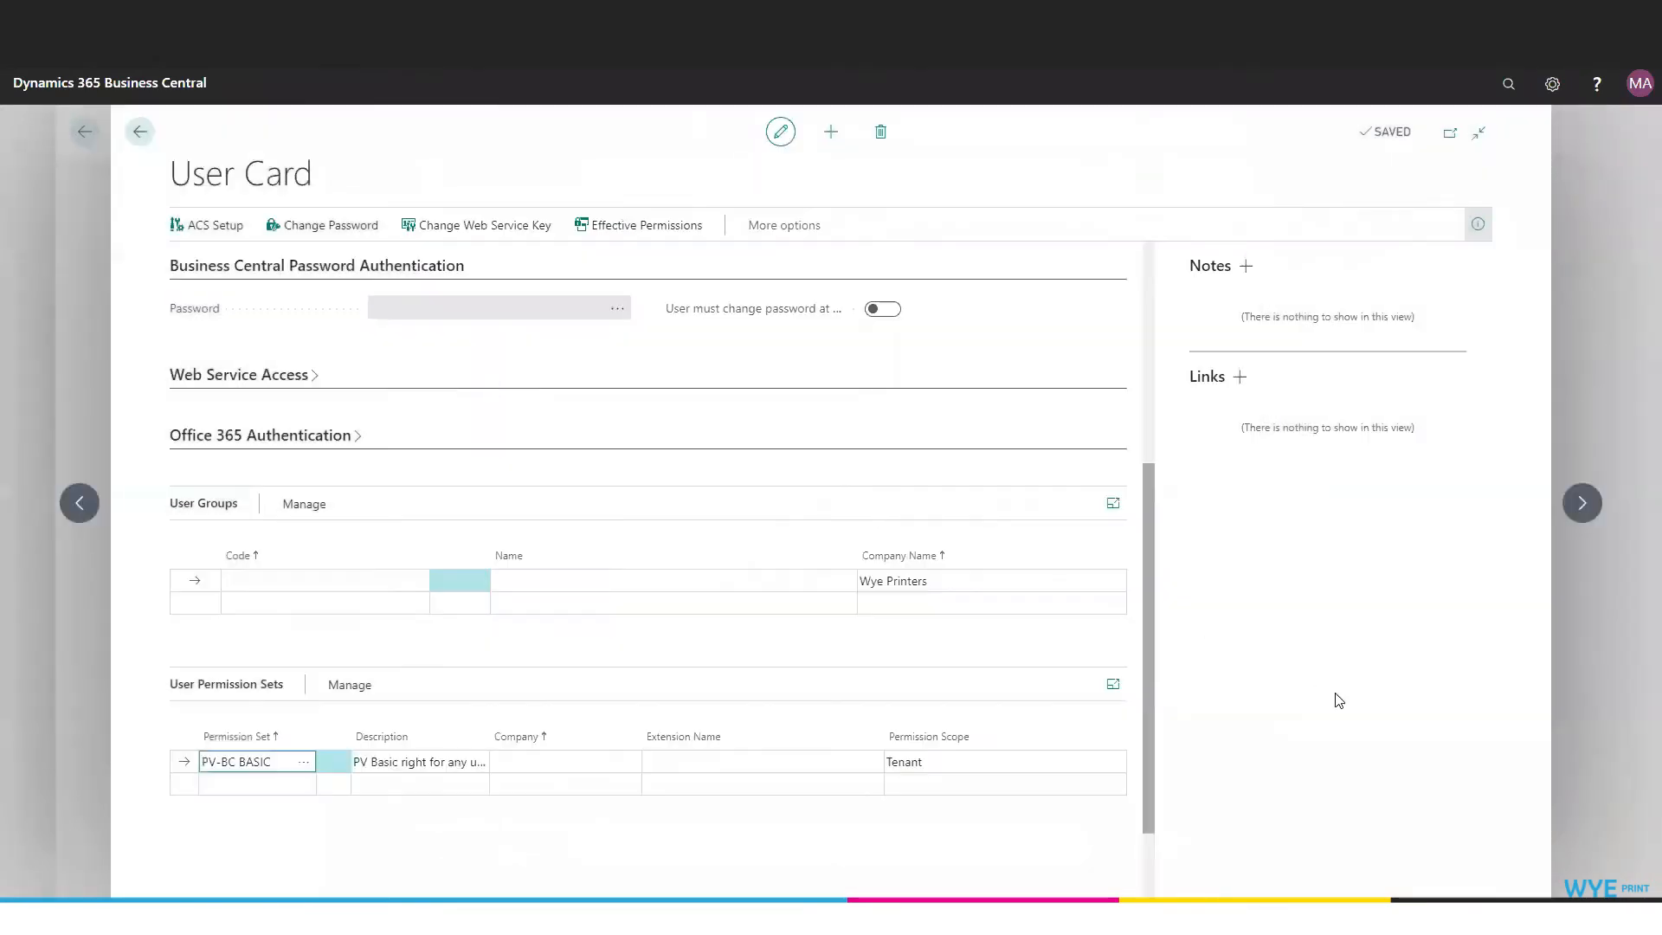
left_click(136, 133)
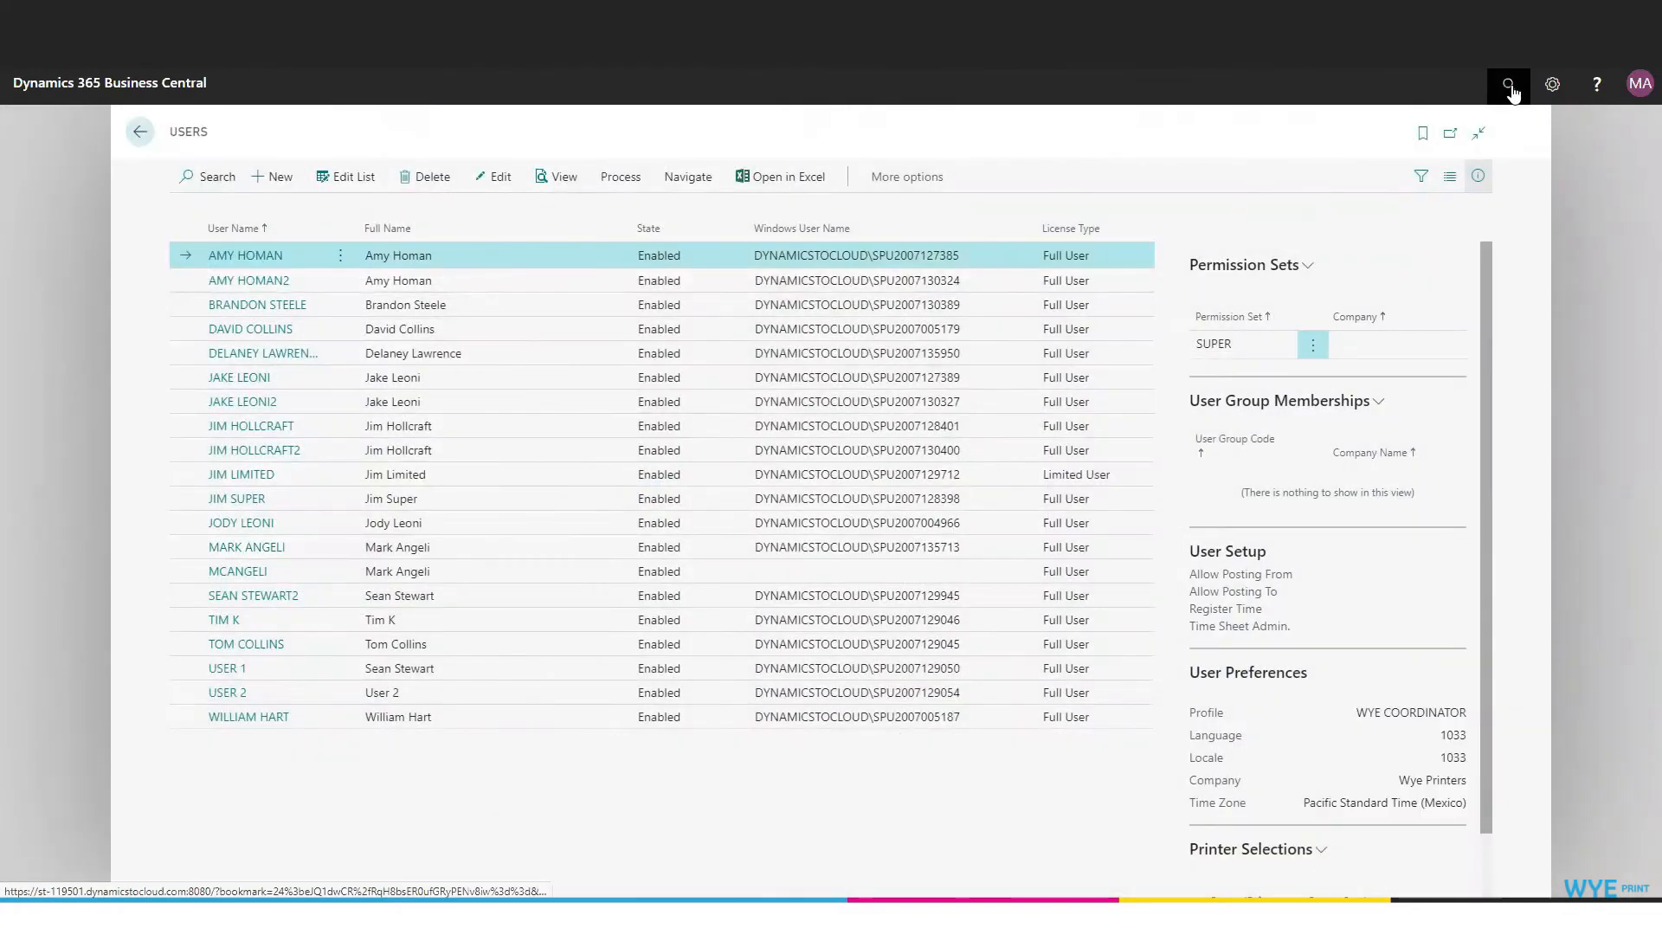
Search for the PrintVis User List page and open it.
left_click(1509, 85)
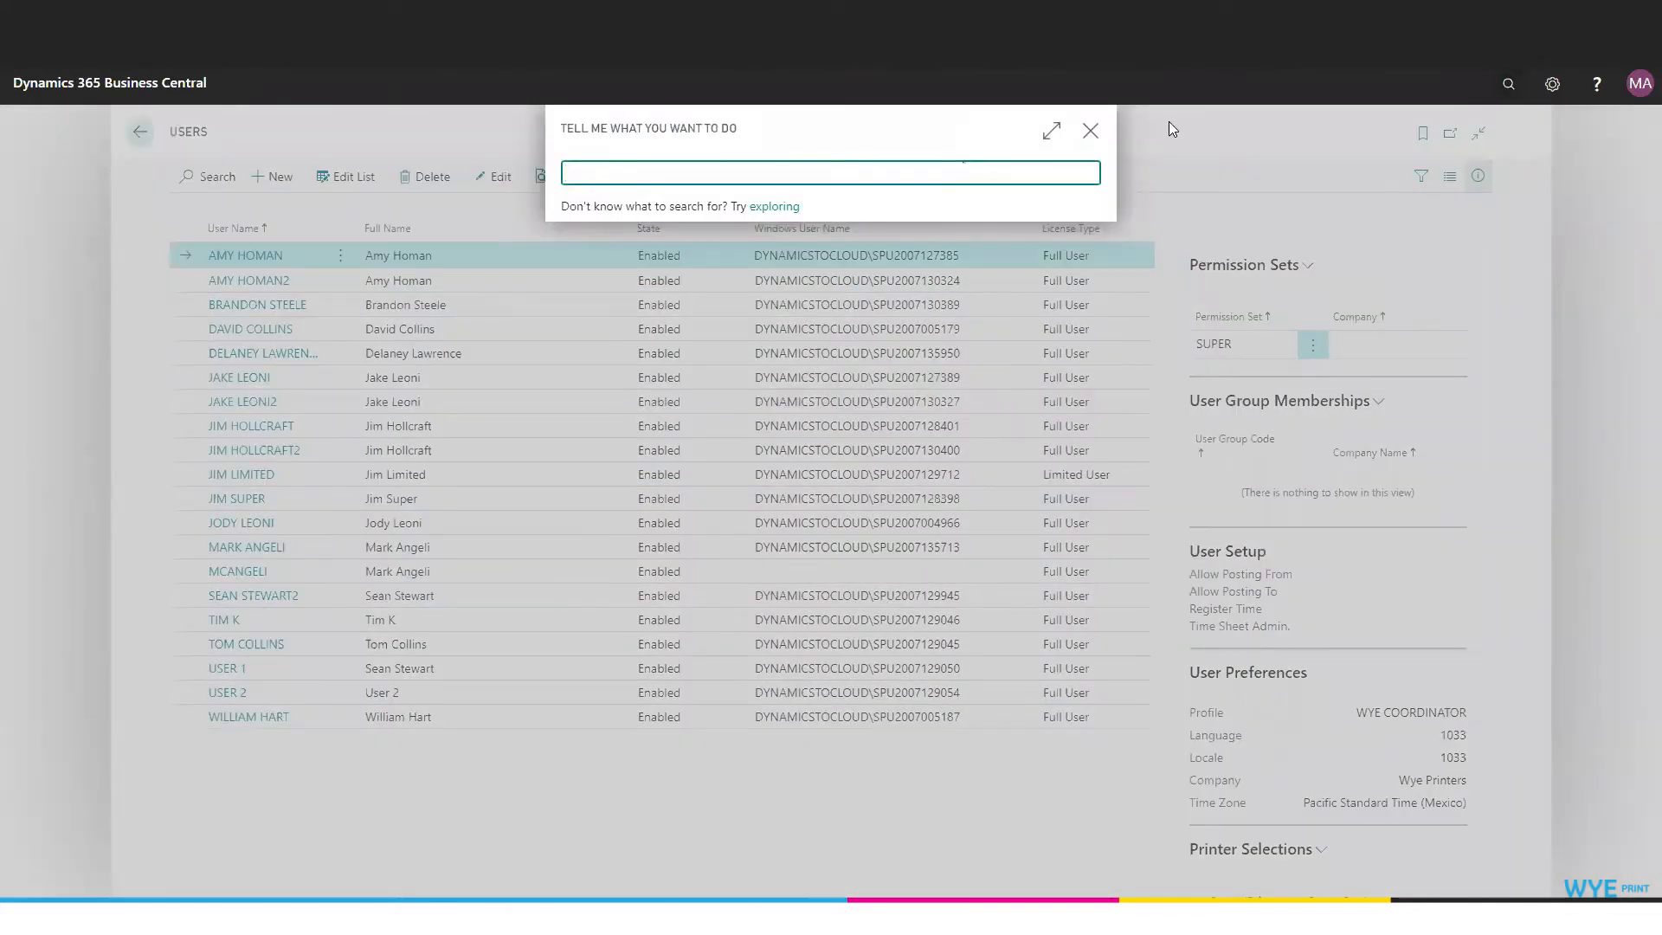
type("User List")
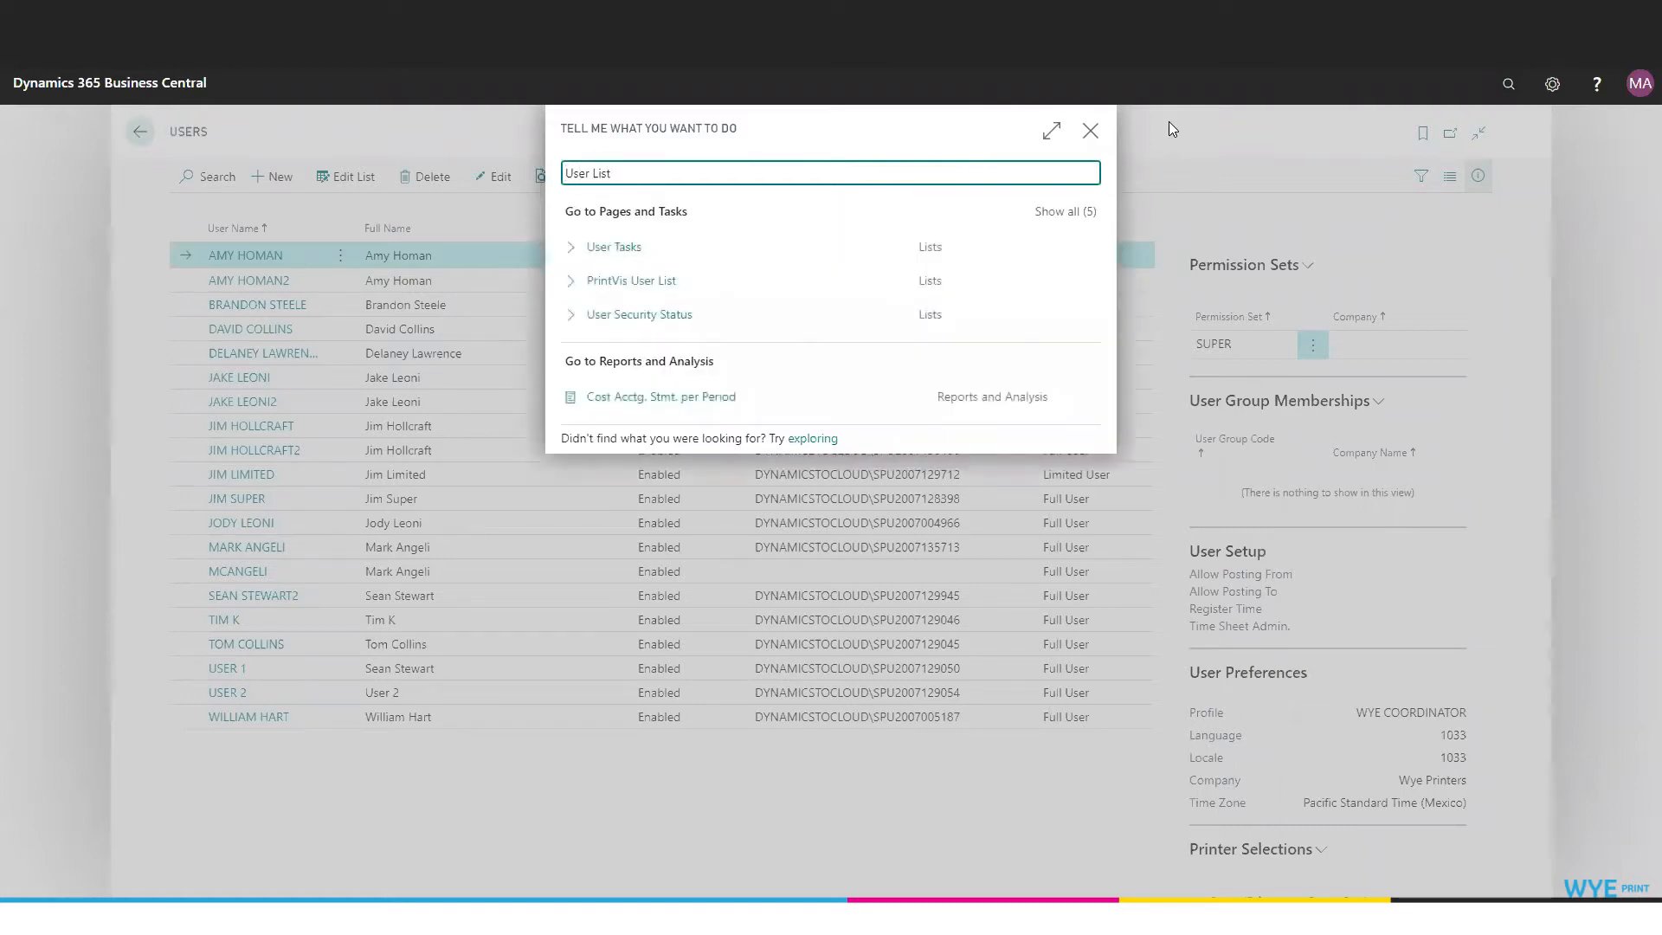
left_click(606, 290)
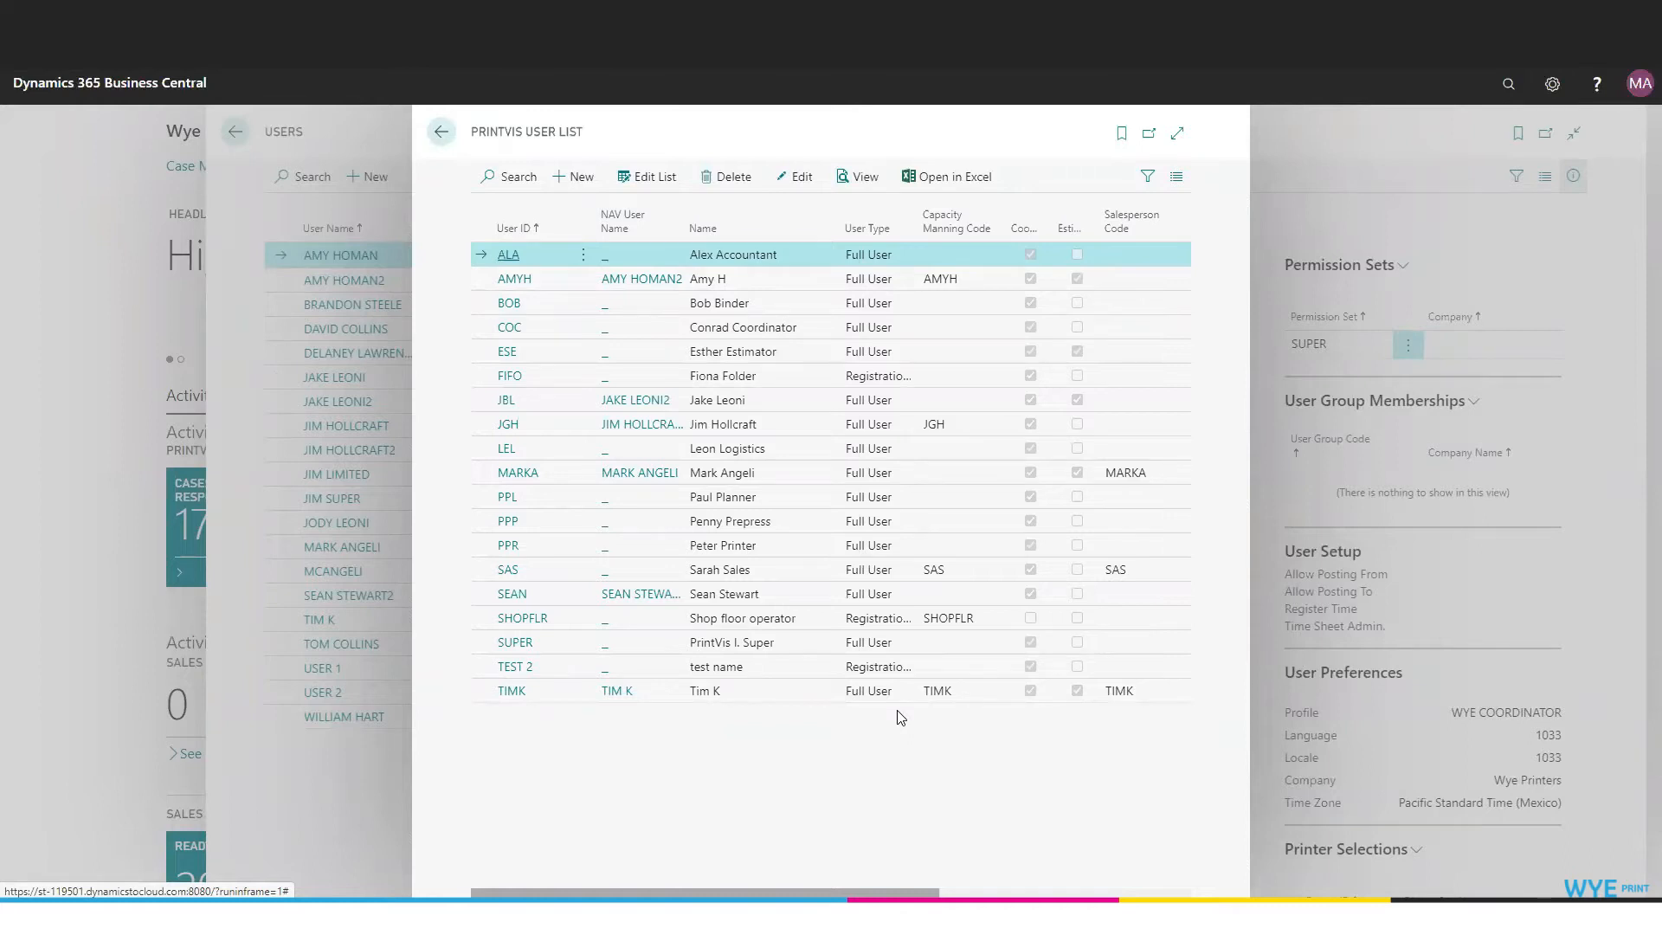
Add a PrintVis user setup with the new user's ID, linked to their Business Central login.
left_click(582, 184)
left_click(582, 185)
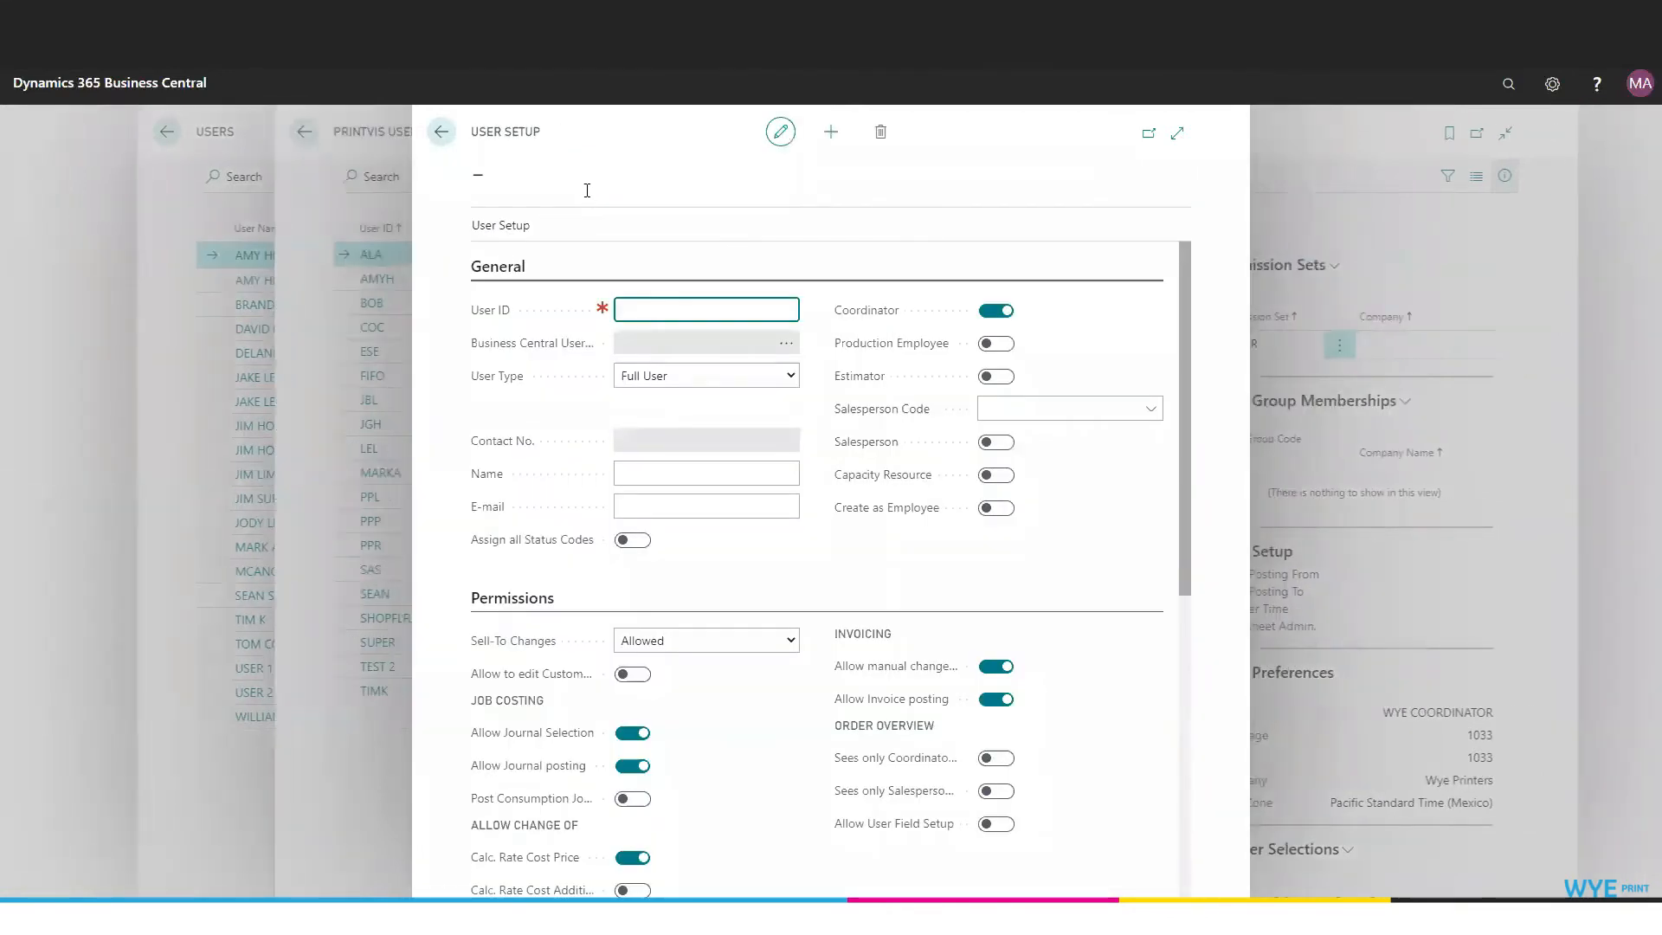
key("Tab")
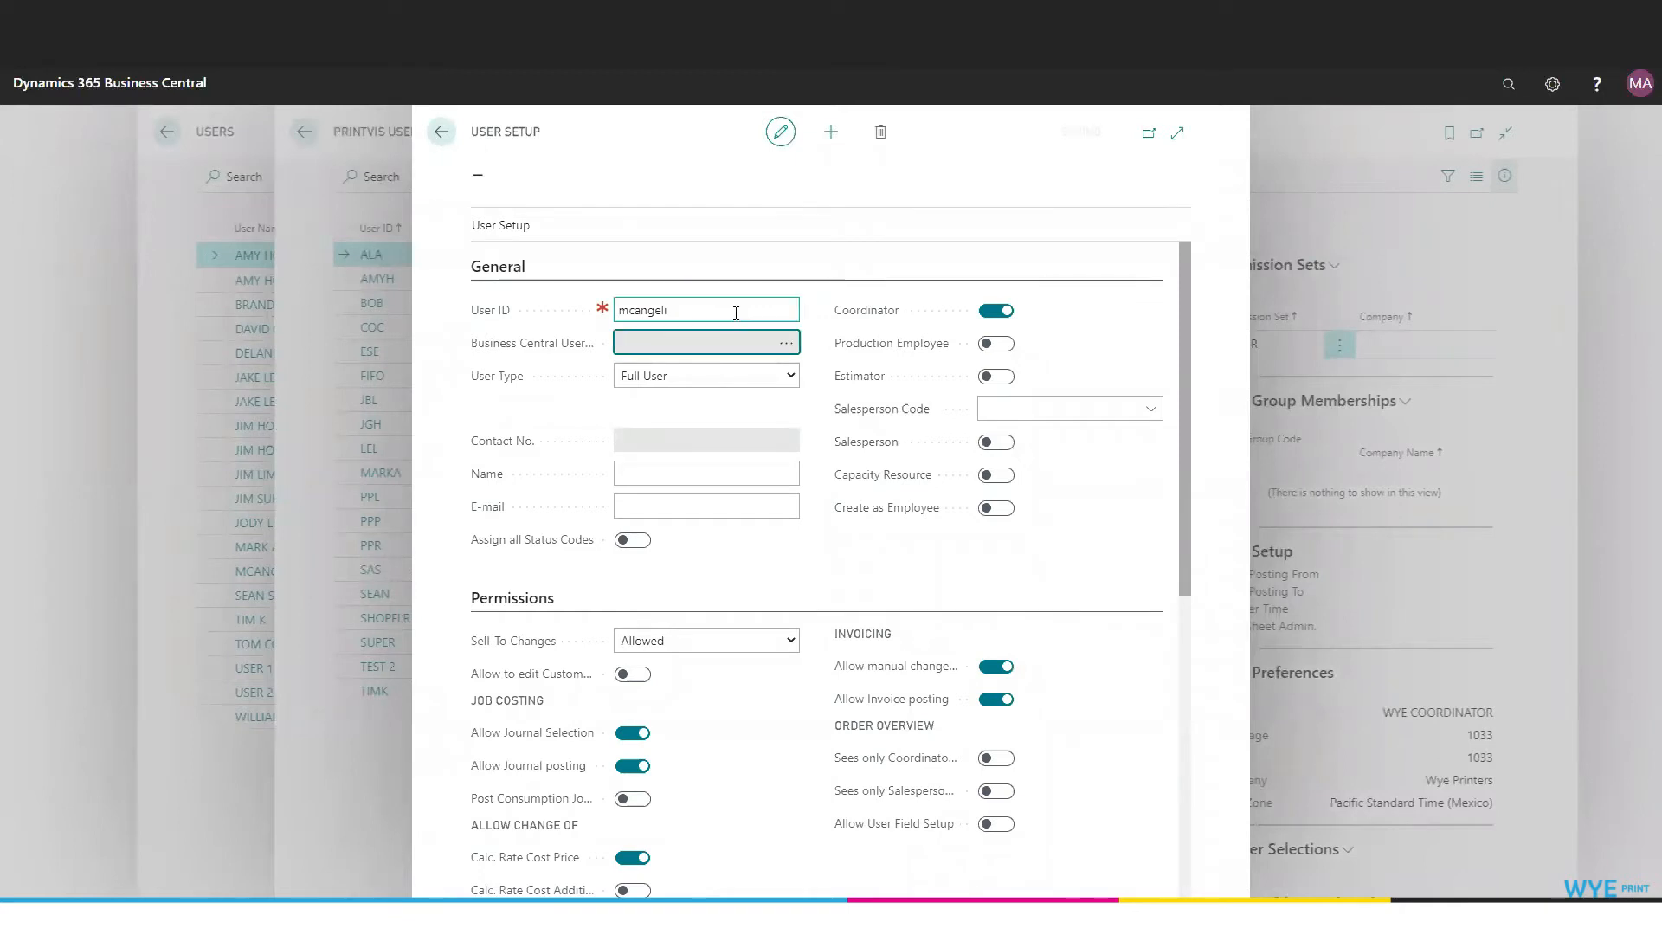
left_click(796, 352)
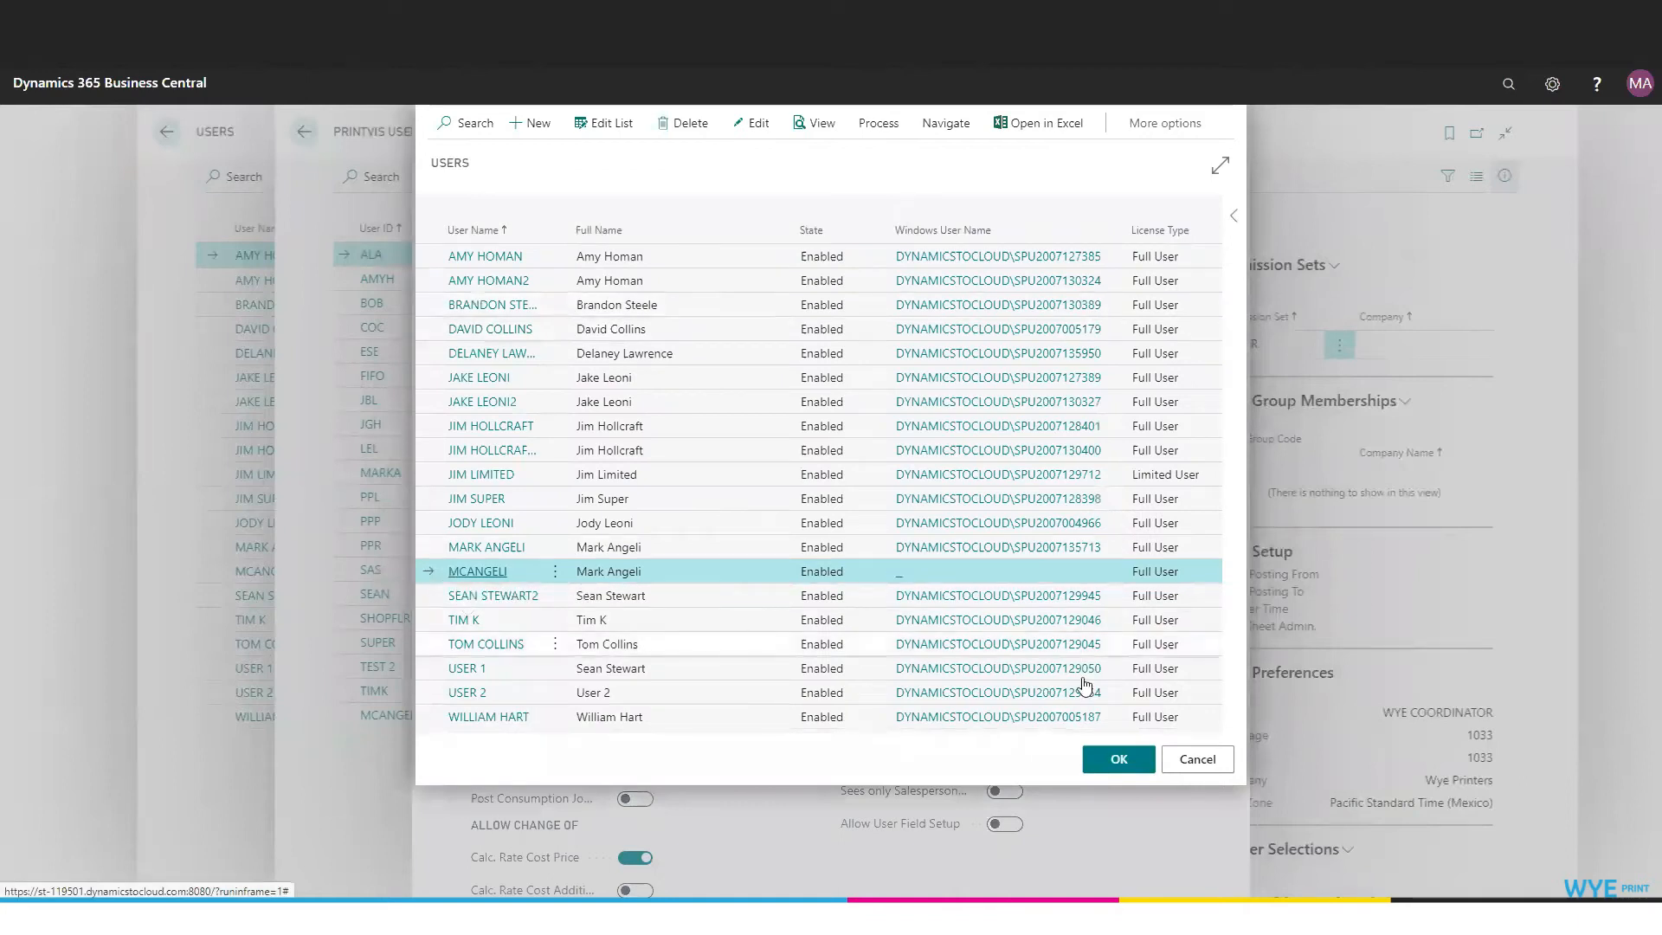
left_click(1117, 761)
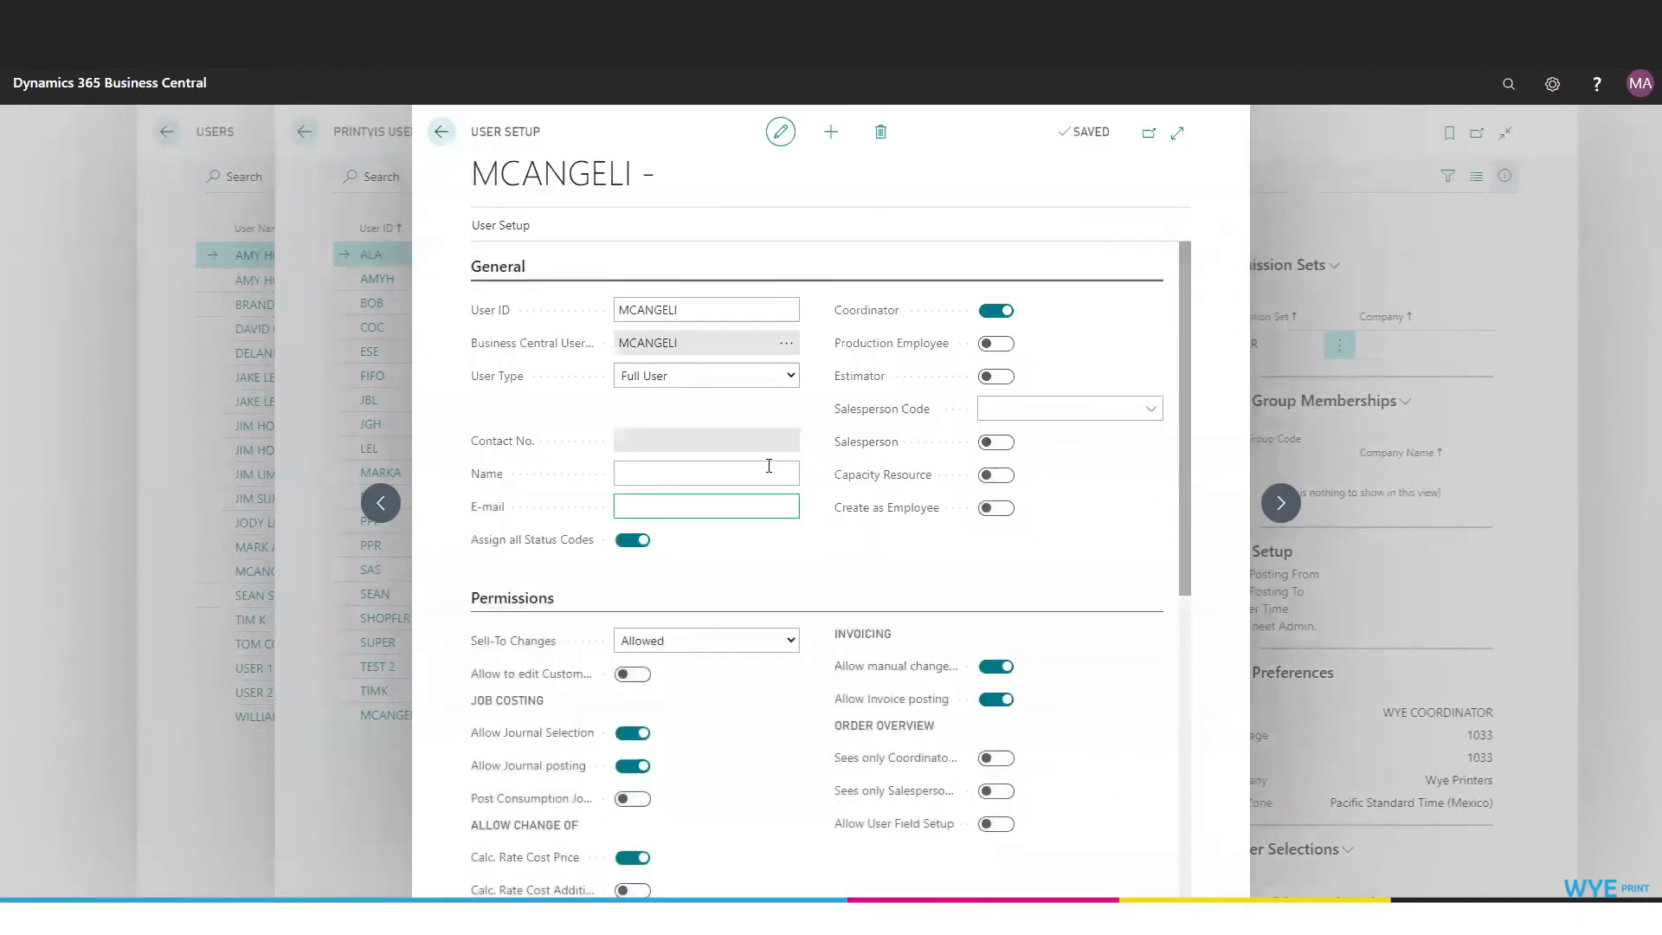
Keep User Type as Full User and enter the user's name and e-mail.
left_click(790, 379)
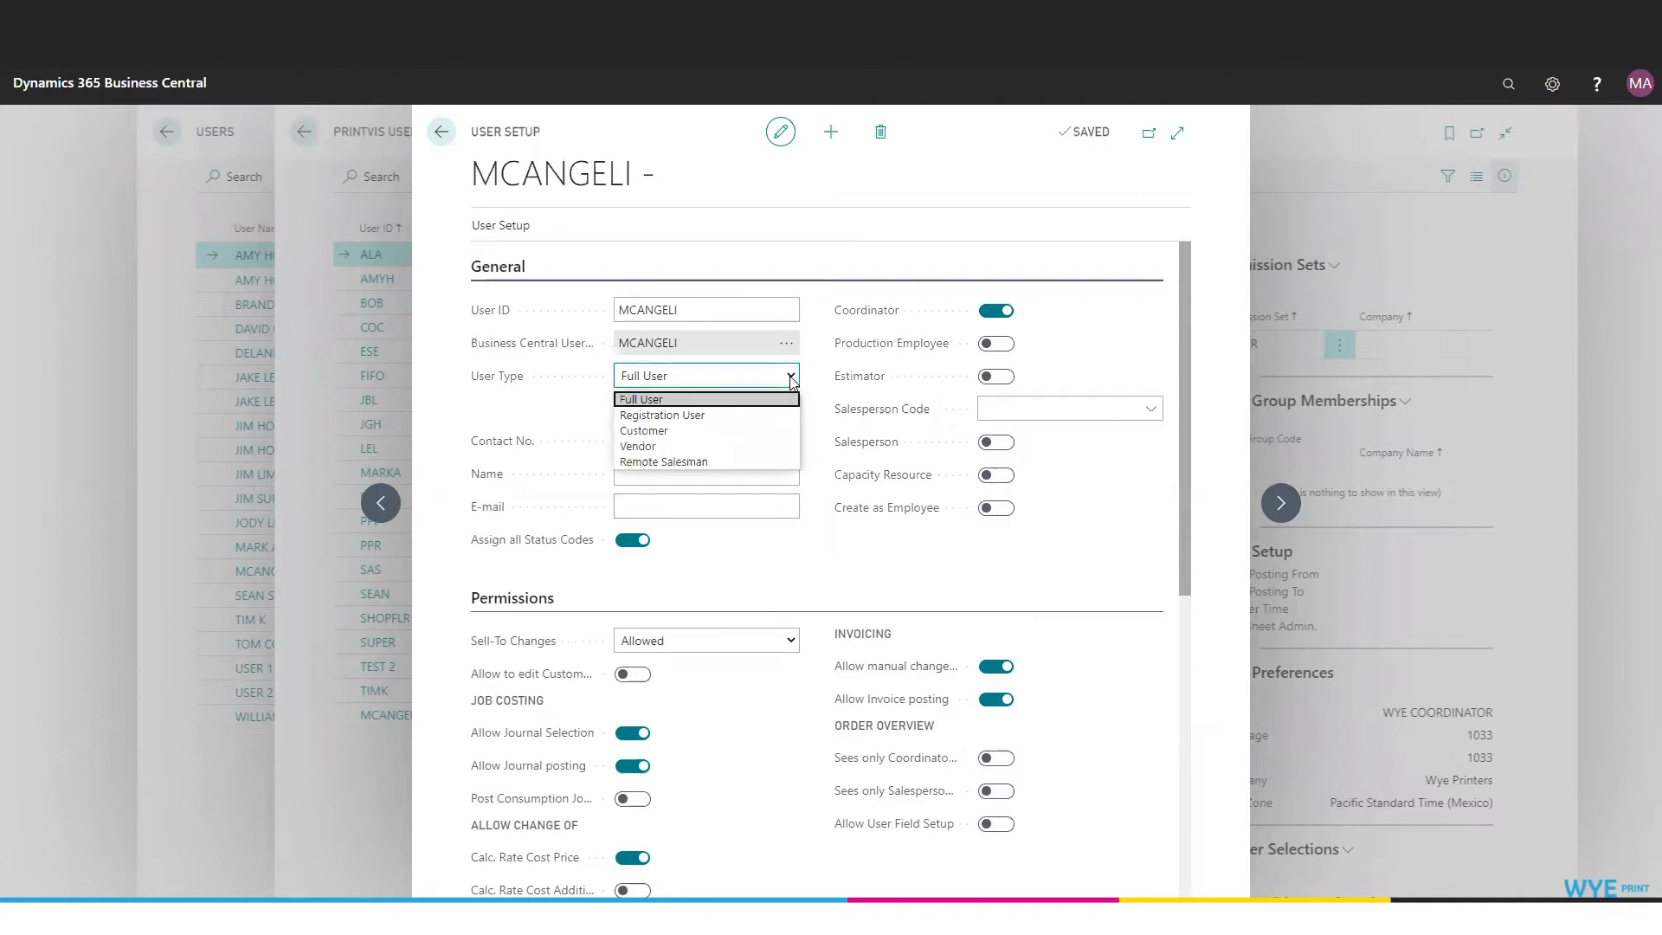
left_click(735, 398)
left_click(731, 477)
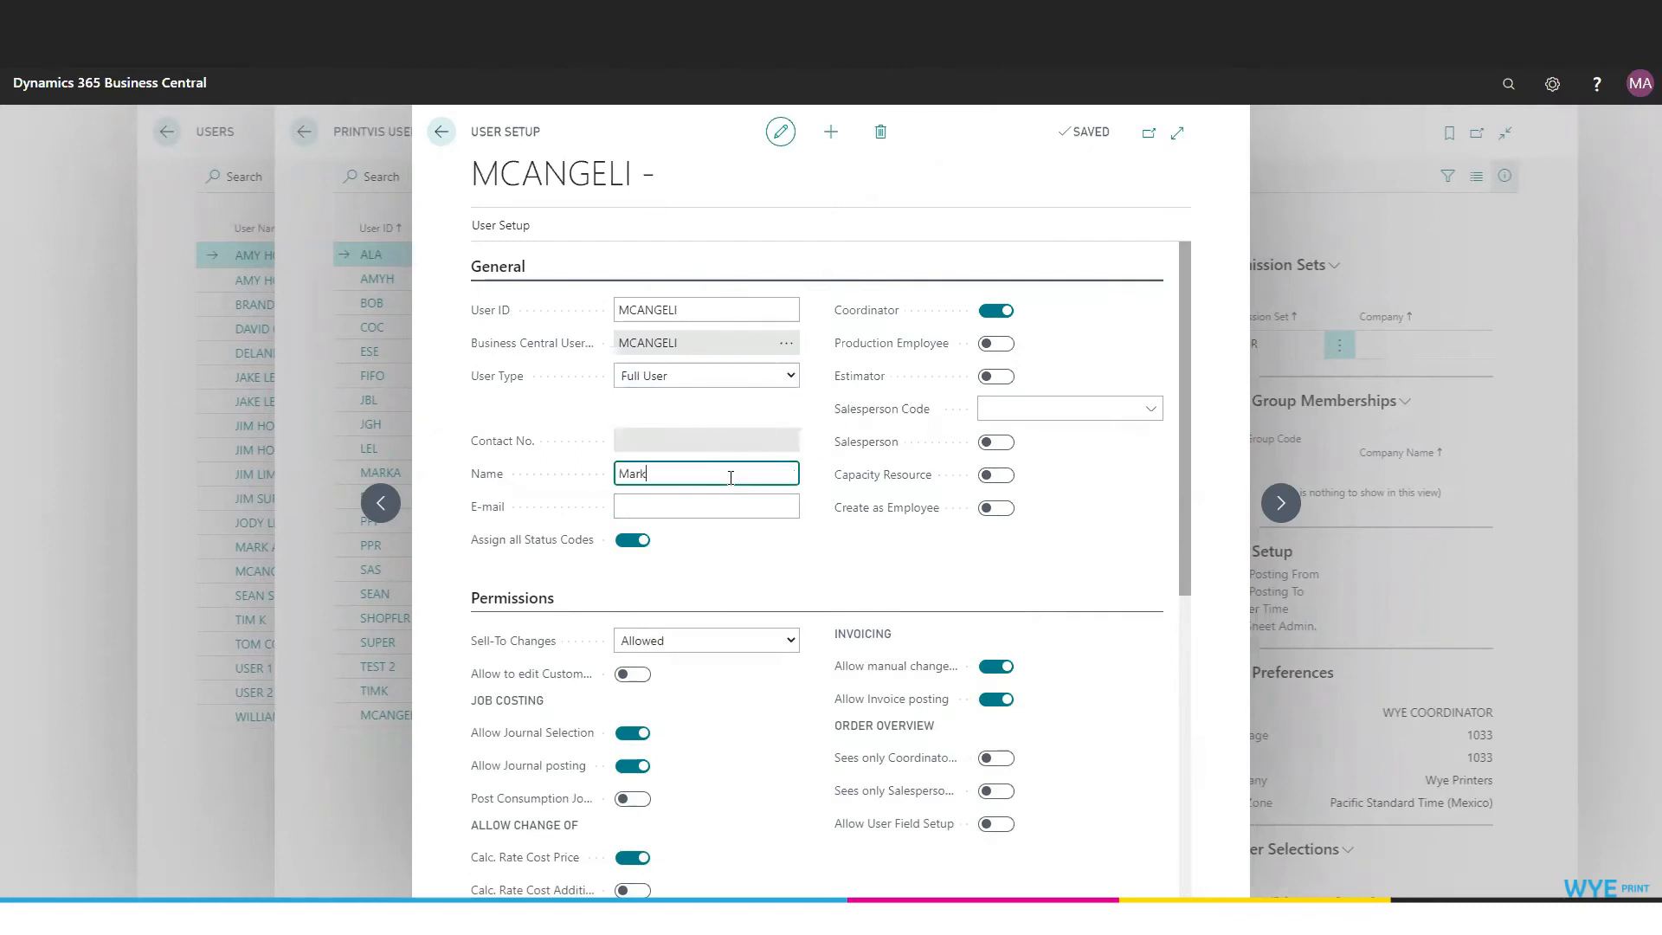
key("Tab")
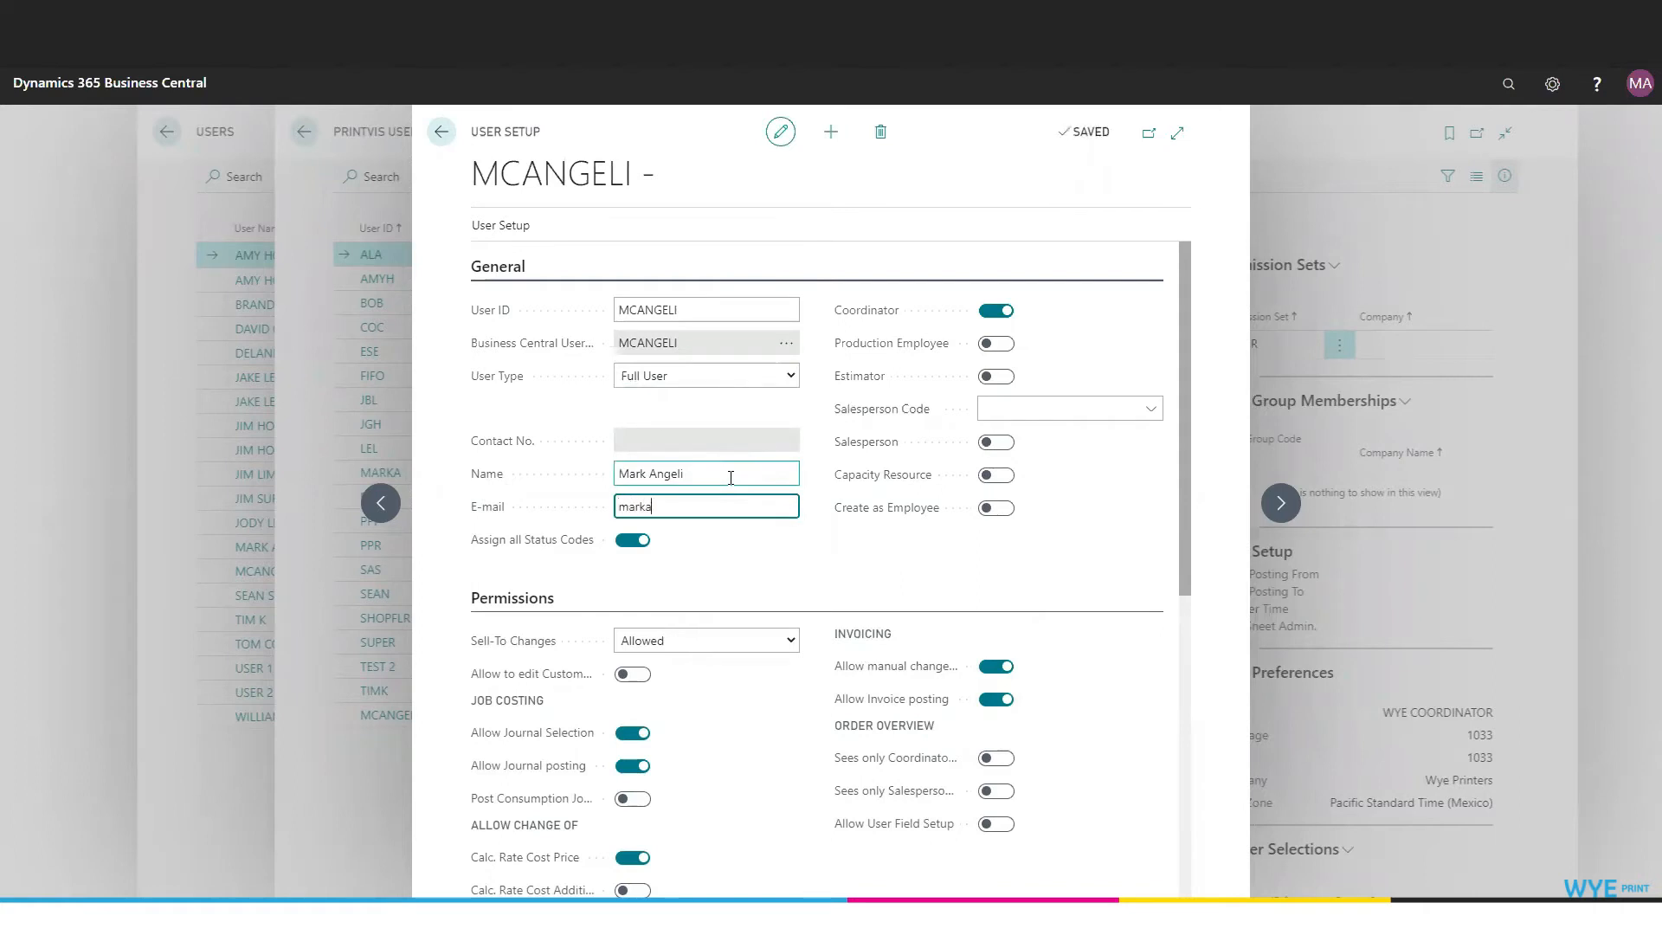
Switch on Estimator and Salesperson and choose the user's matching Salesperson Code.
left_click(1002, 381)
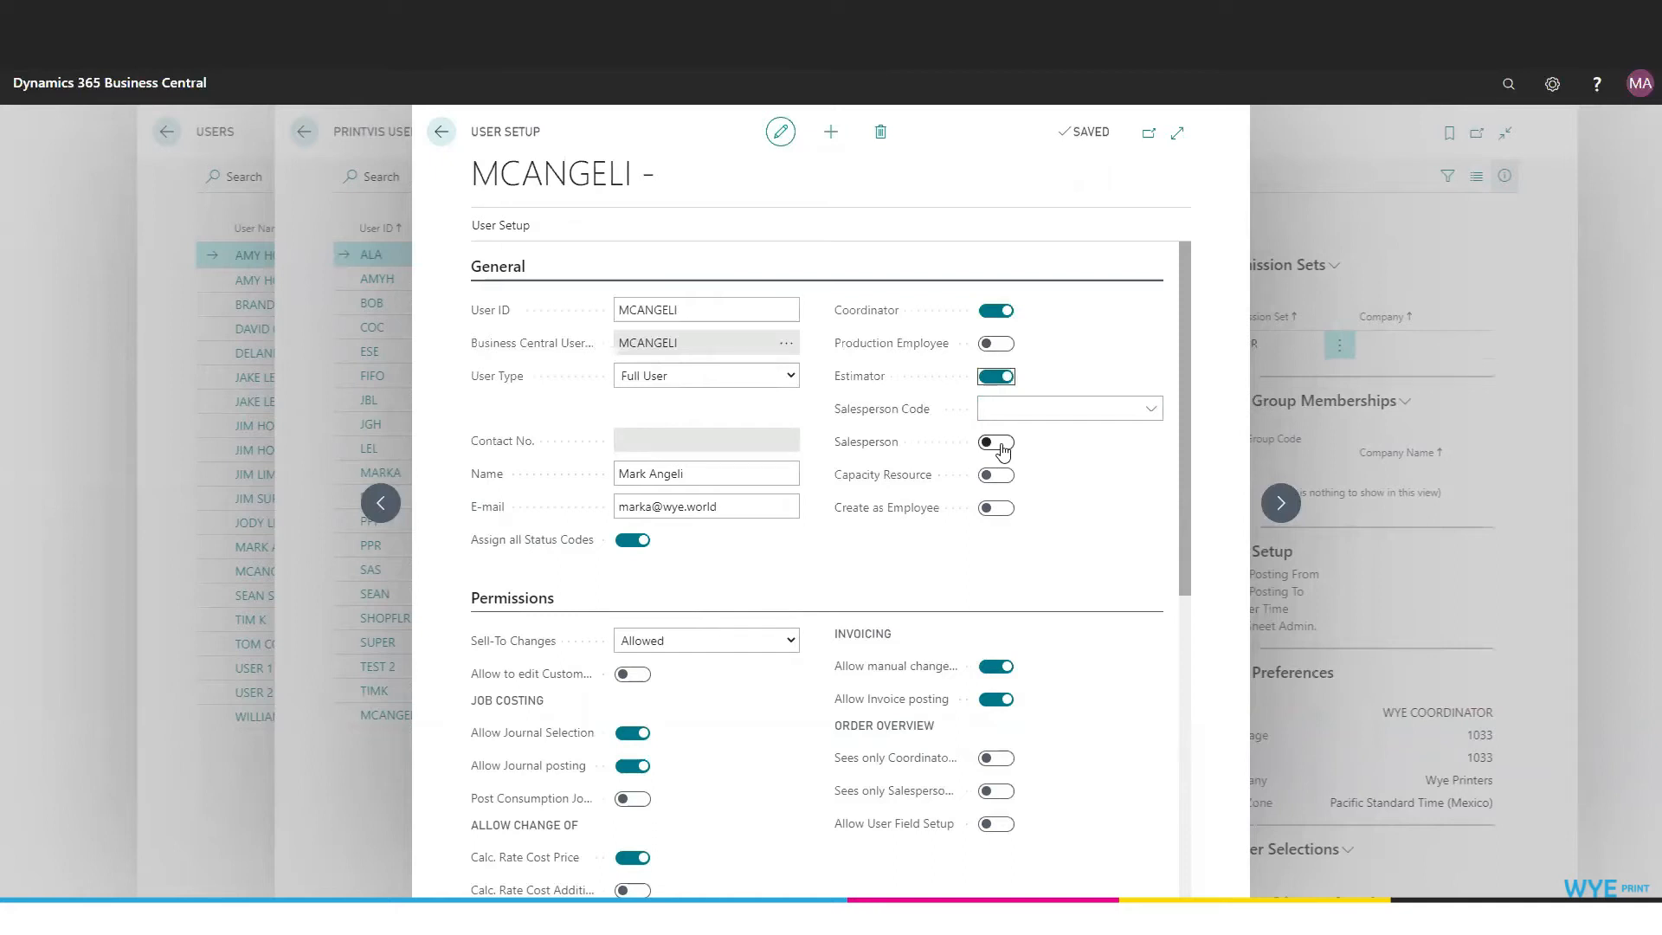
left_click(1001, 443)
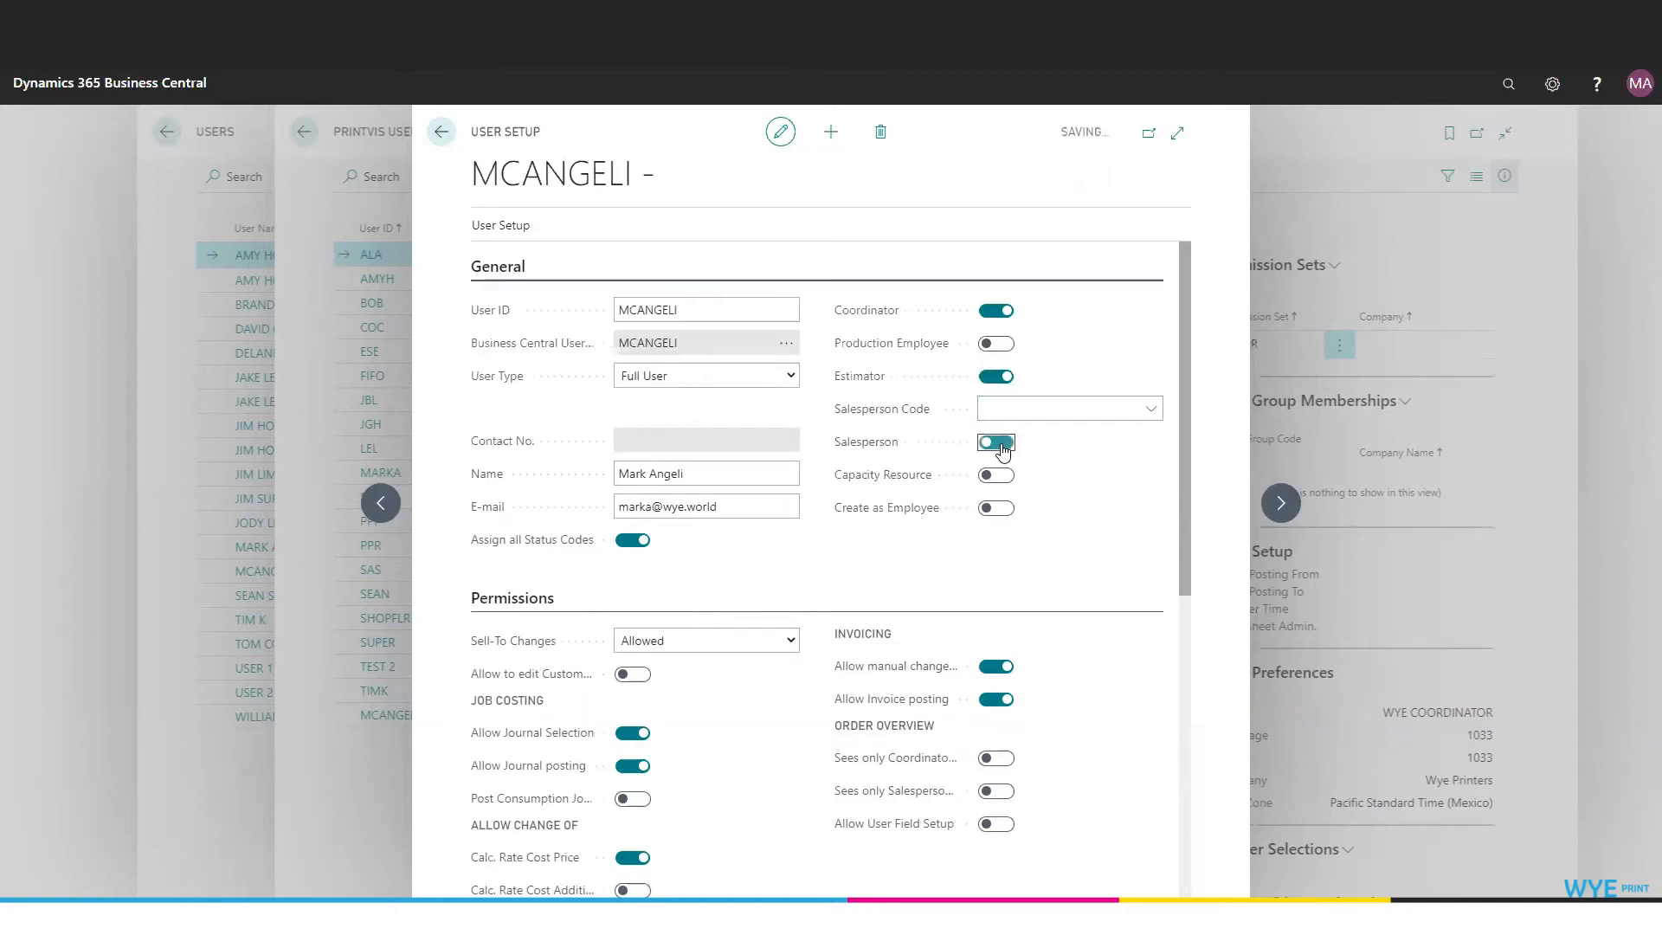
left_click(1152, 412)
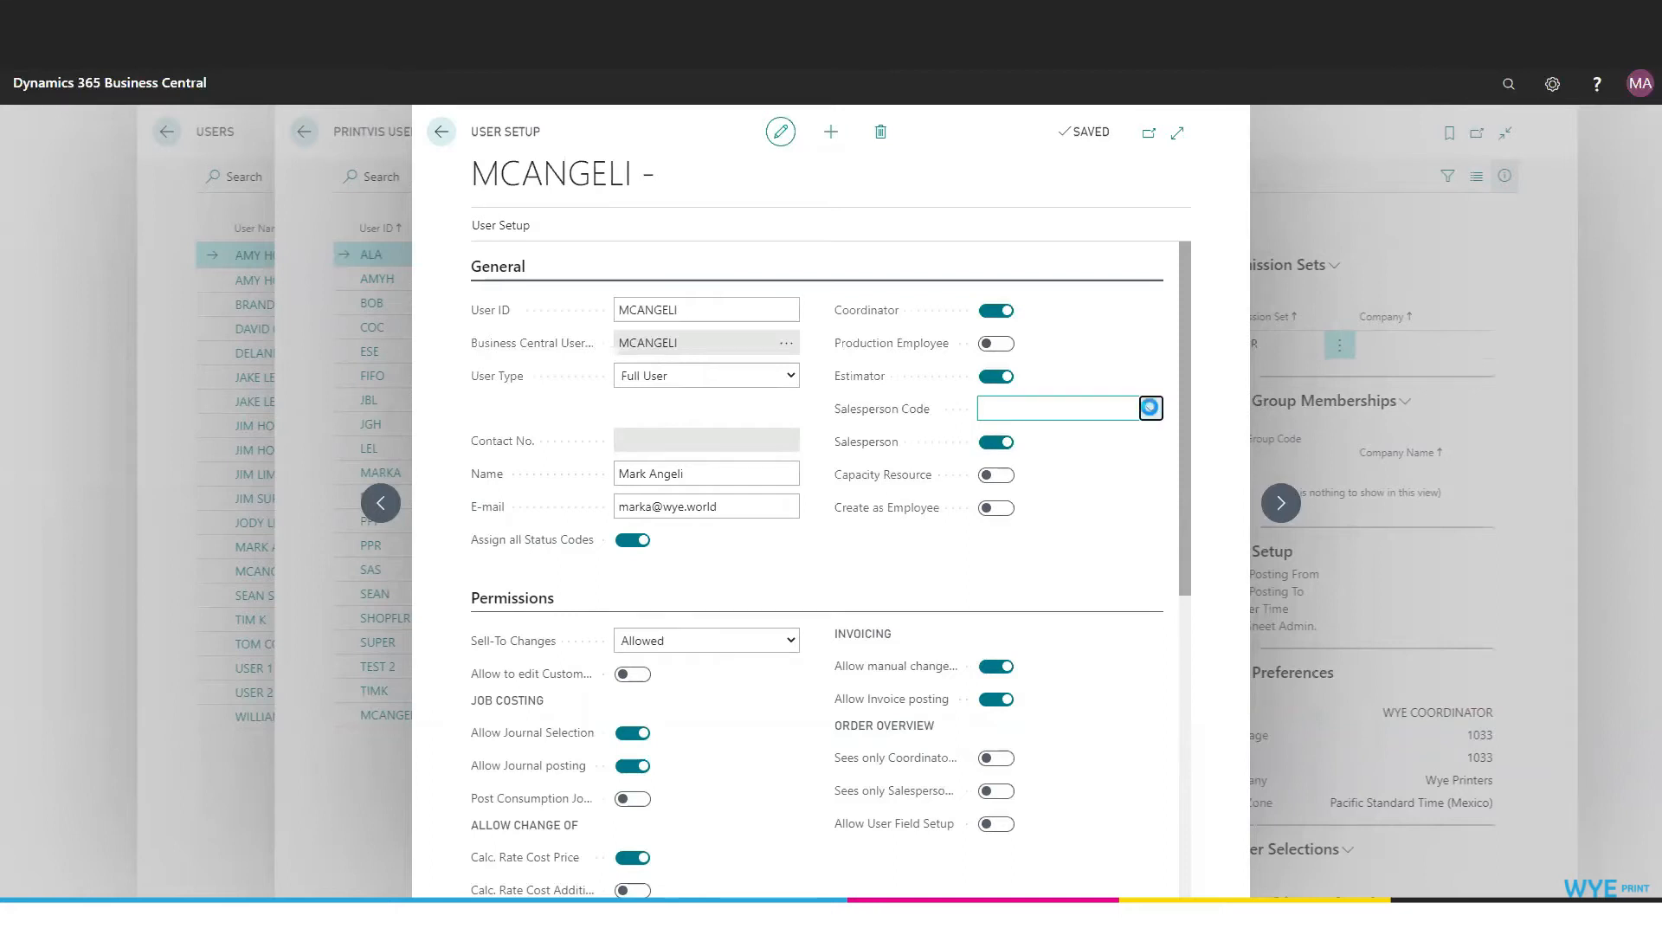
scroll(1033, 520, "down", 5)
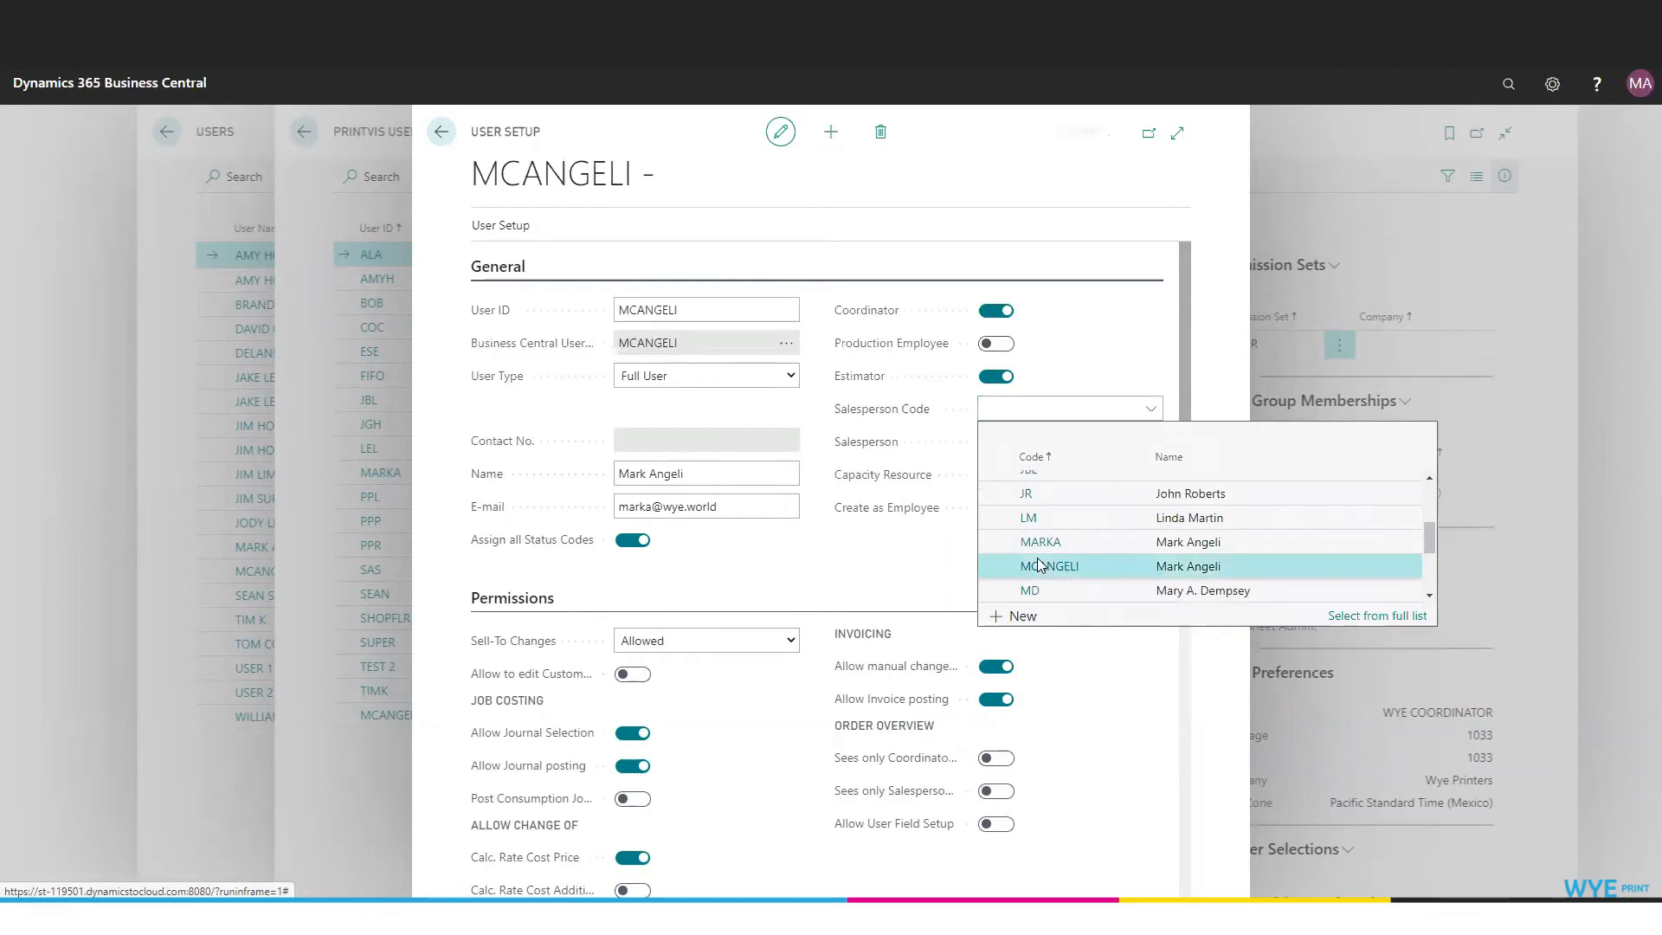
left_click(1043, 567)
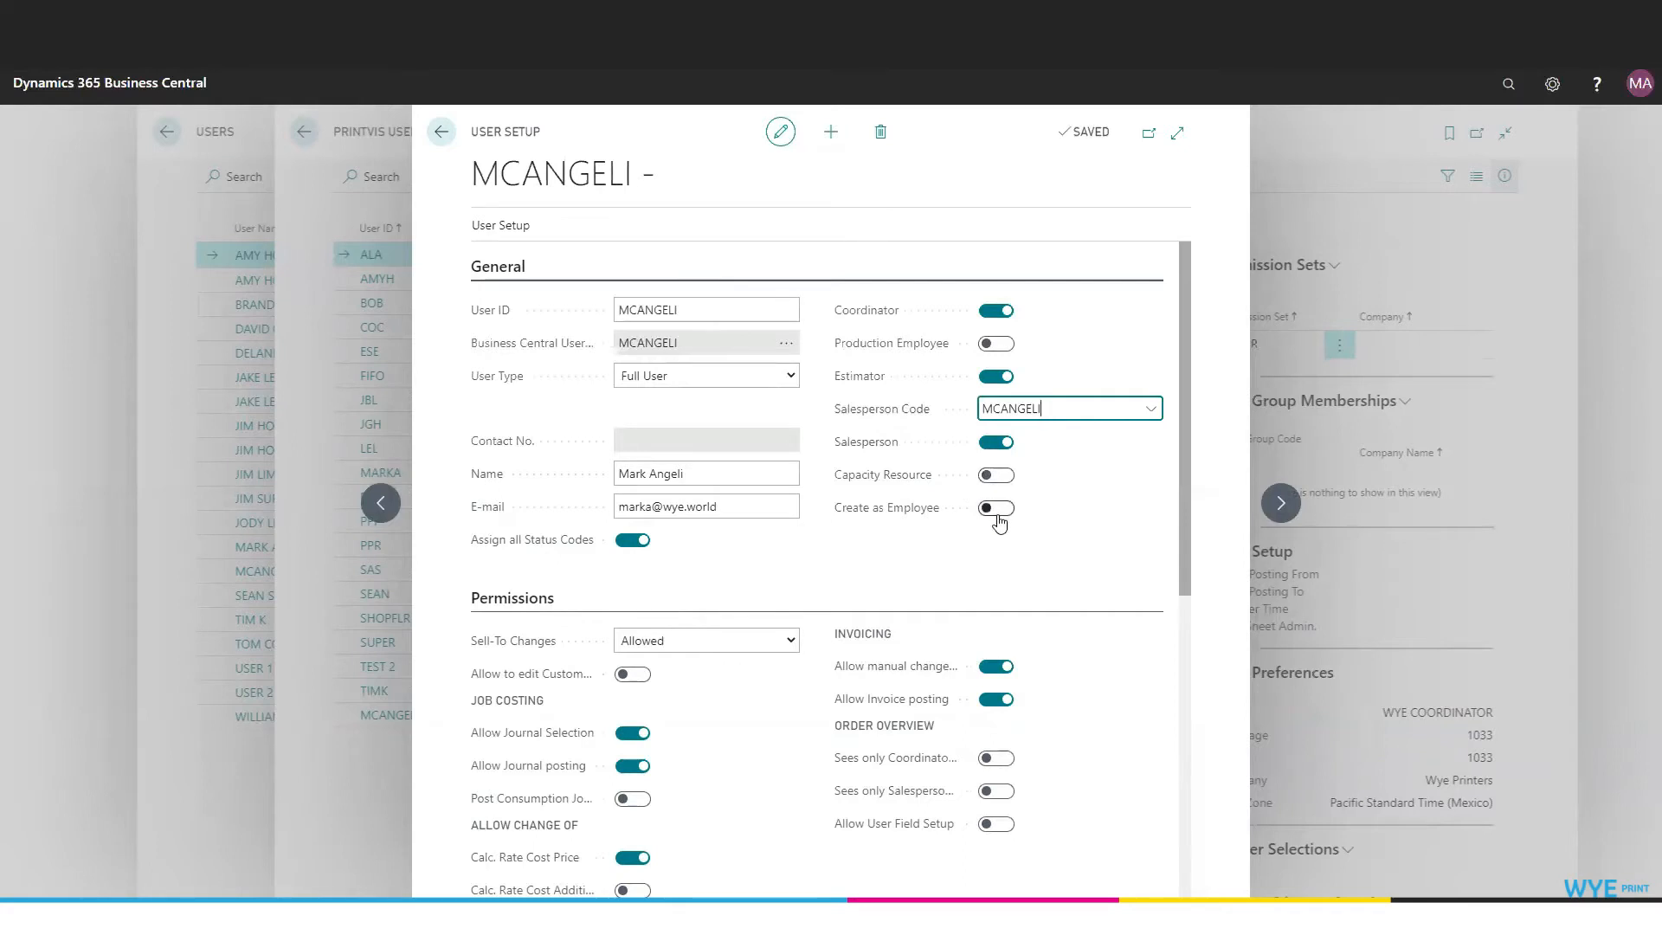
scroll(1095, 546, "down", 3)
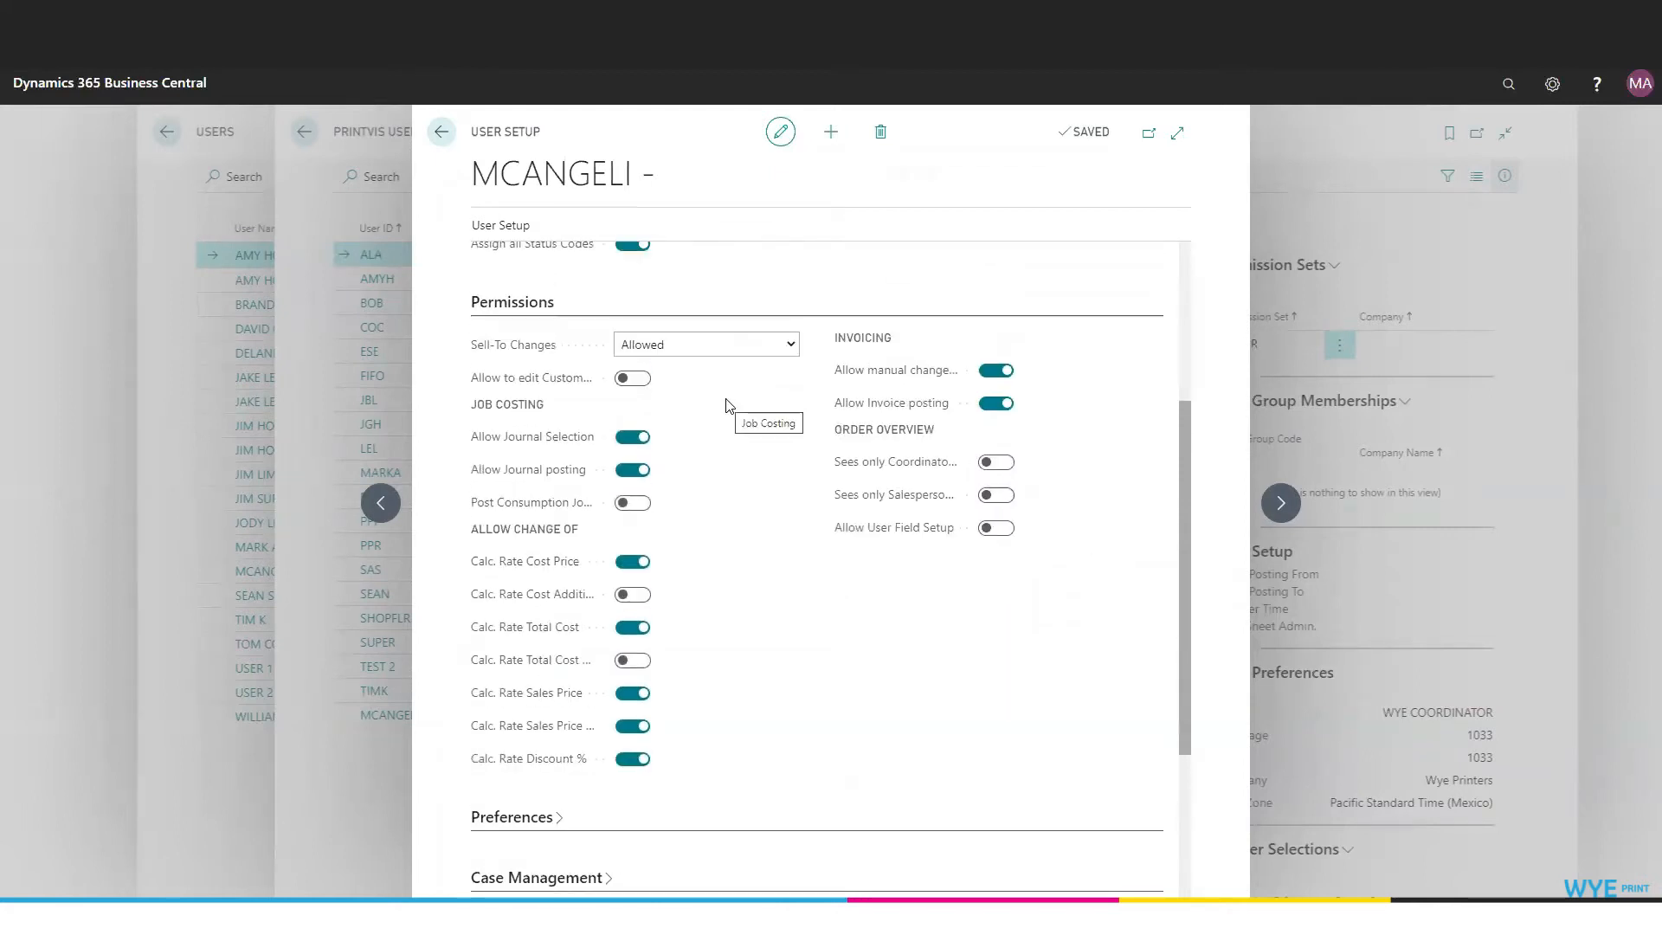
Set Sell-To Changes to Warning in the Permissions settings.
left_click(791, 346)
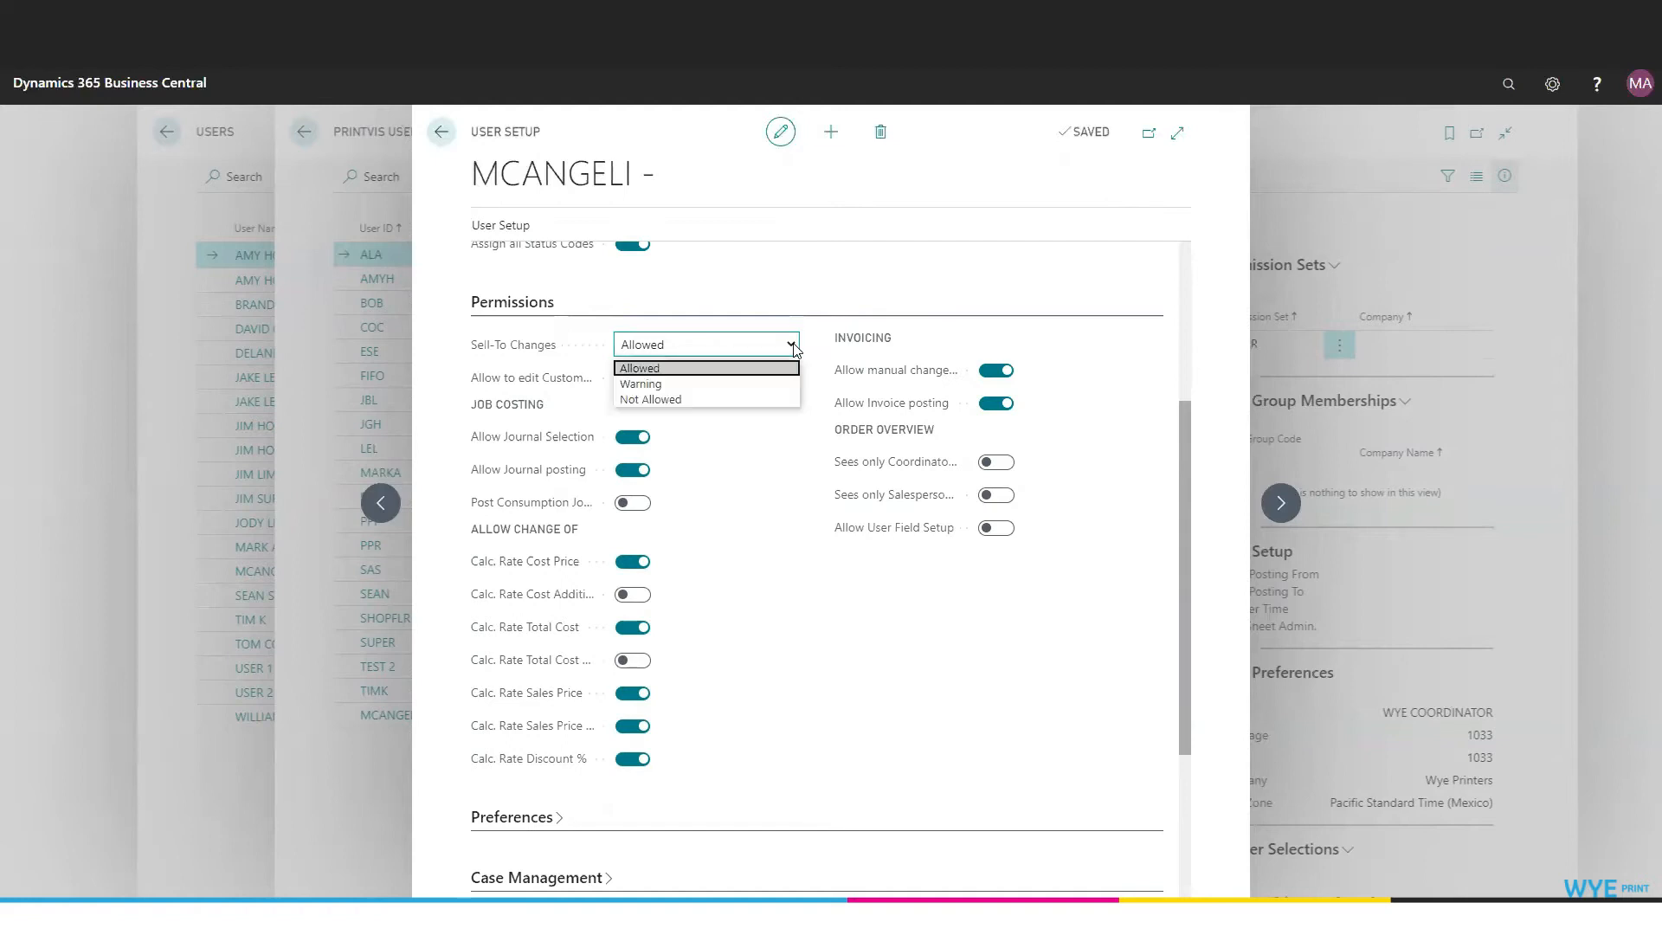
left_click(773, 384)
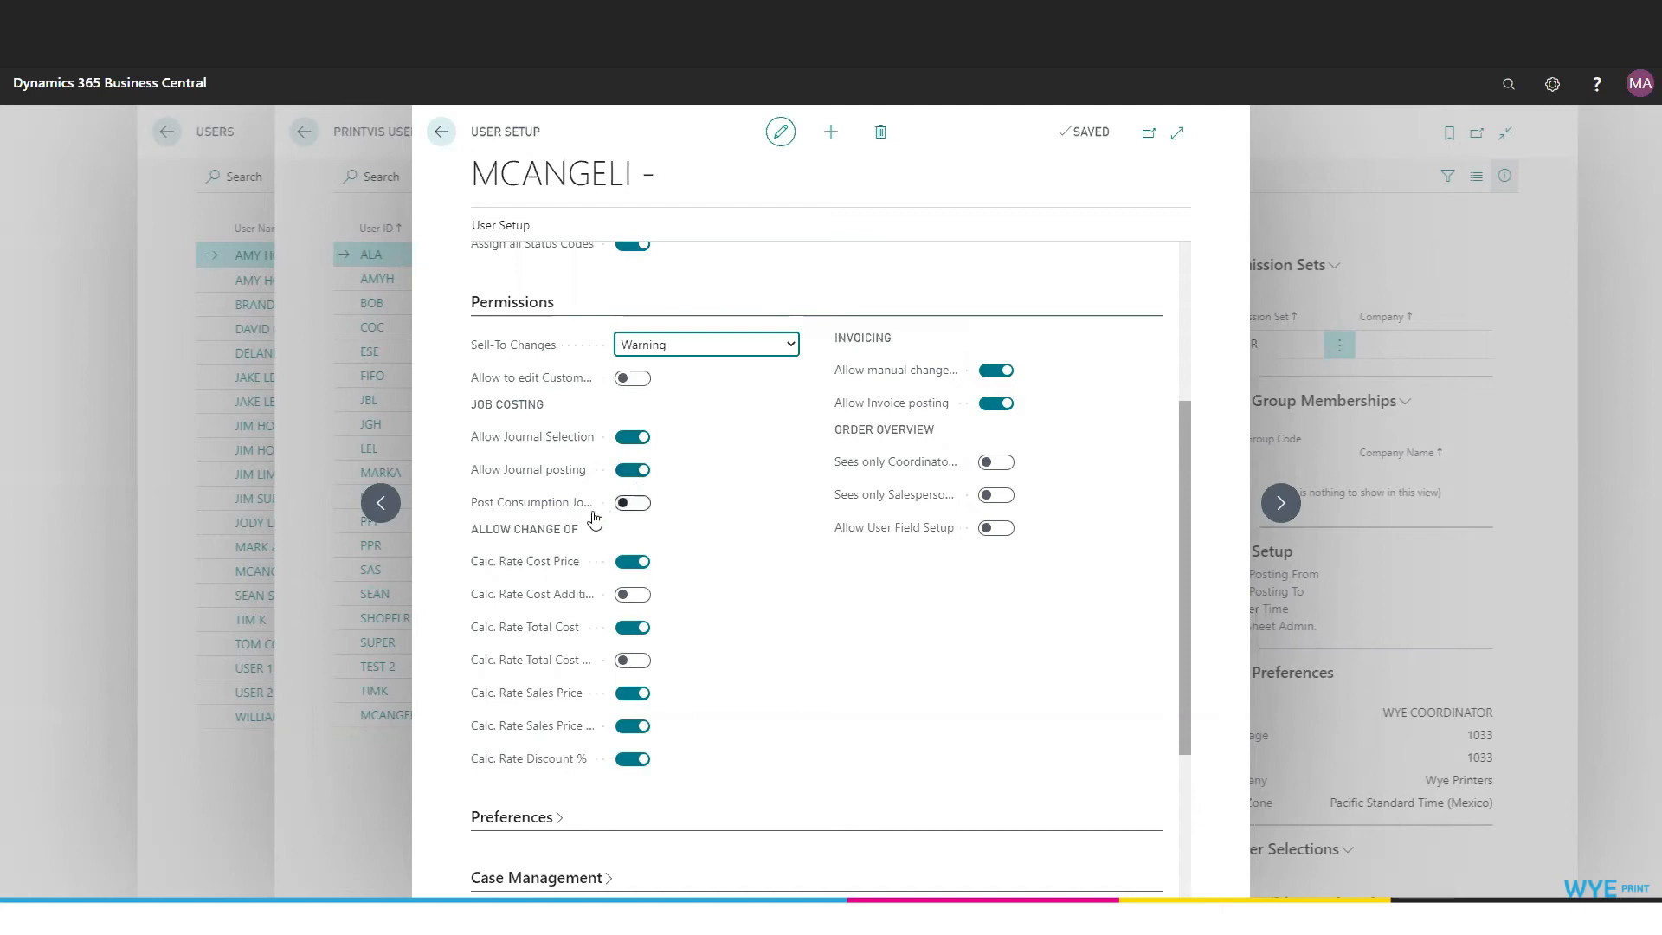
mouse_move(563, 514)
scroll(790, 651, "down", 3)
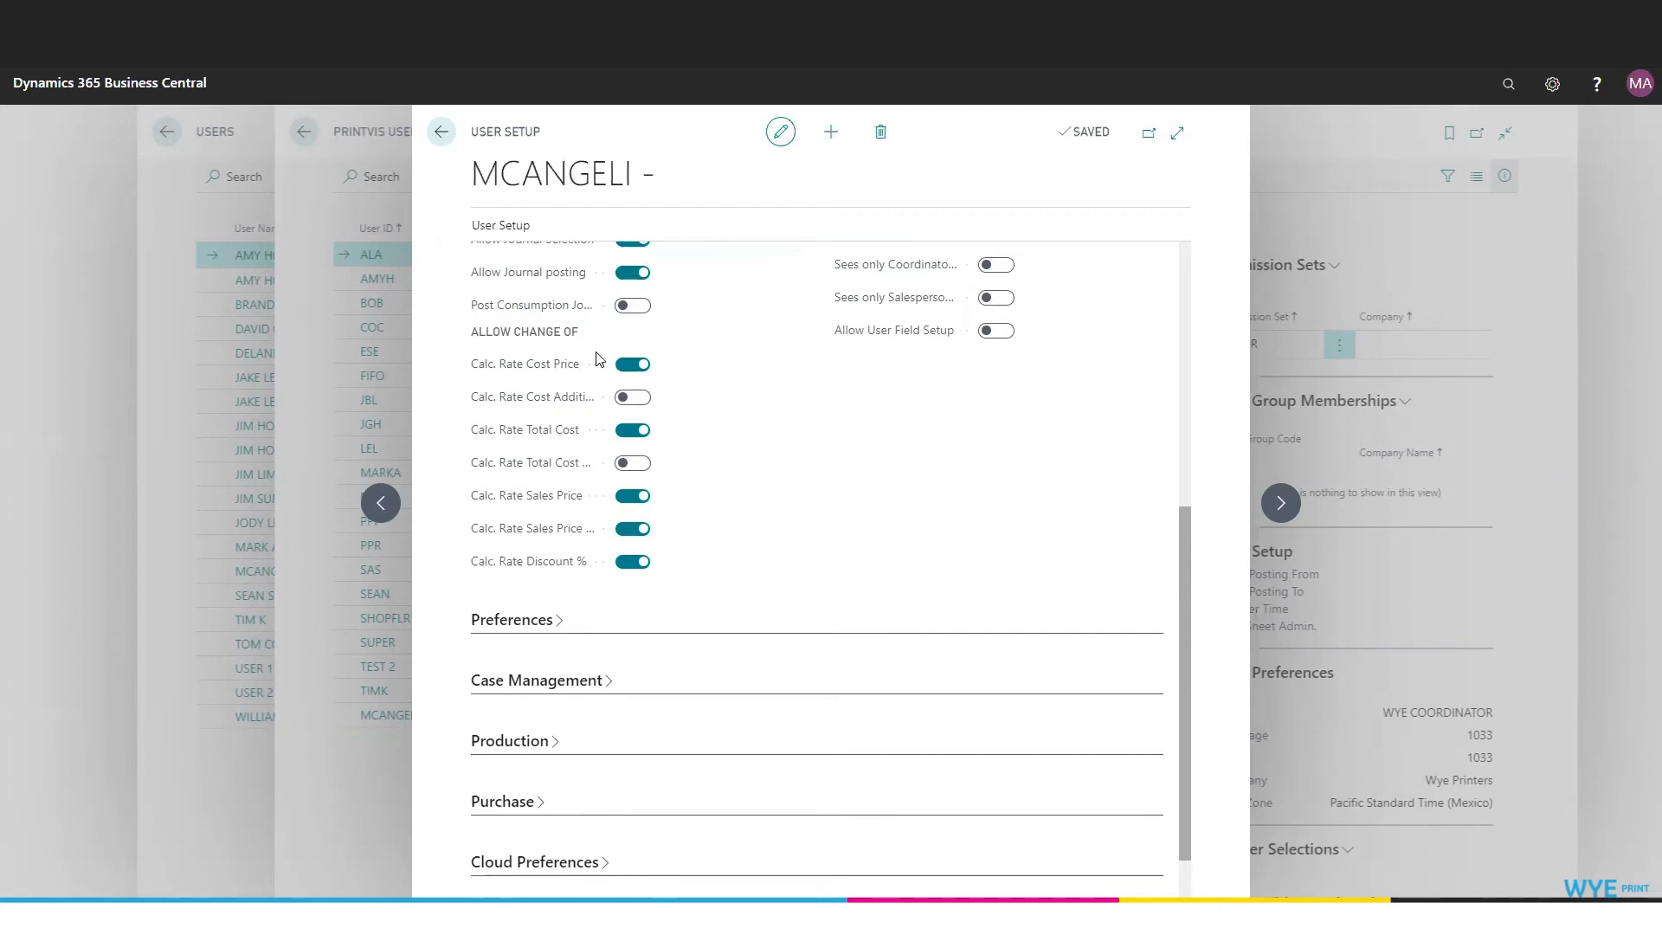
scroll(597, 360, "up", 3)
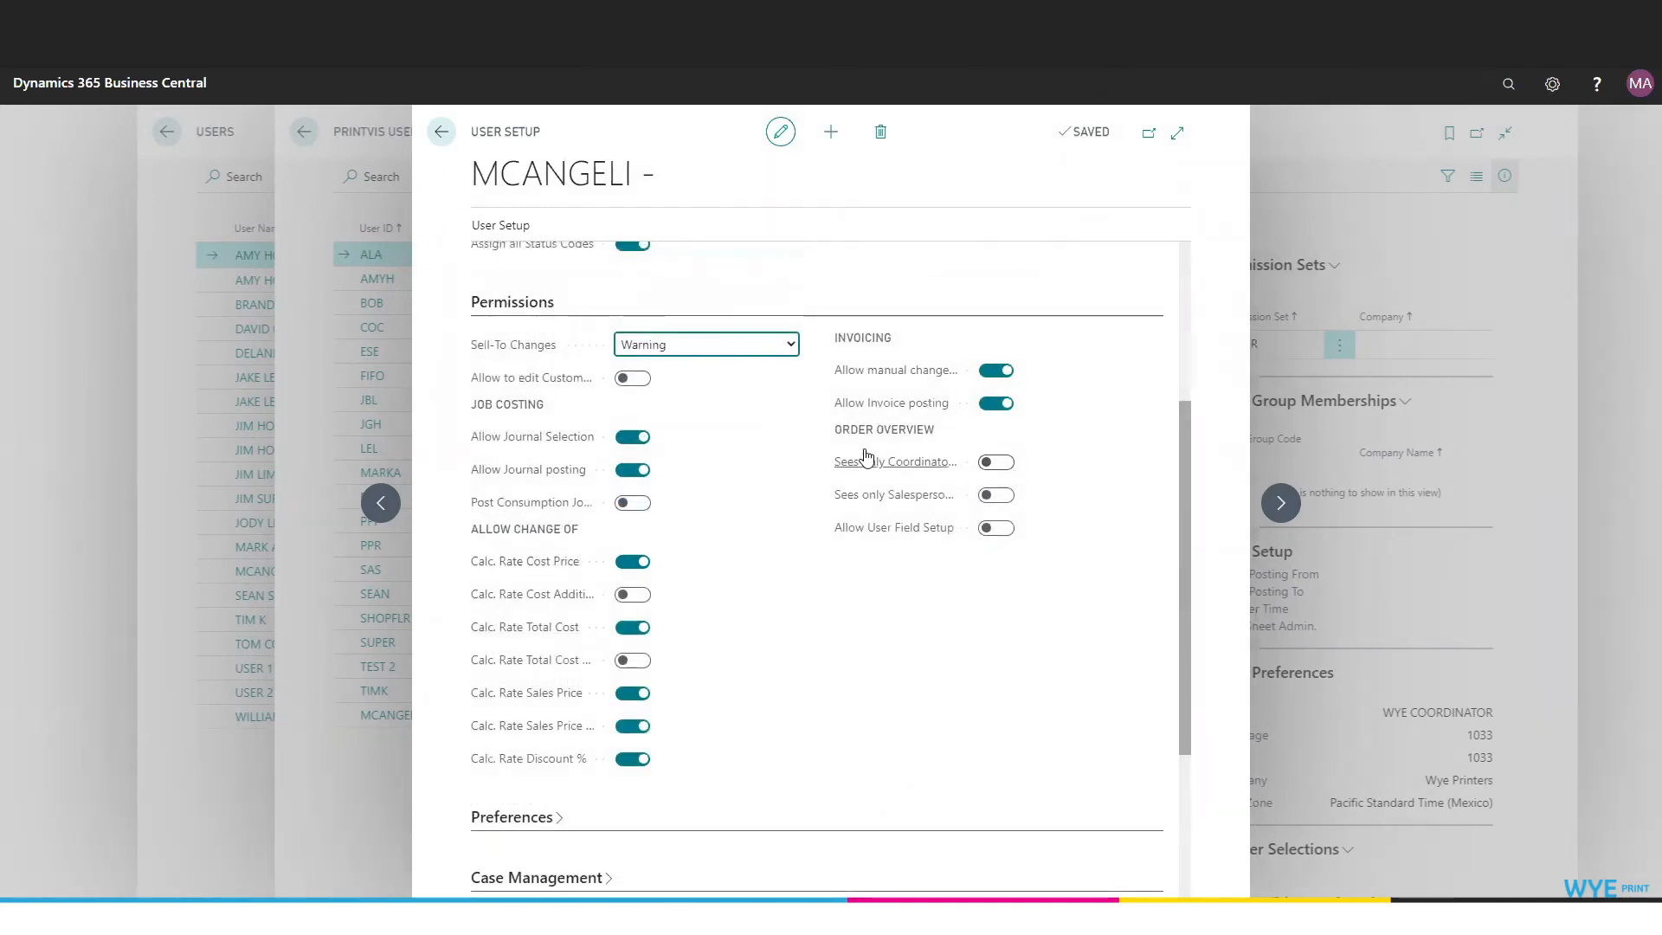
mouse_move(868, 472)
mouse_move(882, 507)
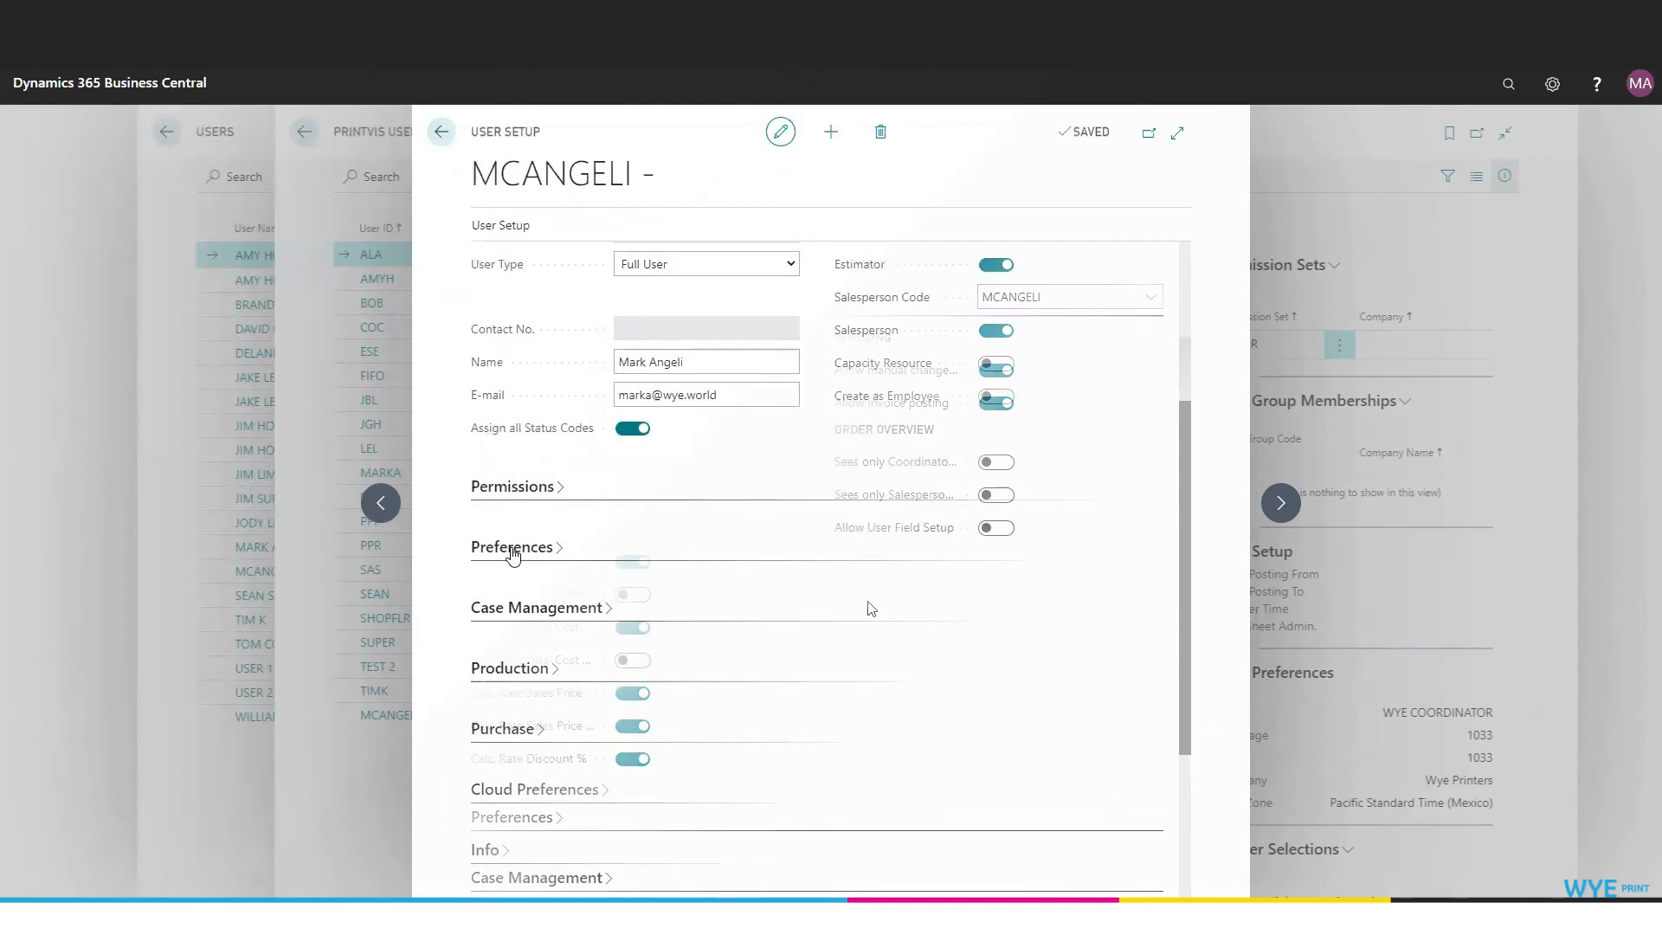
In Preferences, enable personal journal assignment and Item LookUp Show Inventory, leaving Location empty.
left_click(534, 544)
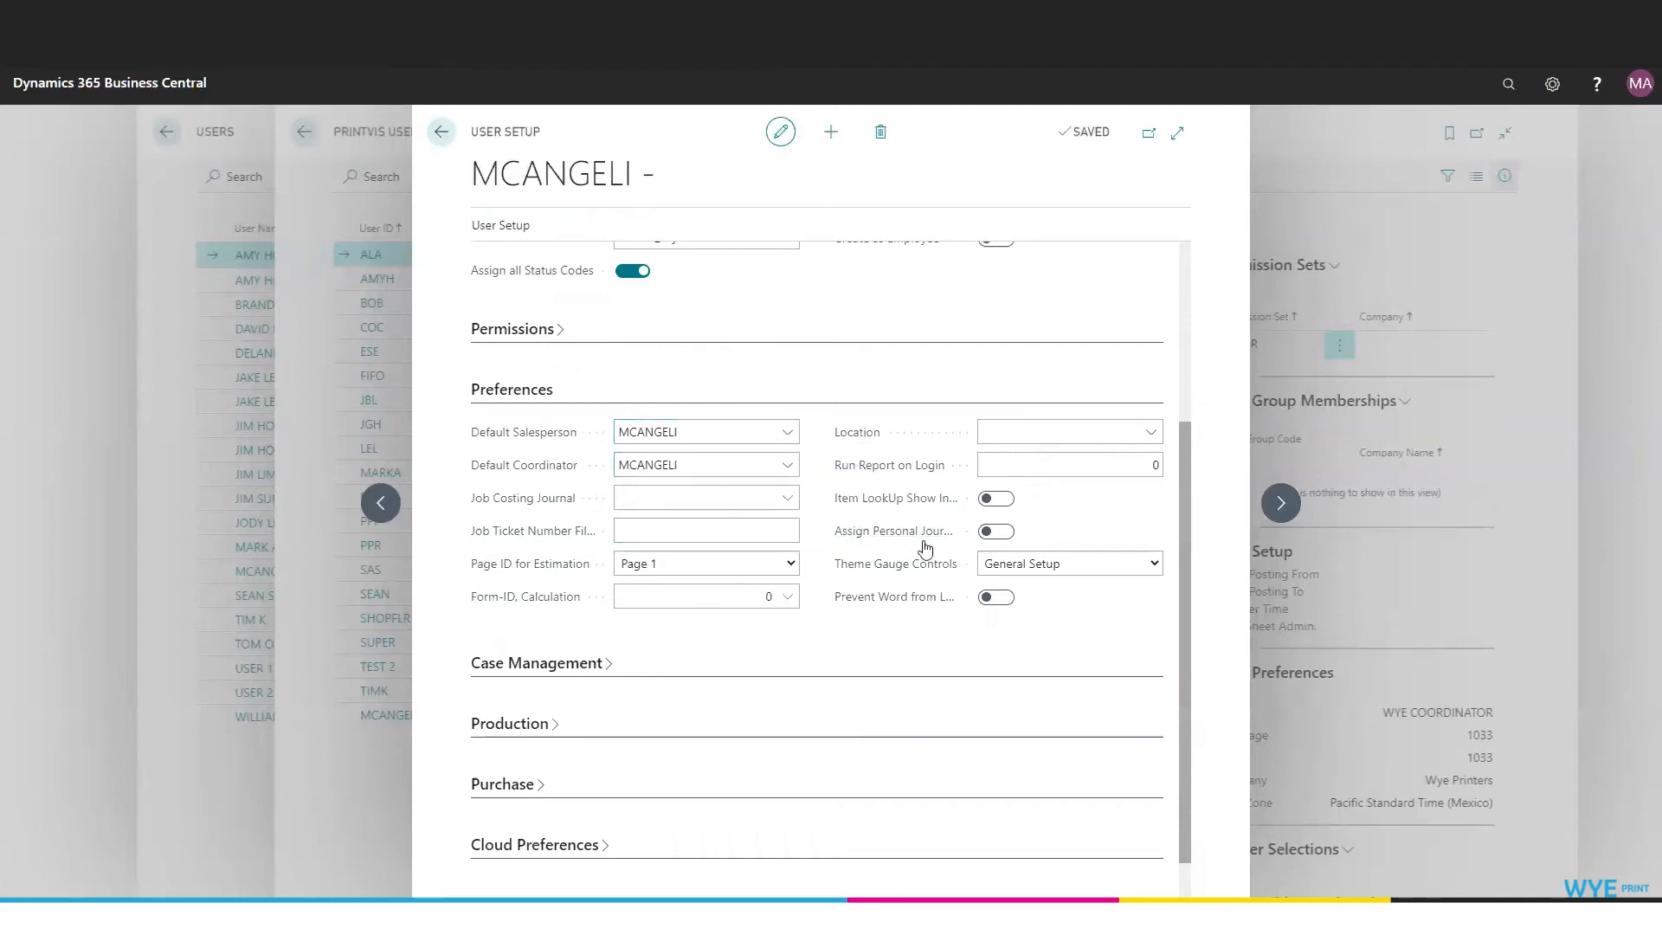
left_click(997, 532)
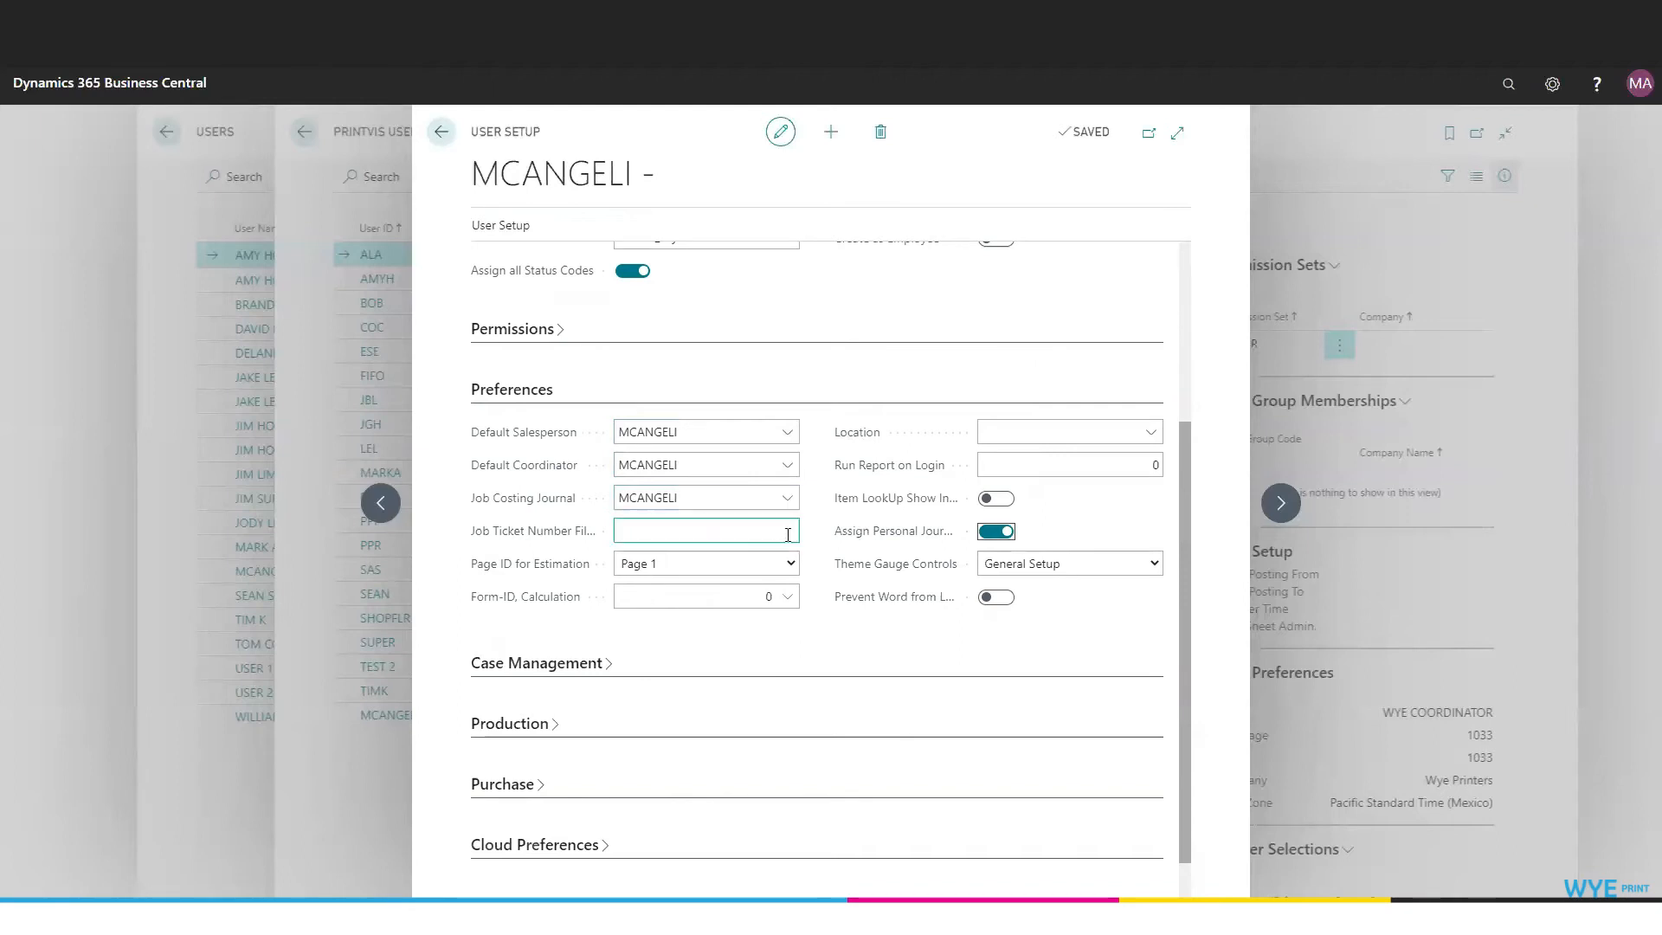
left_click(792, 600)
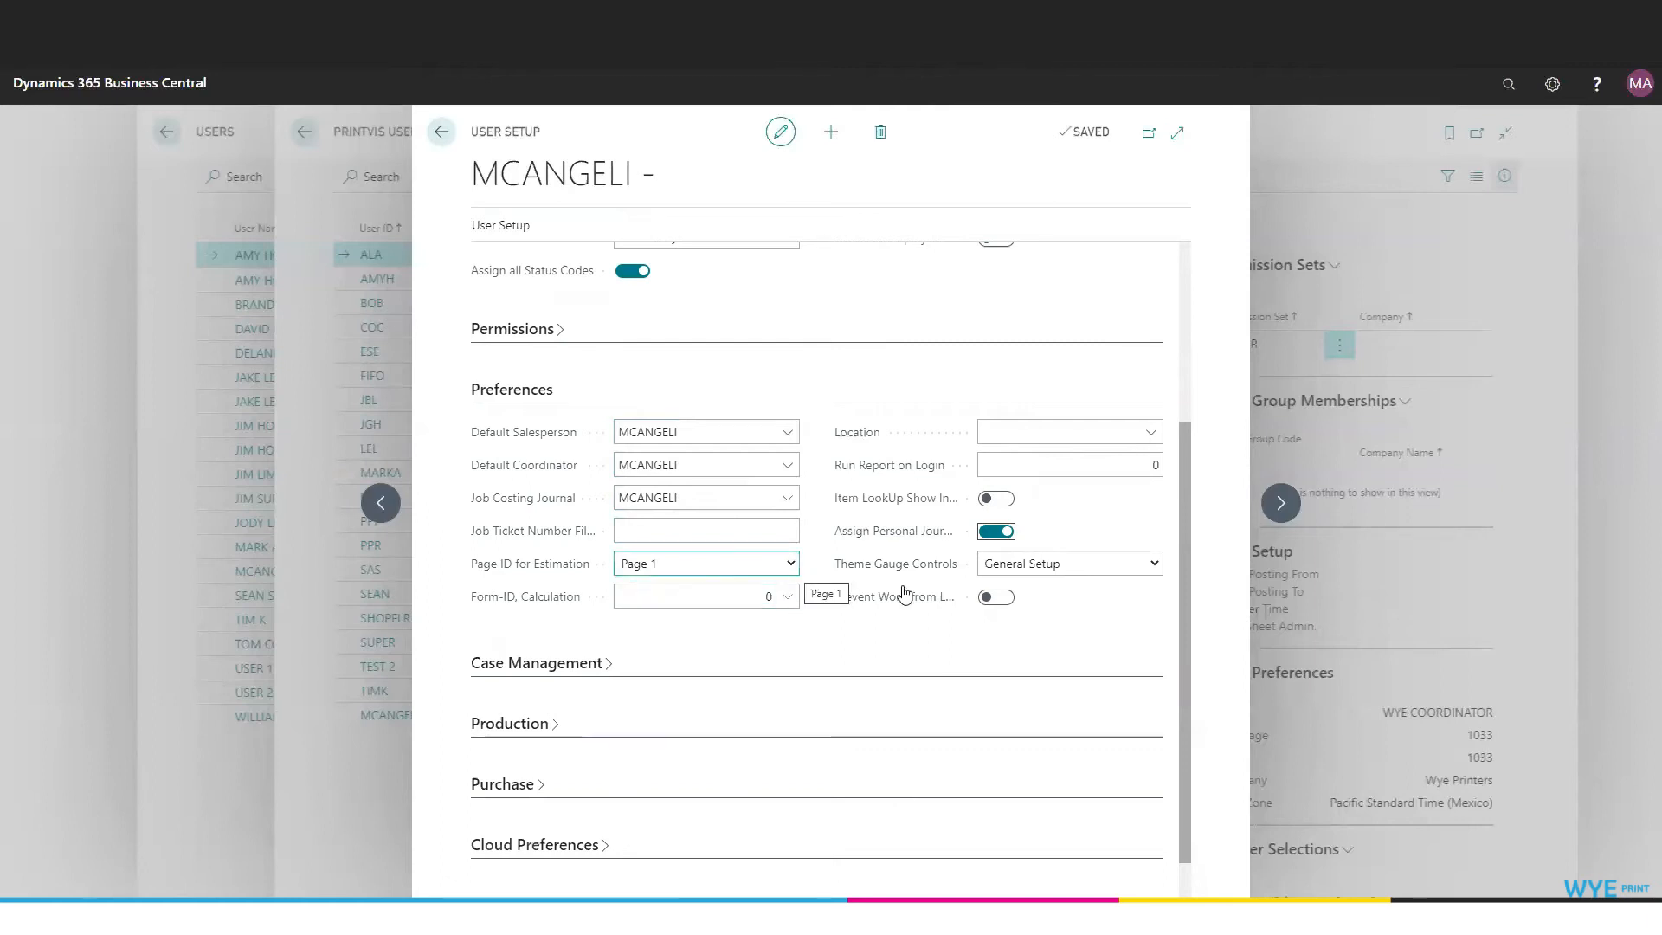
left_click(1150, 433)
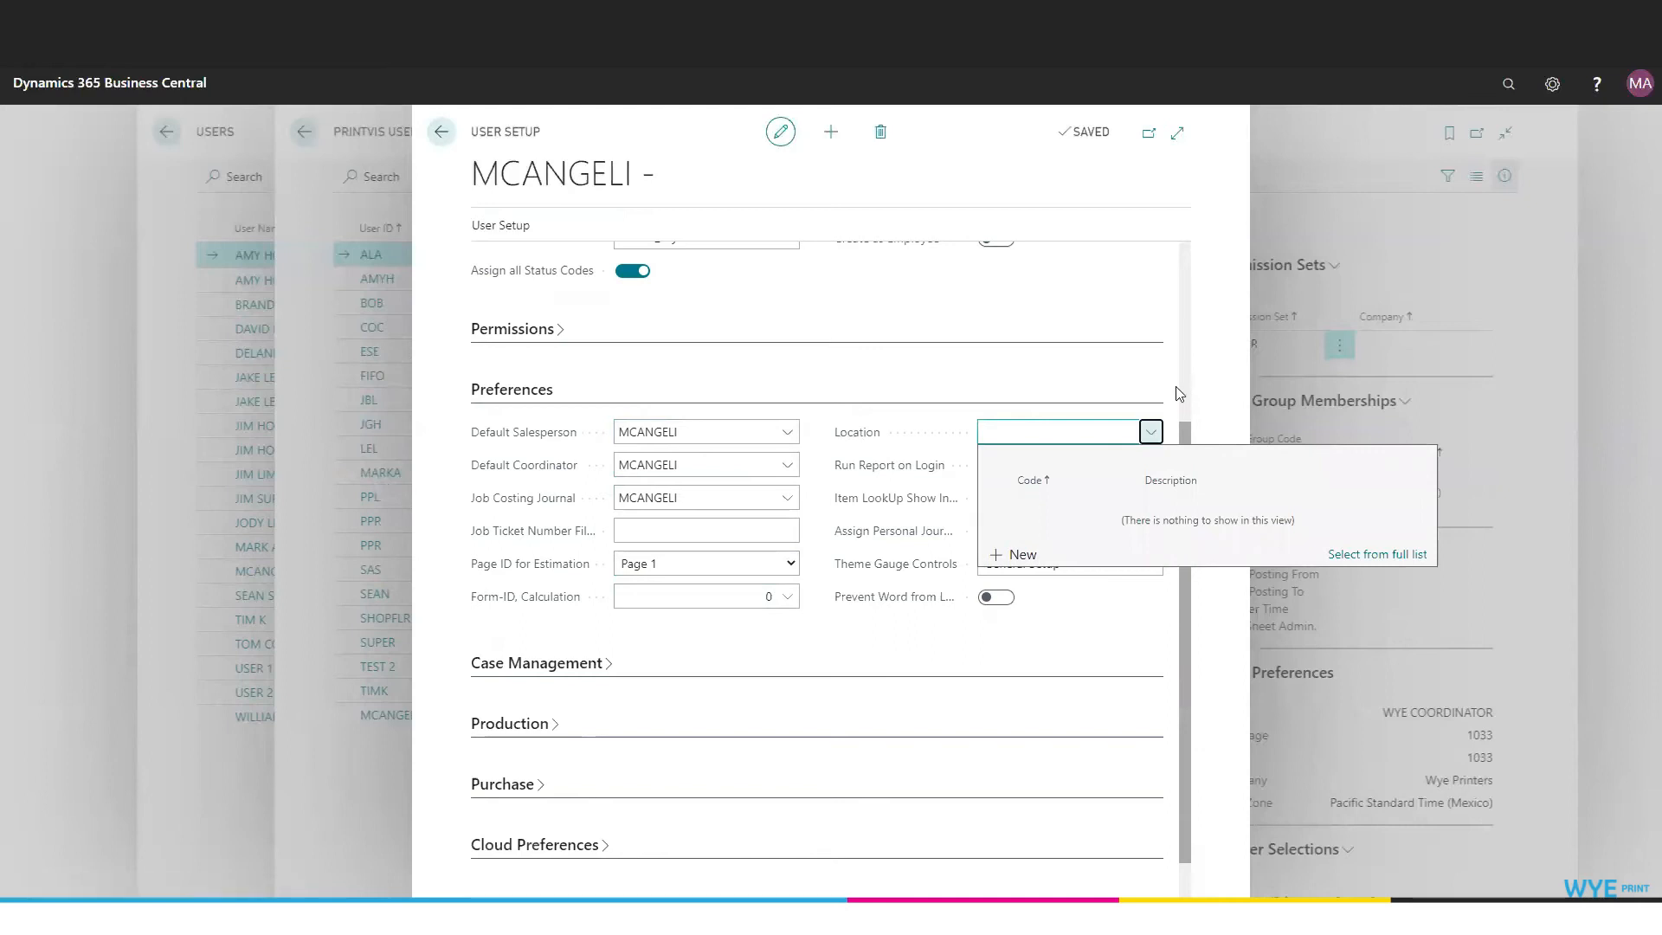
left_click(1173, 427)
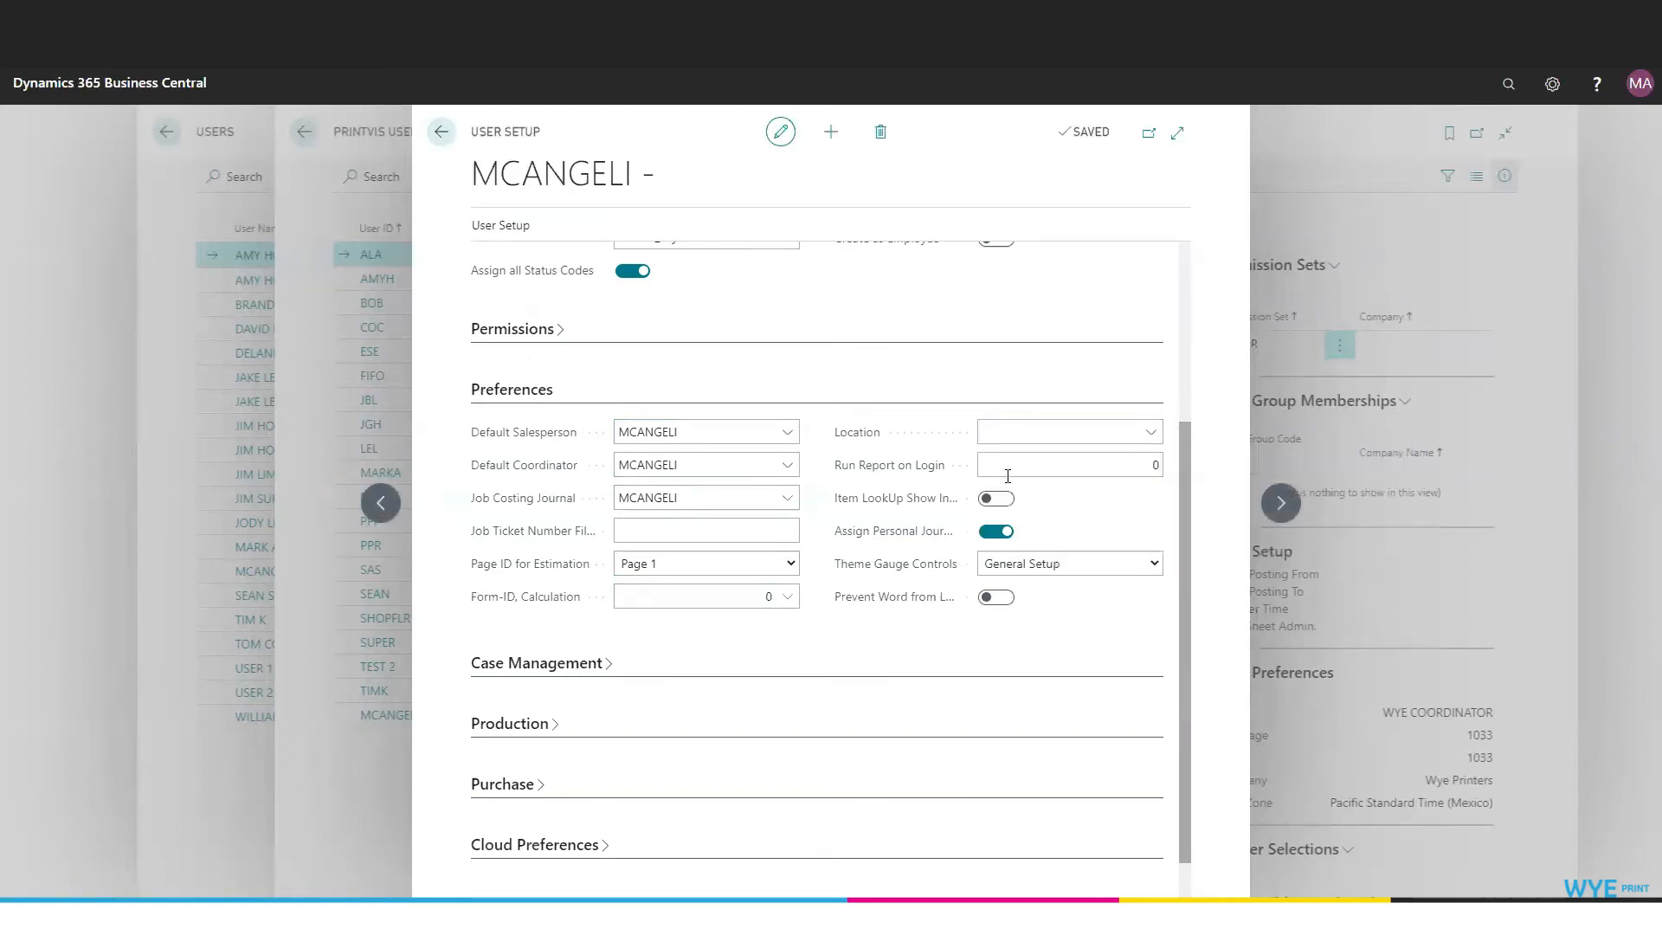
left_click(1002, 506)
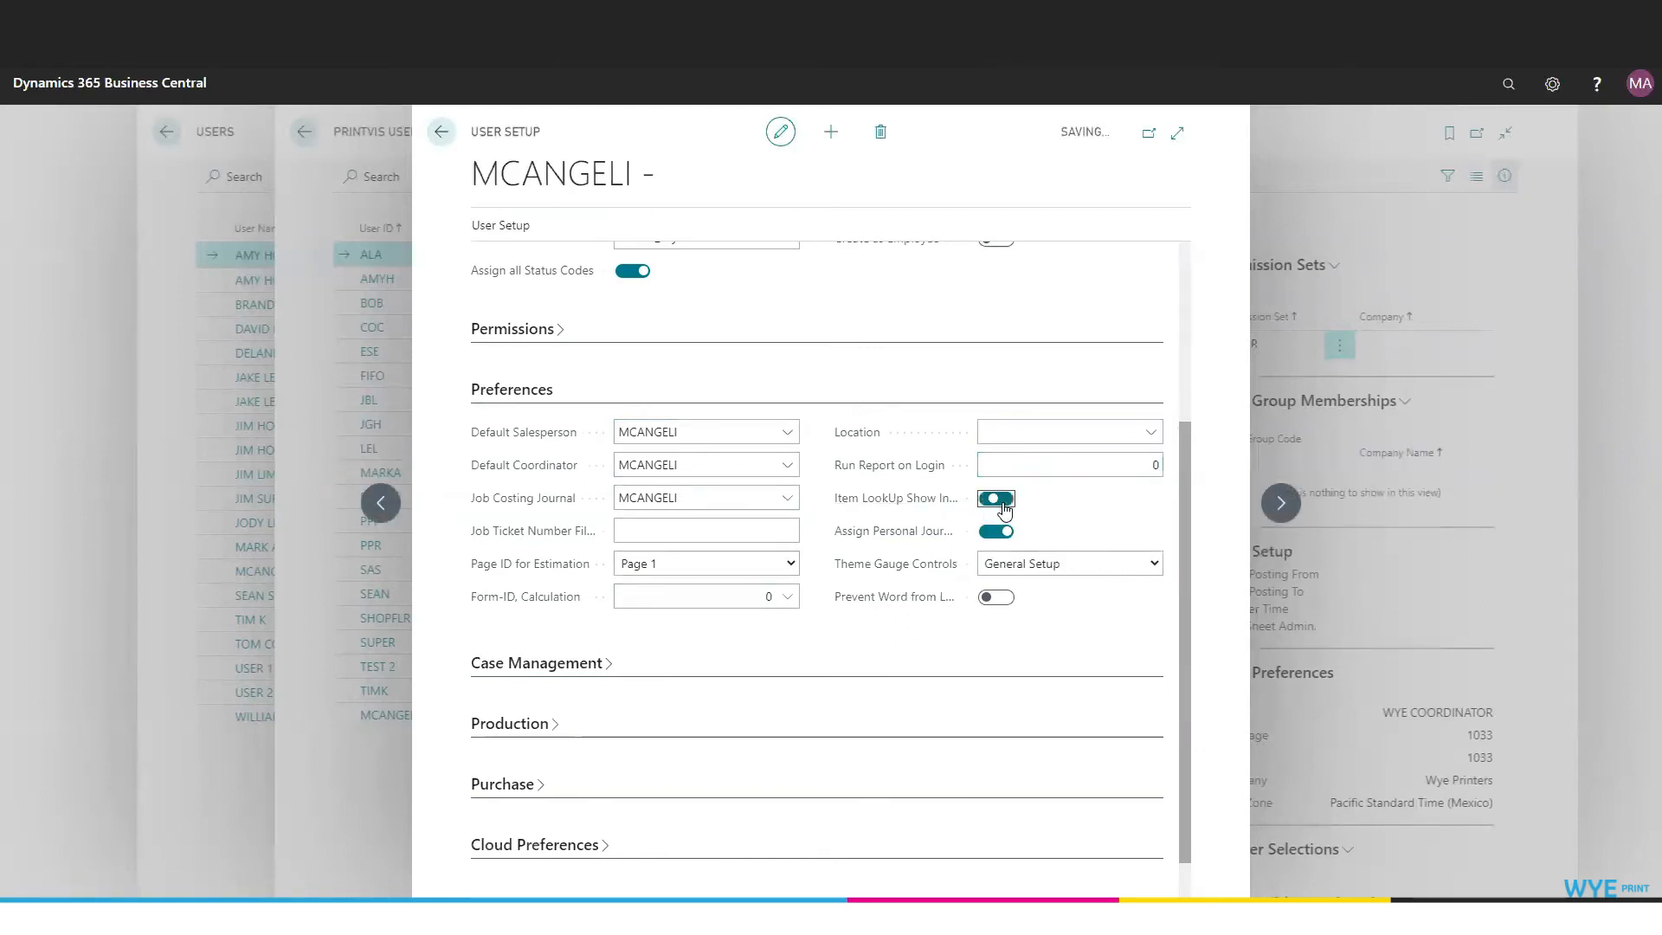
mouse_move(883, 506)
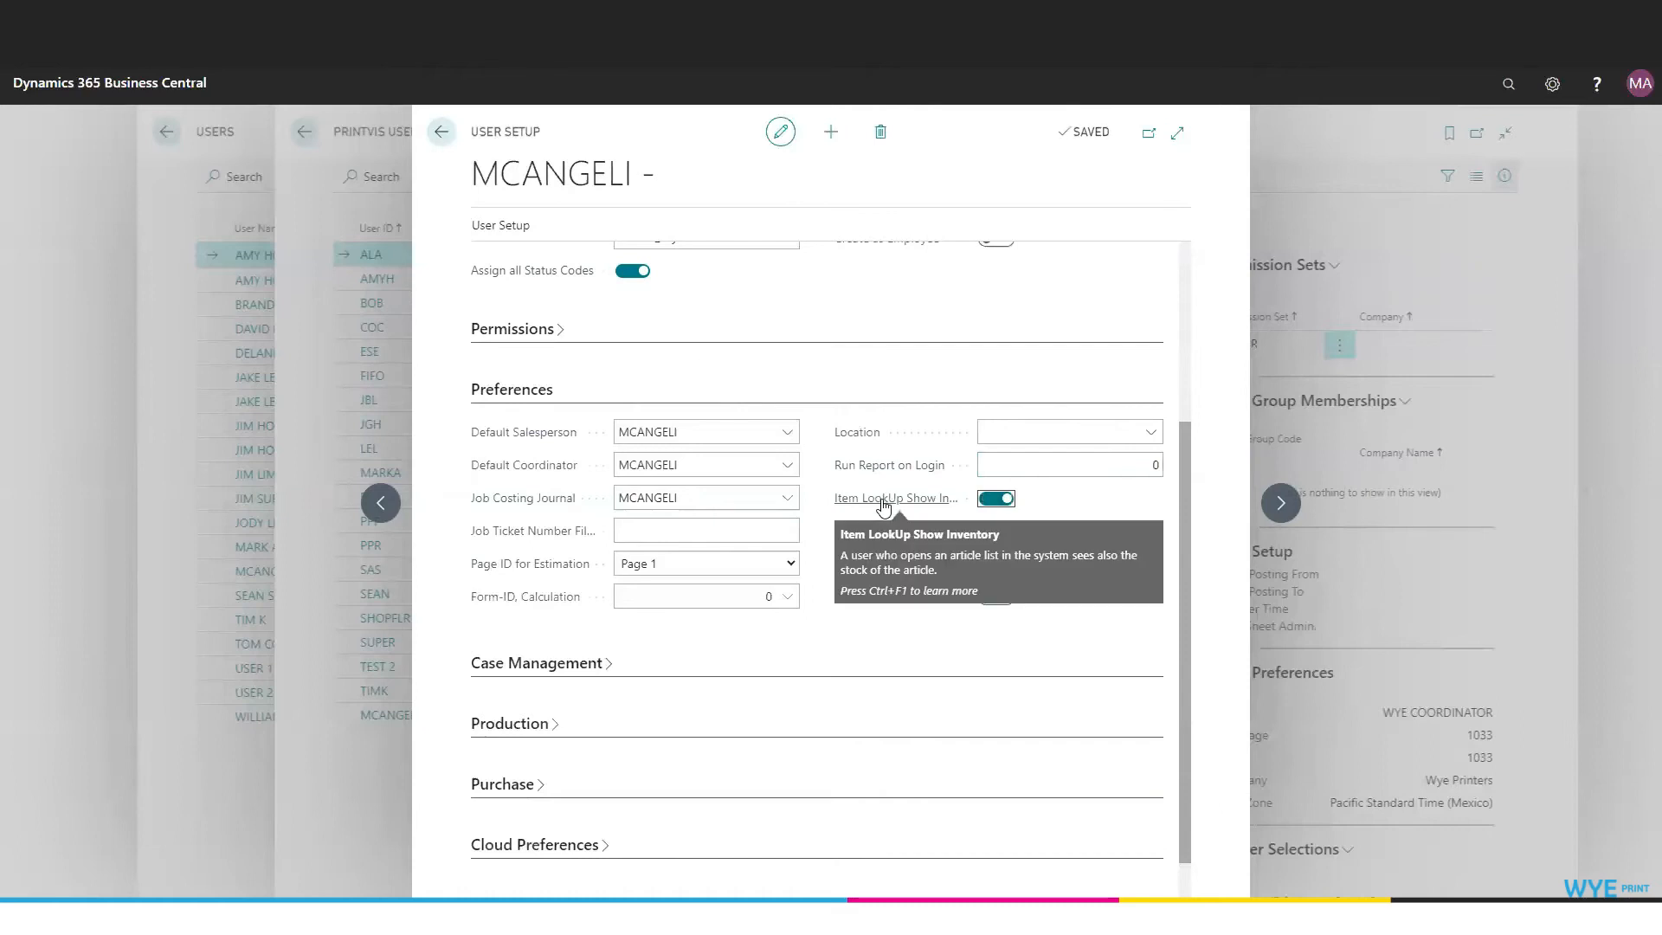
left_click(512, 388)
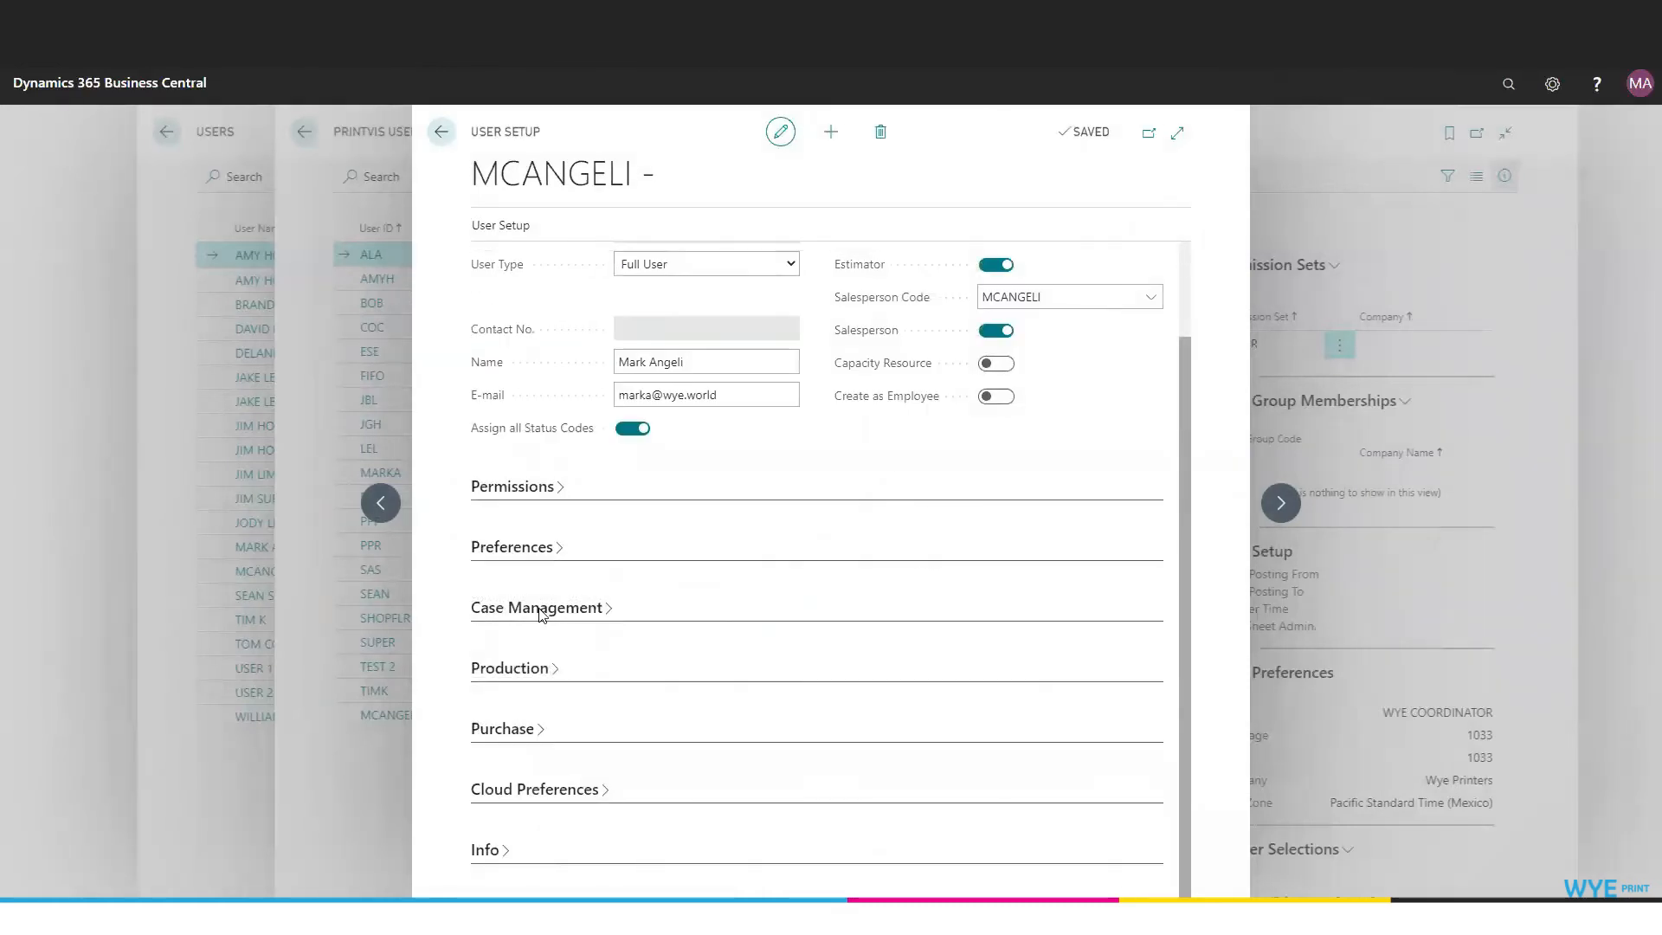
Expand Case Management and switch on Allow Archiving, leaving capacity resources unchanged.
left_click(539, 606)
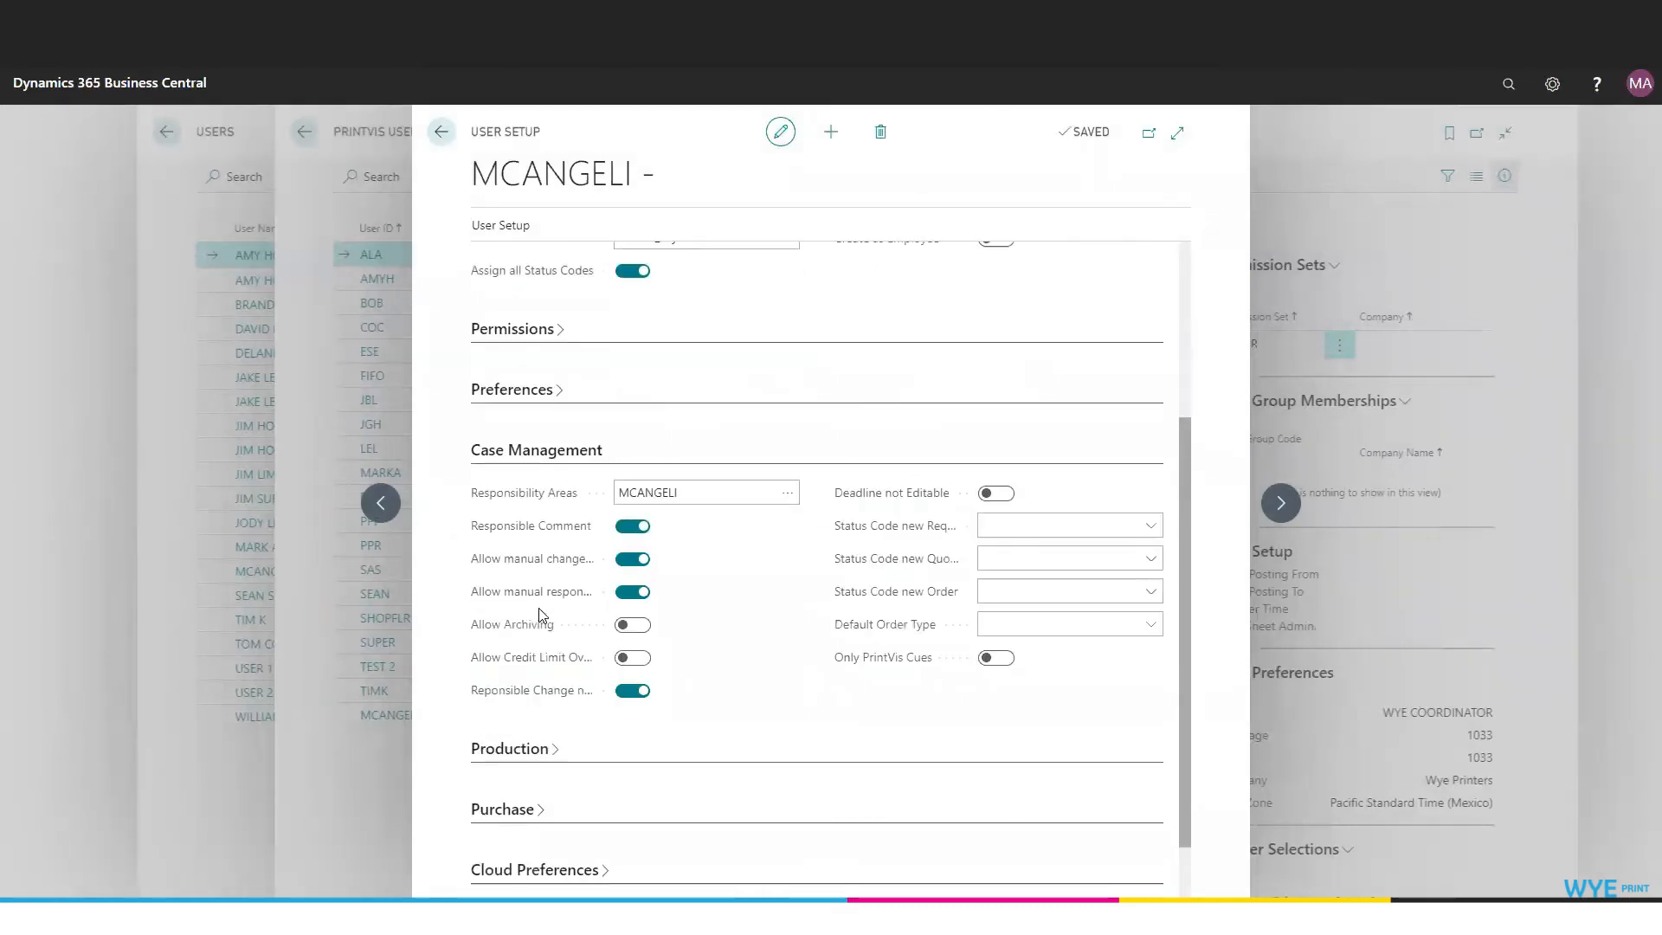
left_click(784, 501)
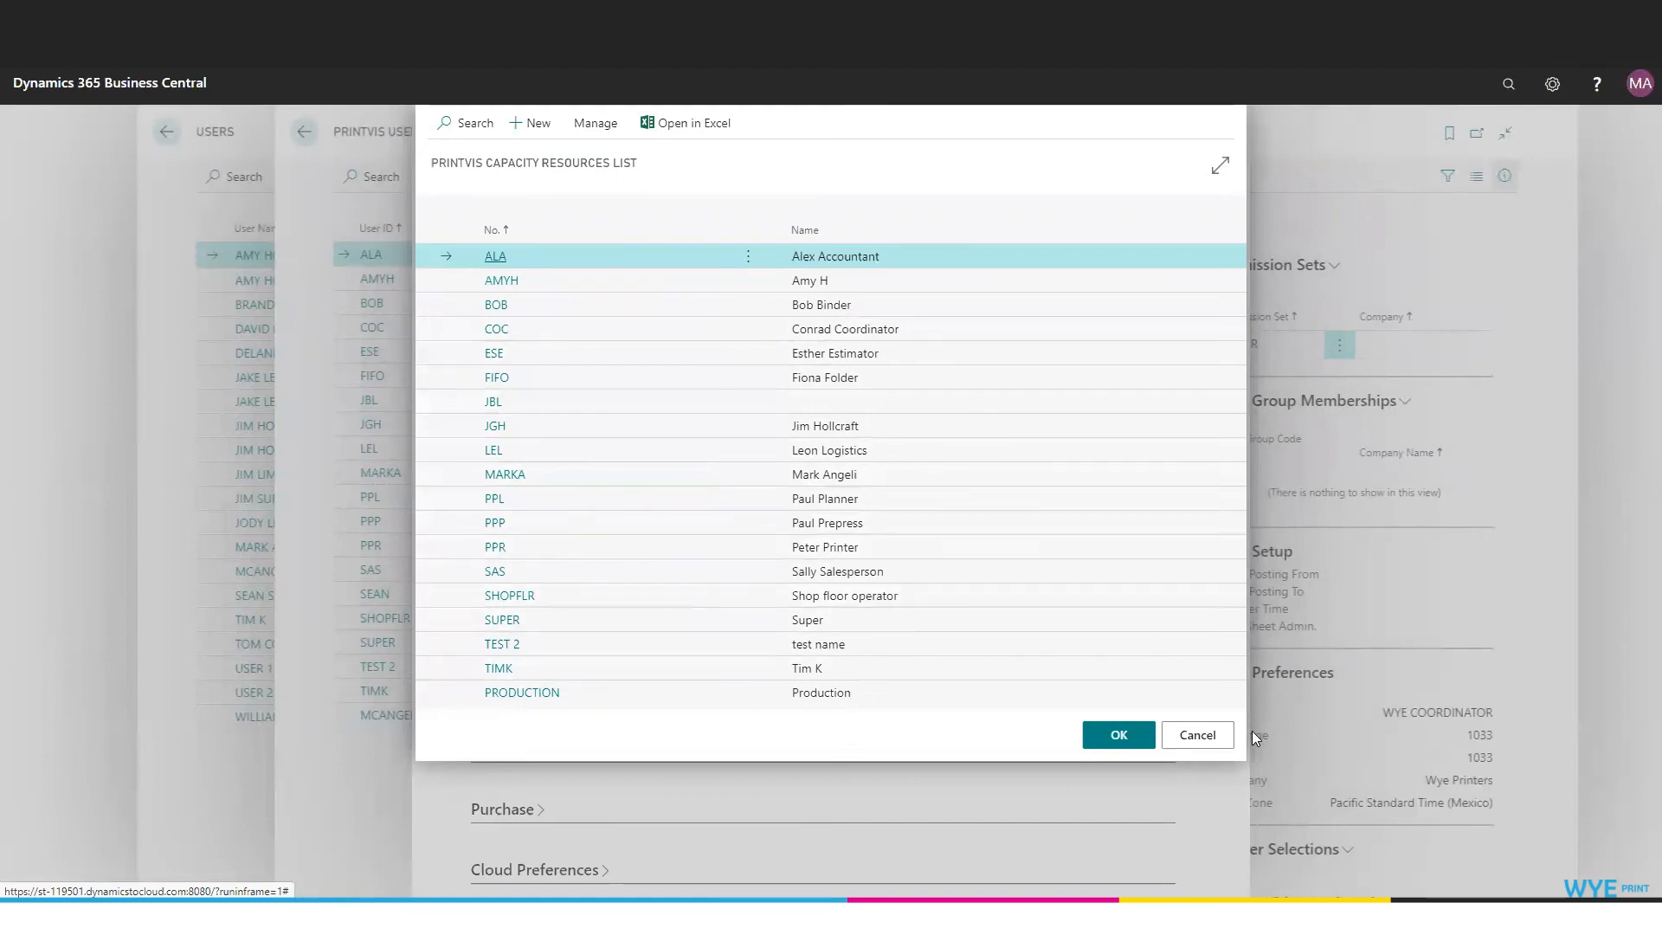
left_click(1197, 735)
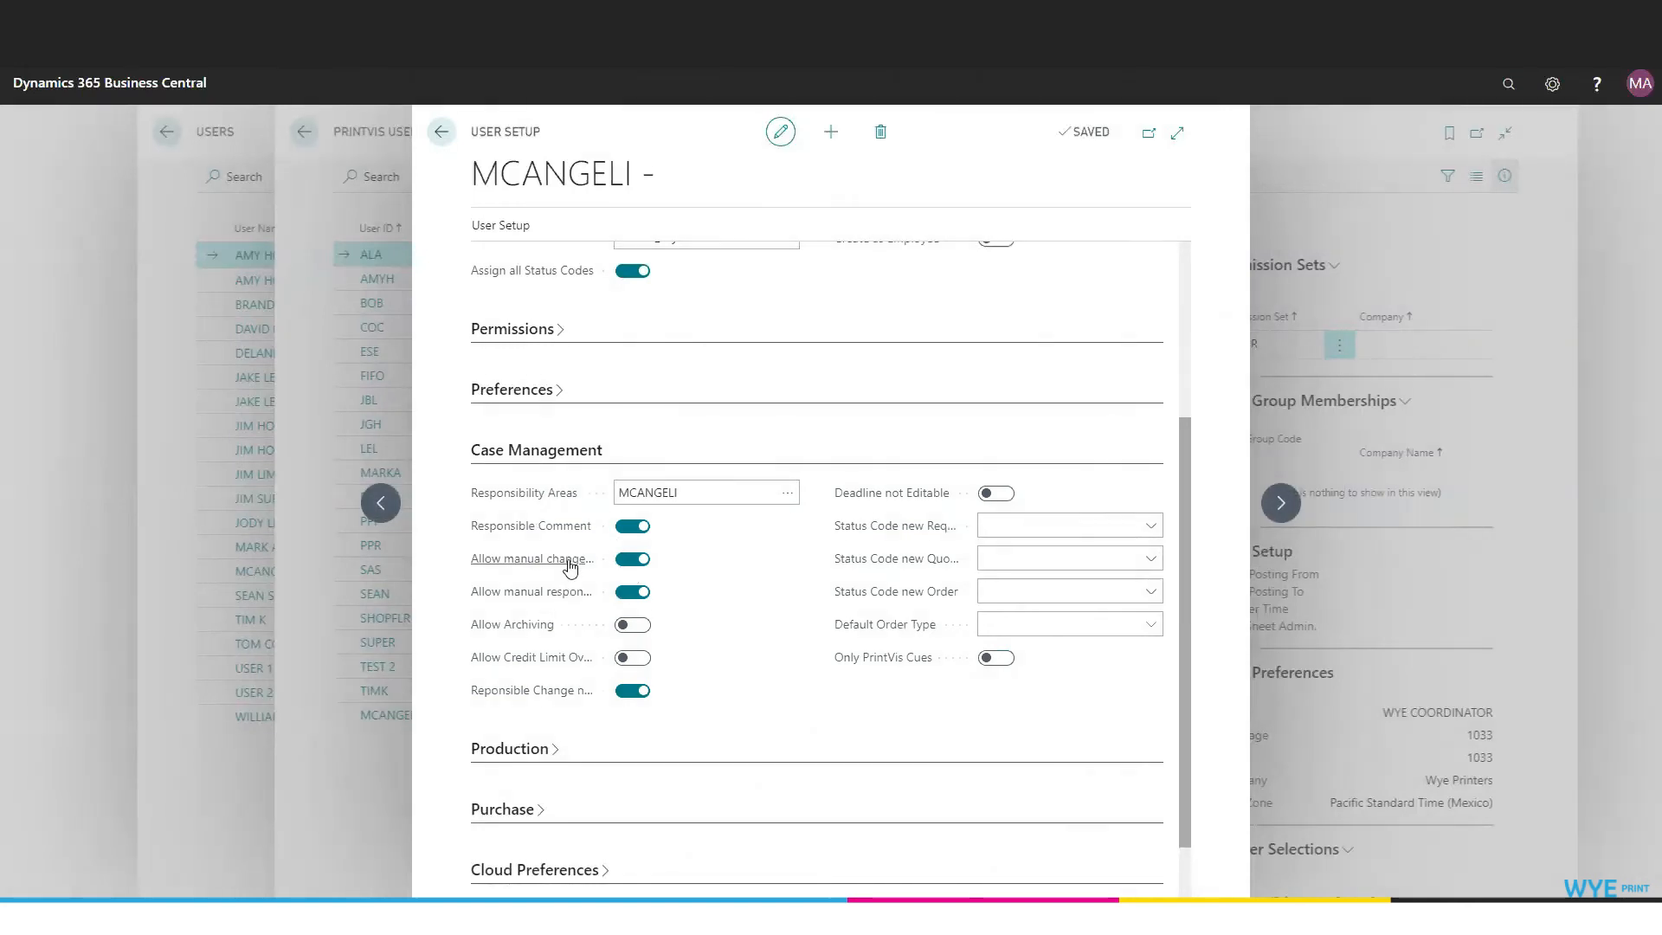
mouse_move(571, 567)
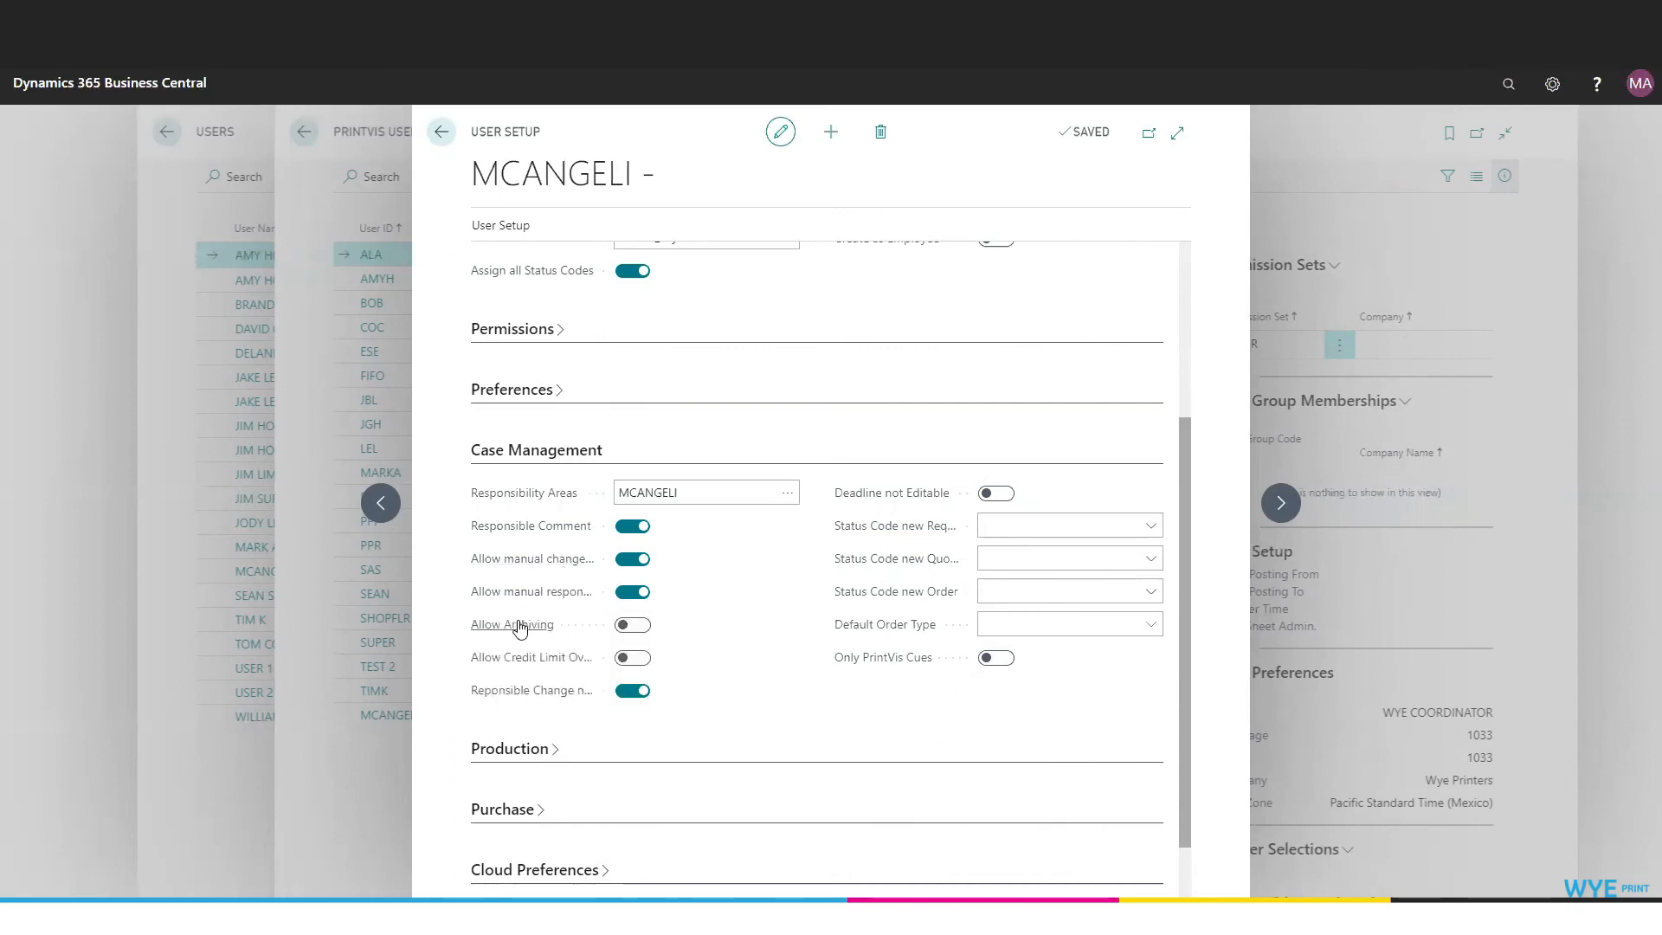
left_click(635, 626)
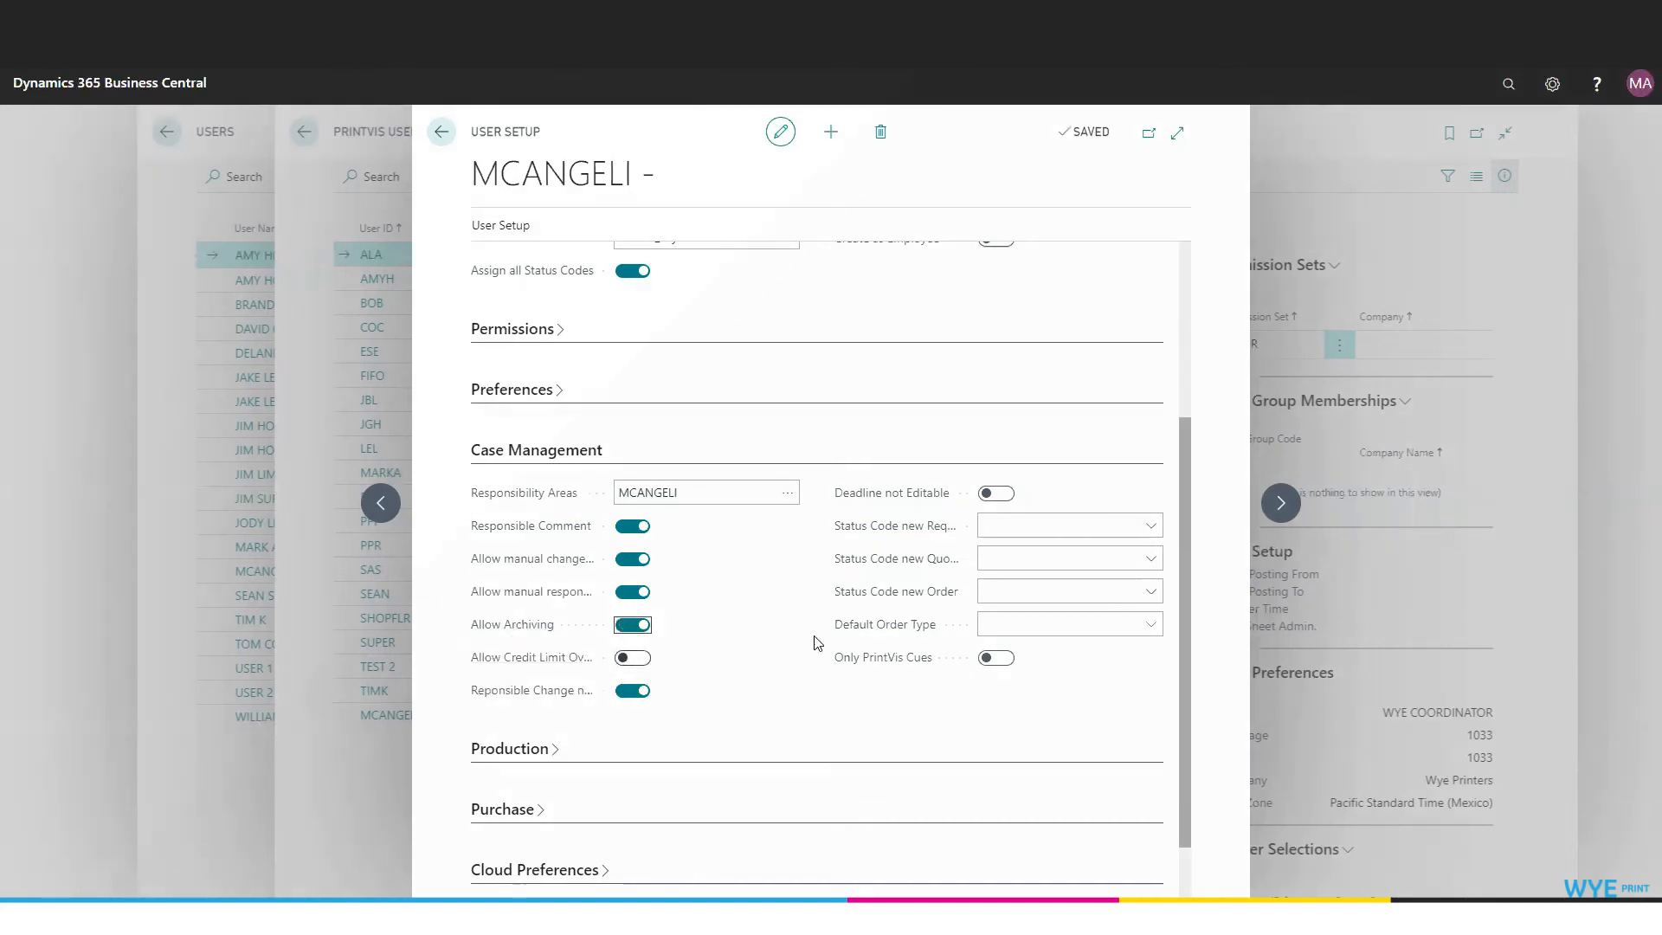
Set new request, quote and order status codes to REQUEST, QUOTE and ORDER.
left_click(1151, 530)
left_click(996, 602)
left_click(1151, 558)
left_click(1005, 658)
left_click(1151, 591)
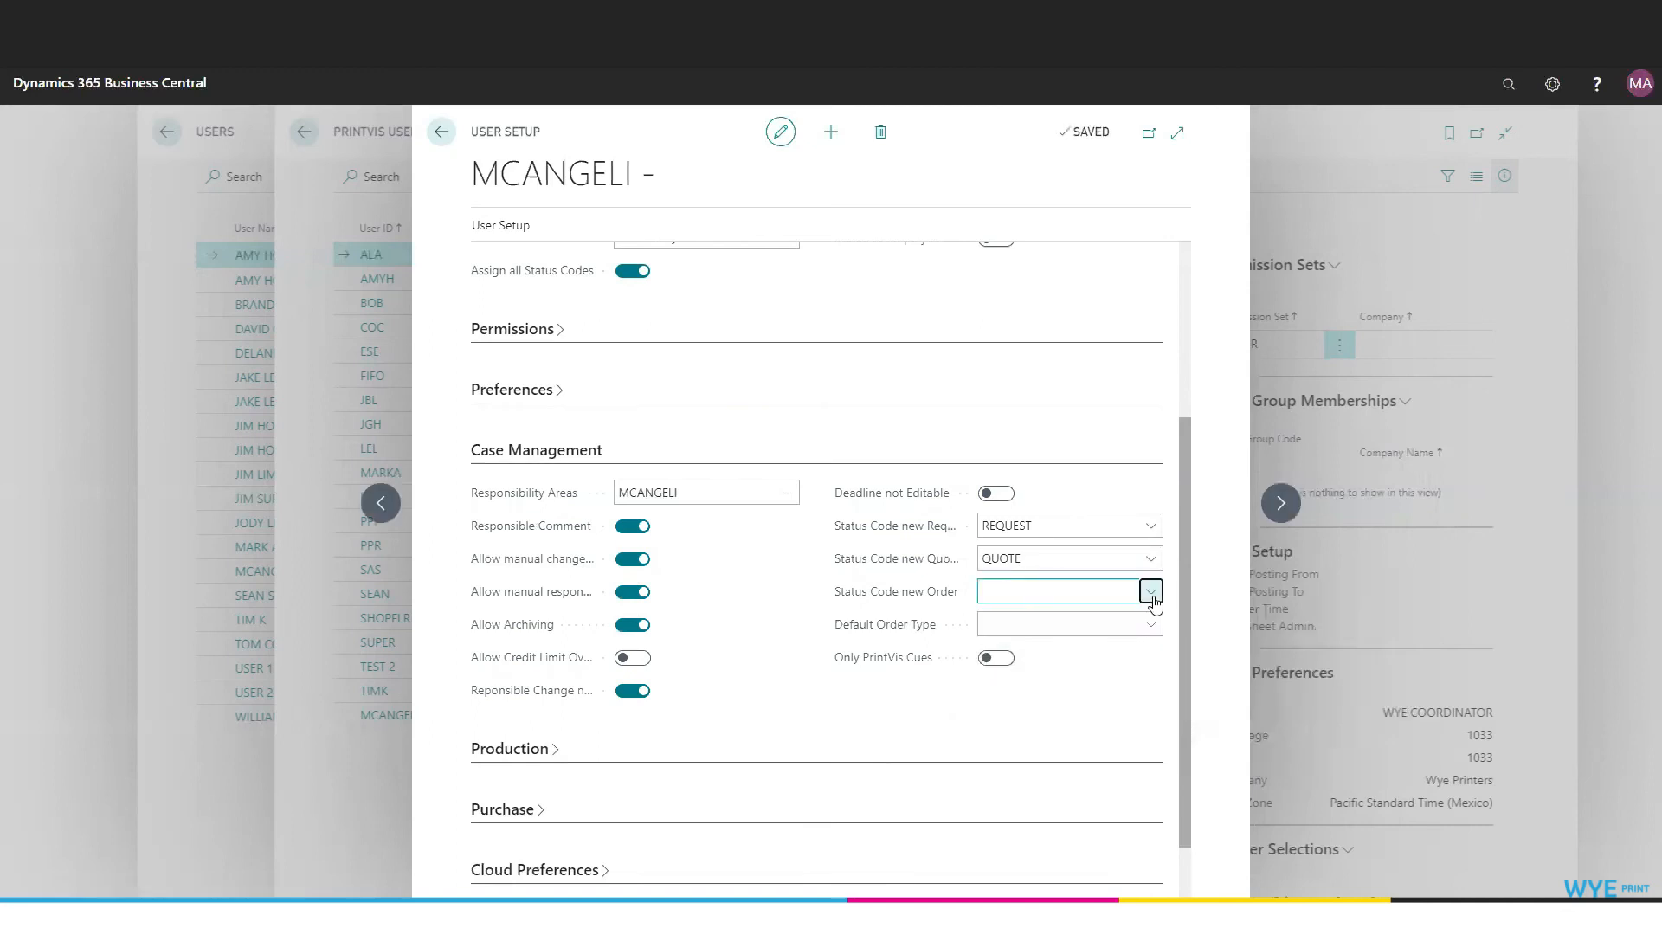
scroll(1009, 743, "down", 2)
left_click(1009, 736)
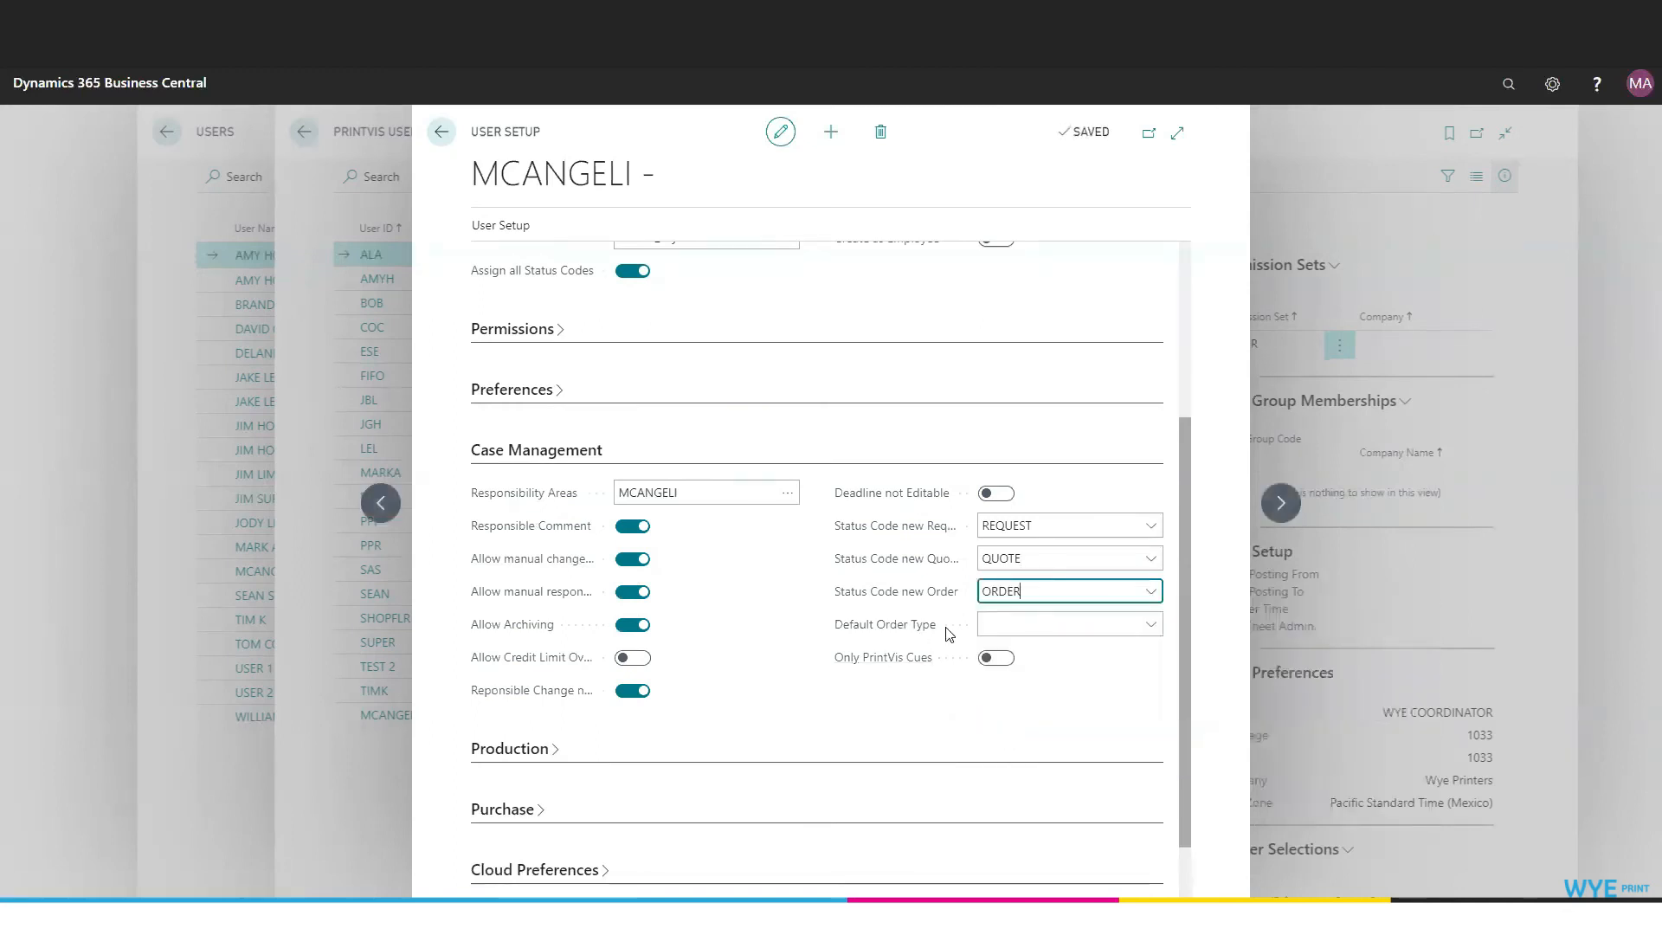
left_click(1158, 626)
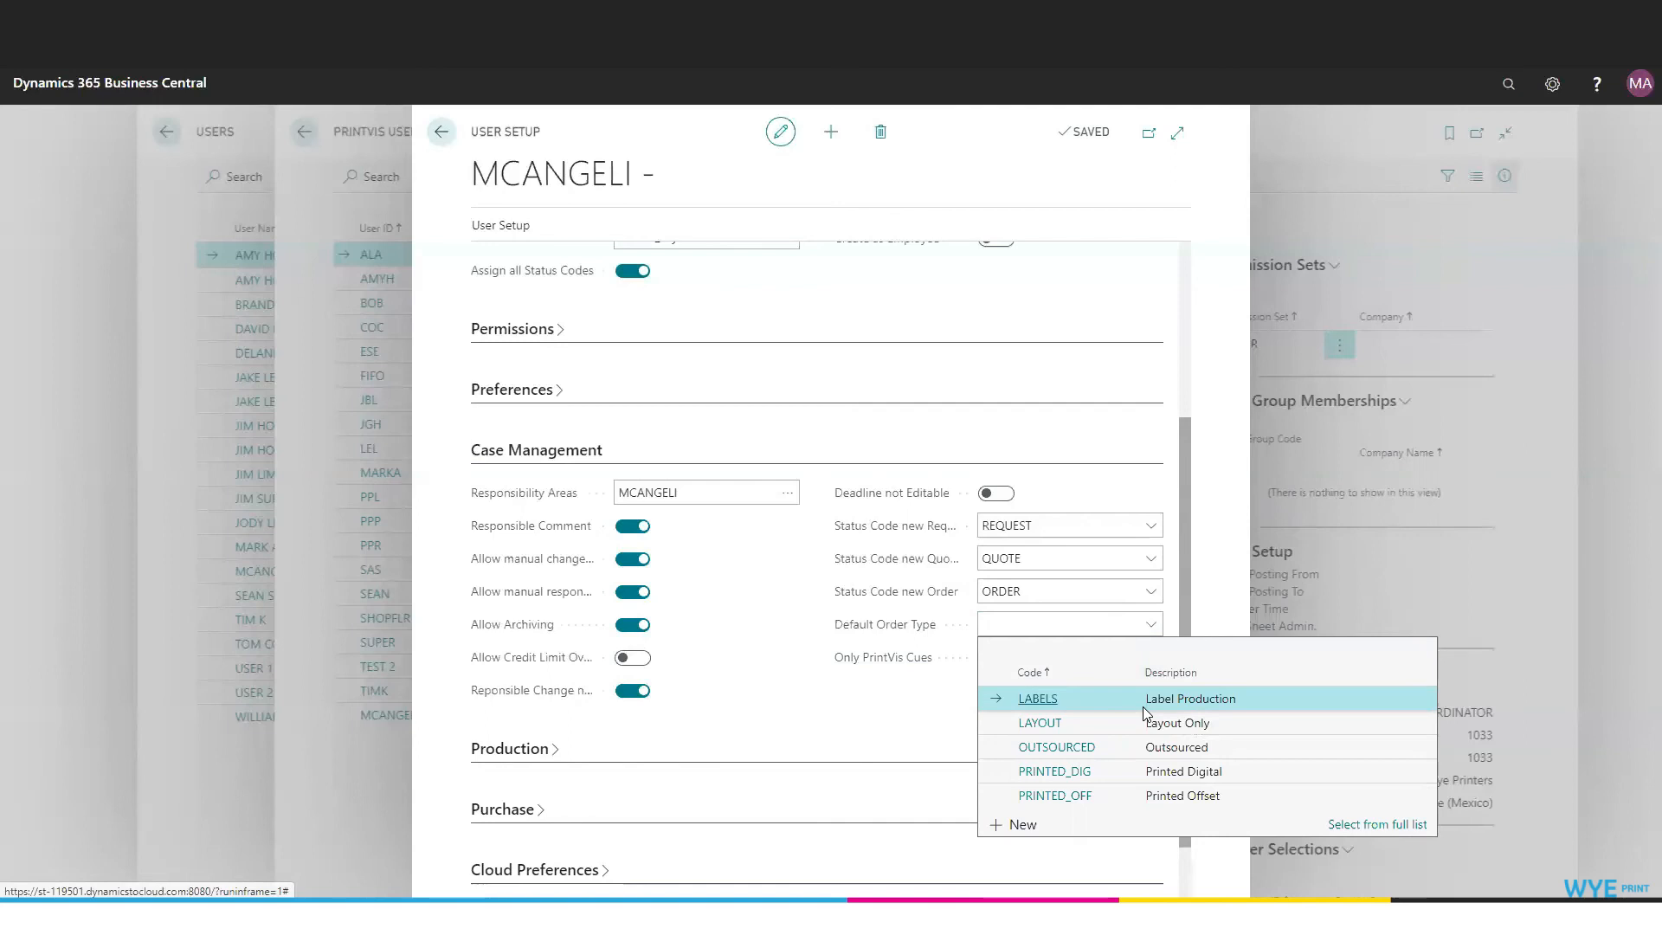
left_click(901, 752)
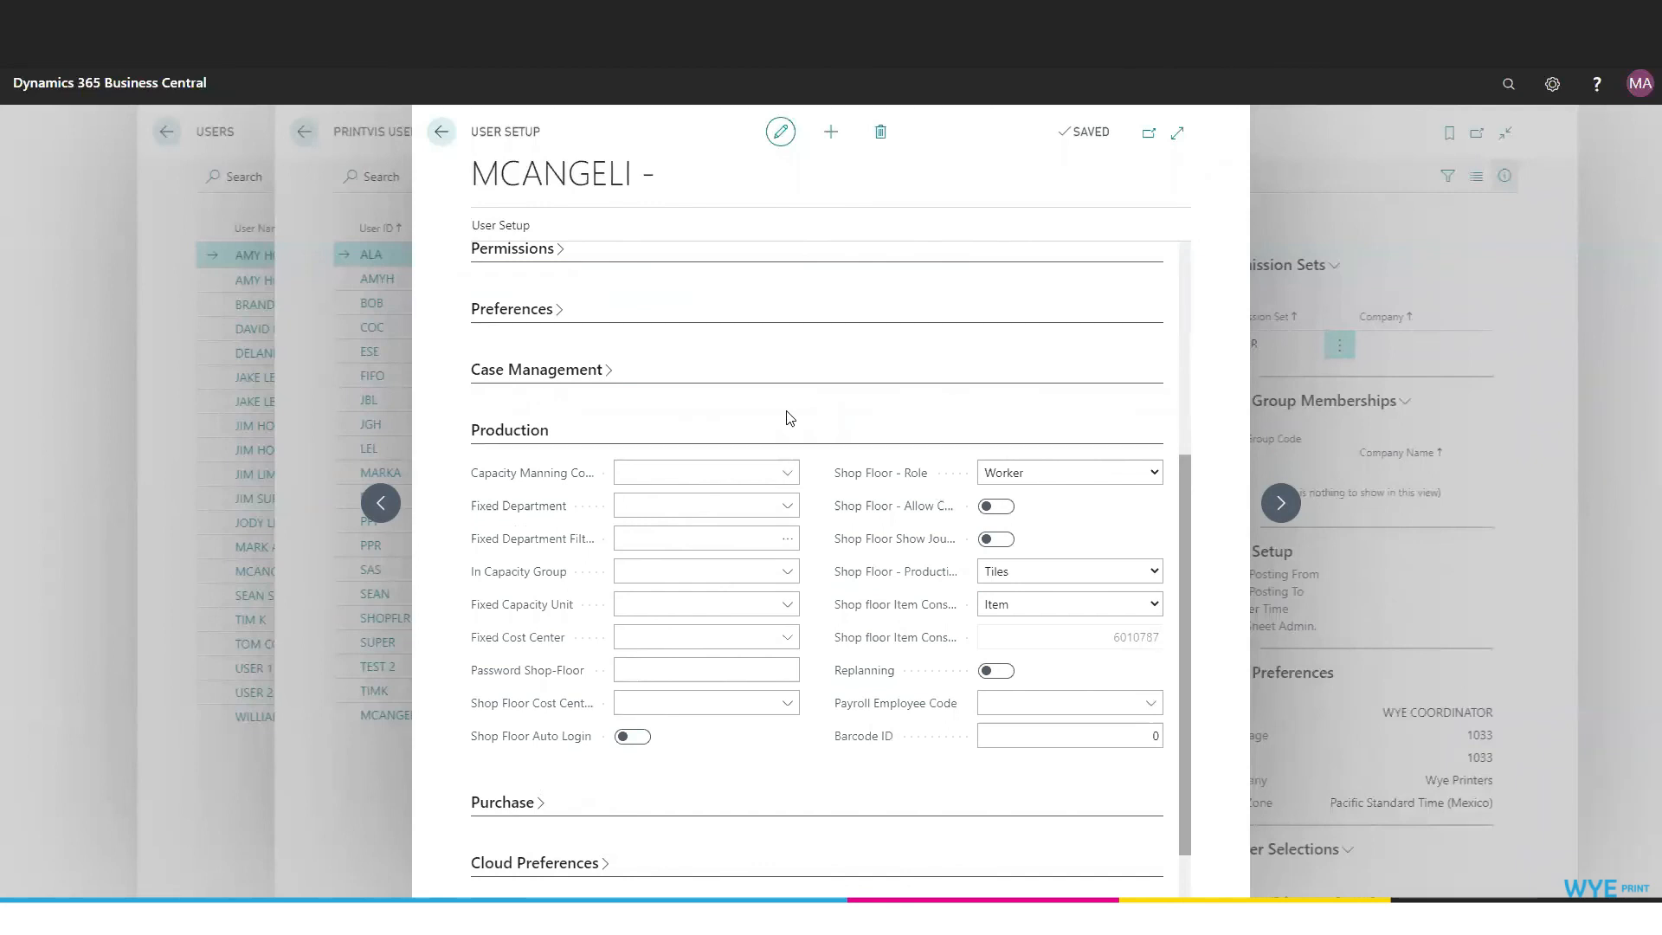
left_click(787, 508)
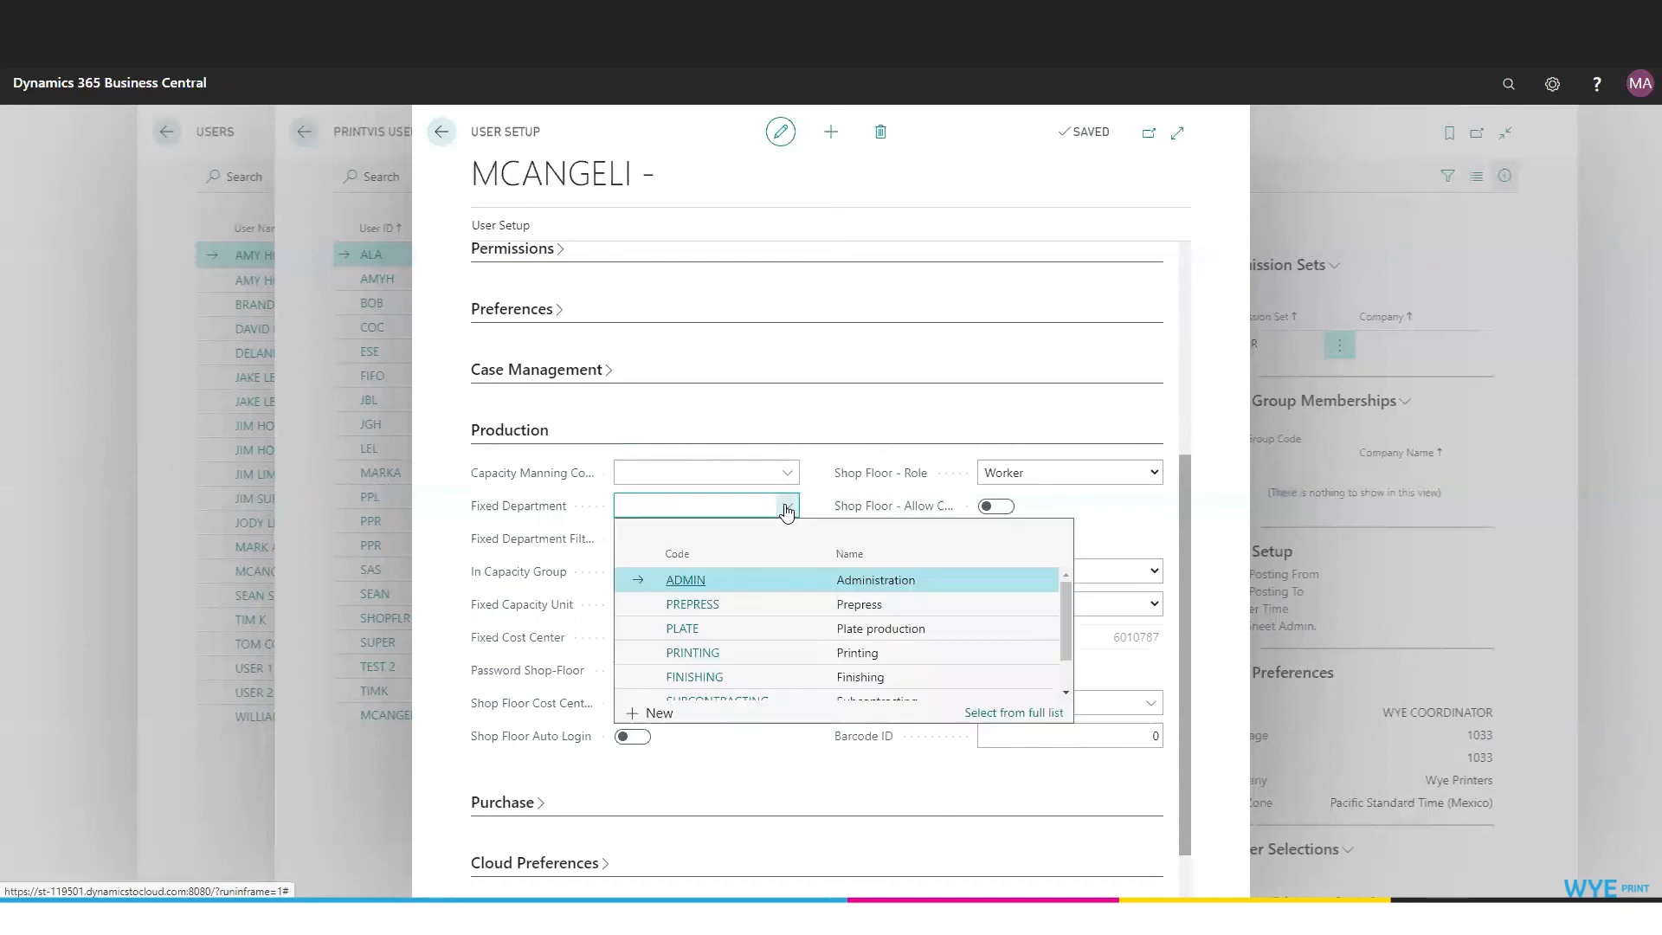
scroll(791, 627, "down", 2)
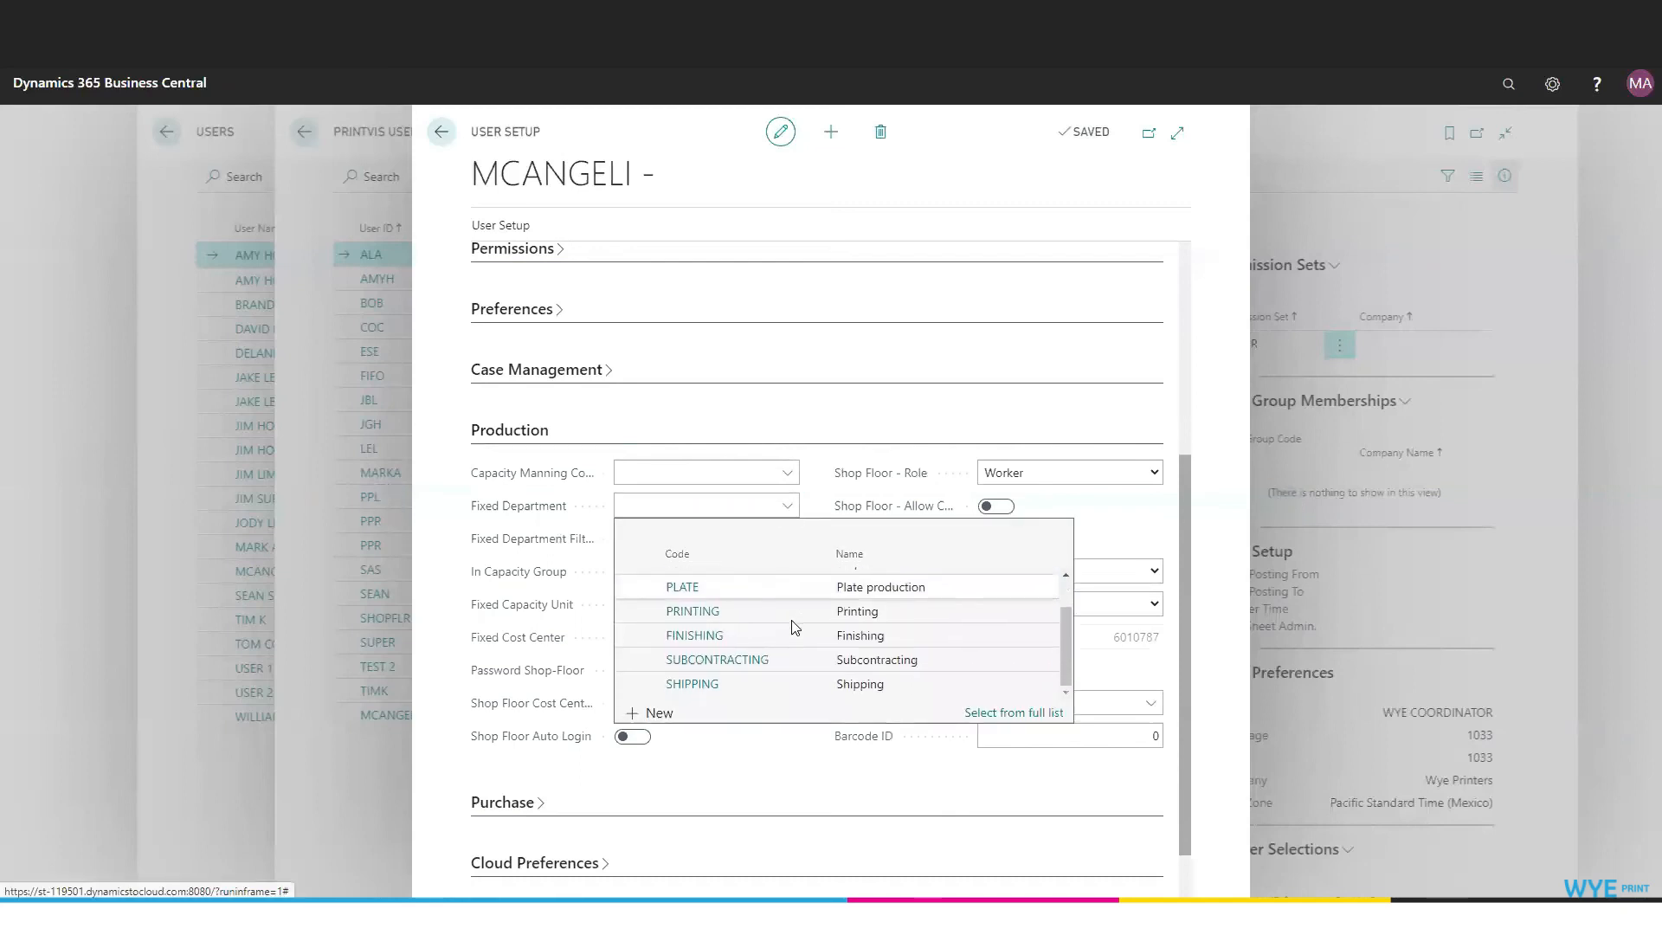
scroll(794, 627, "up", 1)
left_click(778, 467)
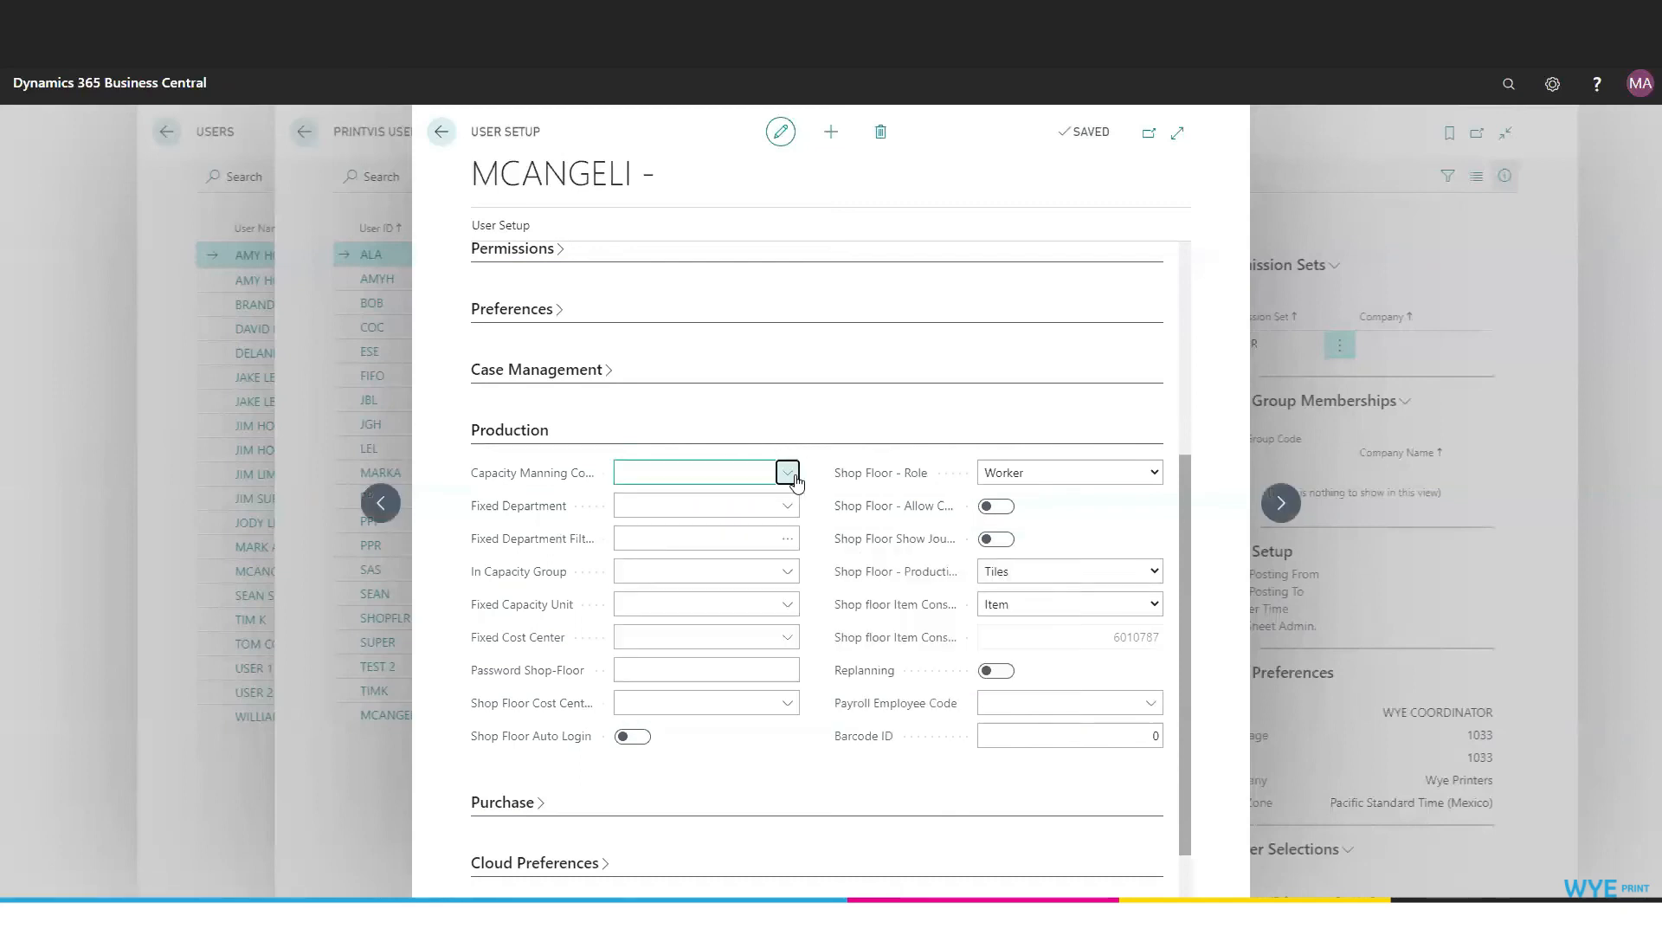
left_click(787, 473)
left_click(807, 486)
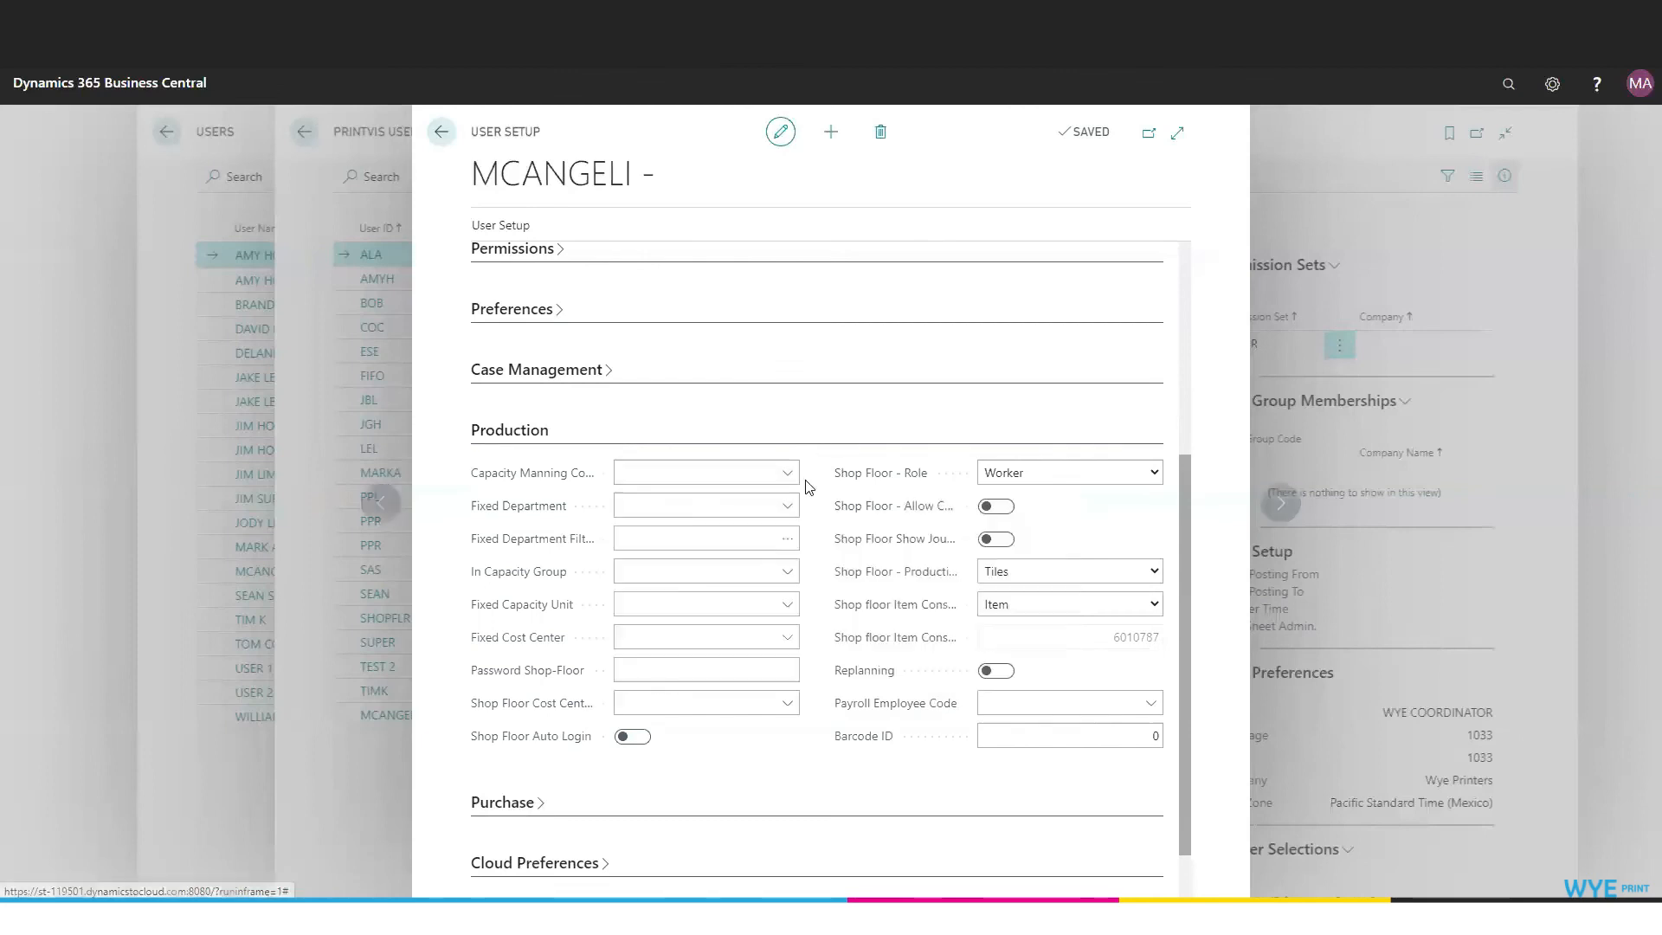
mouse_move(886, 540)
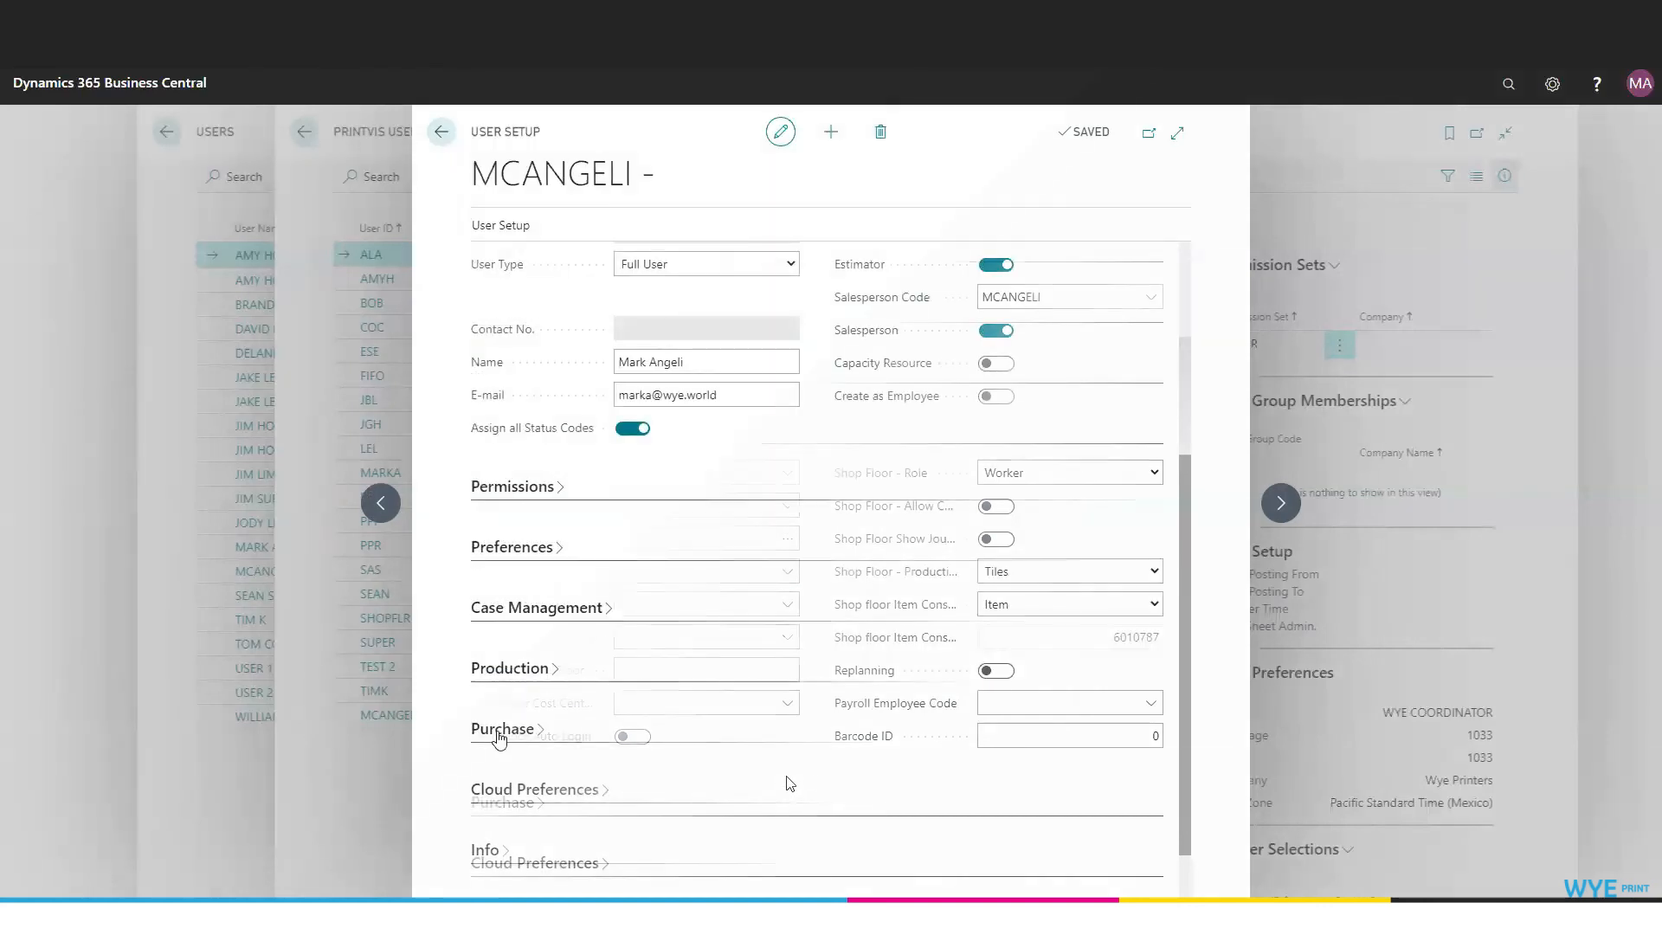
Expand Purchase settings and review its status codes, leaving them empty.
left_click(517, 724)
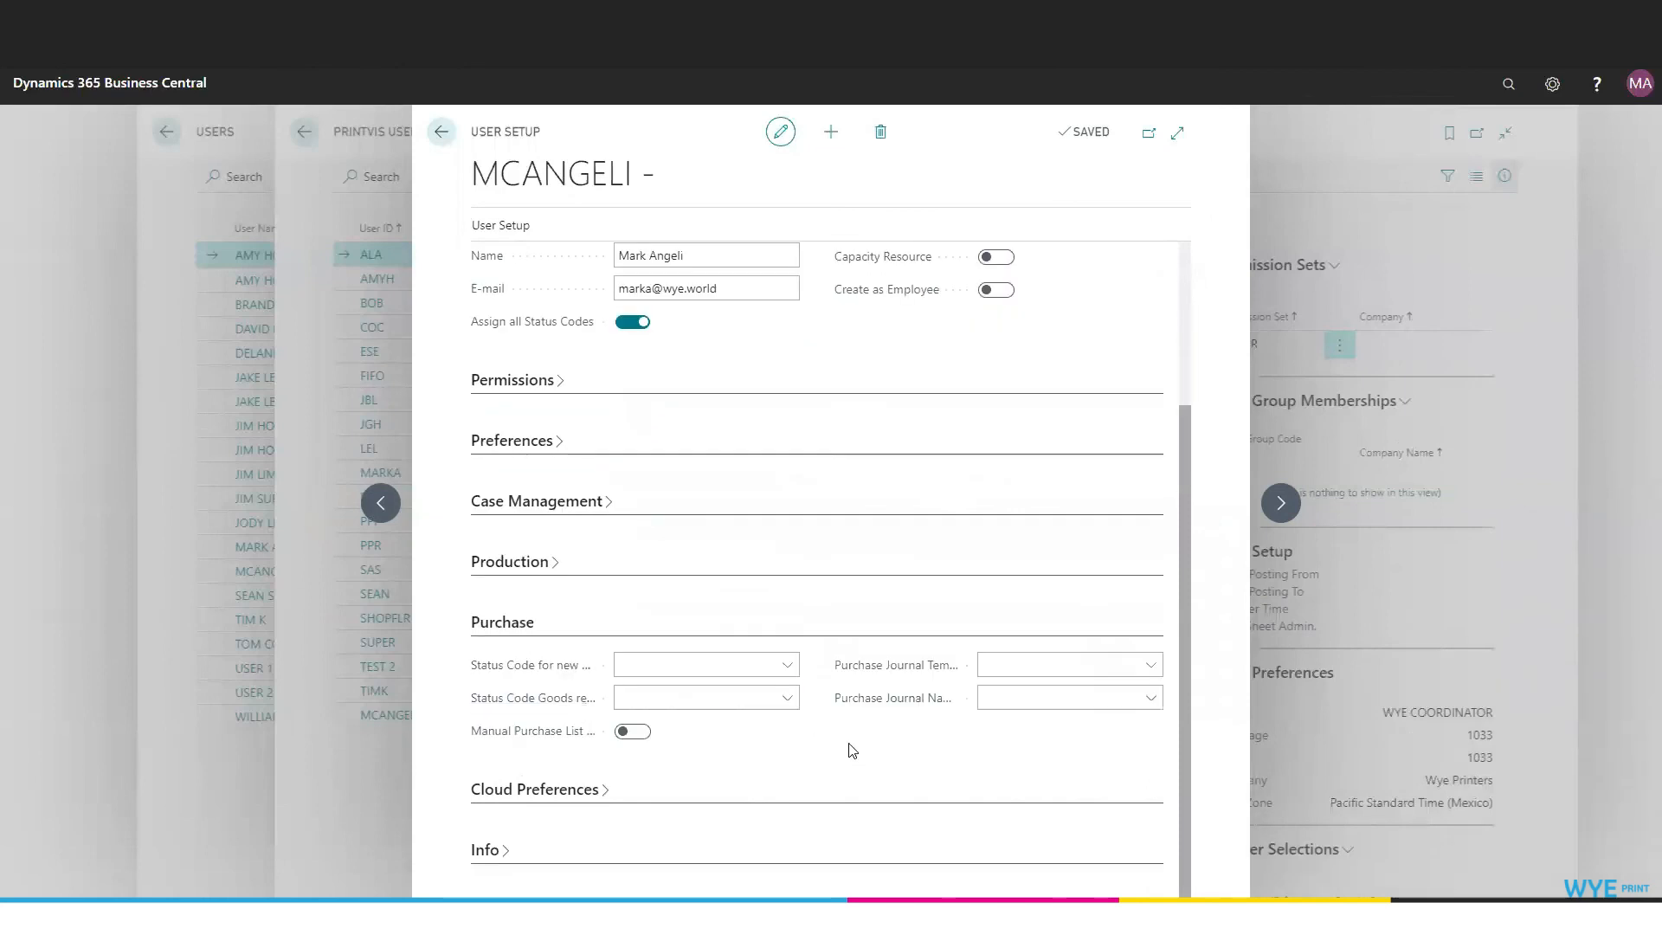
left_click(786, 666)
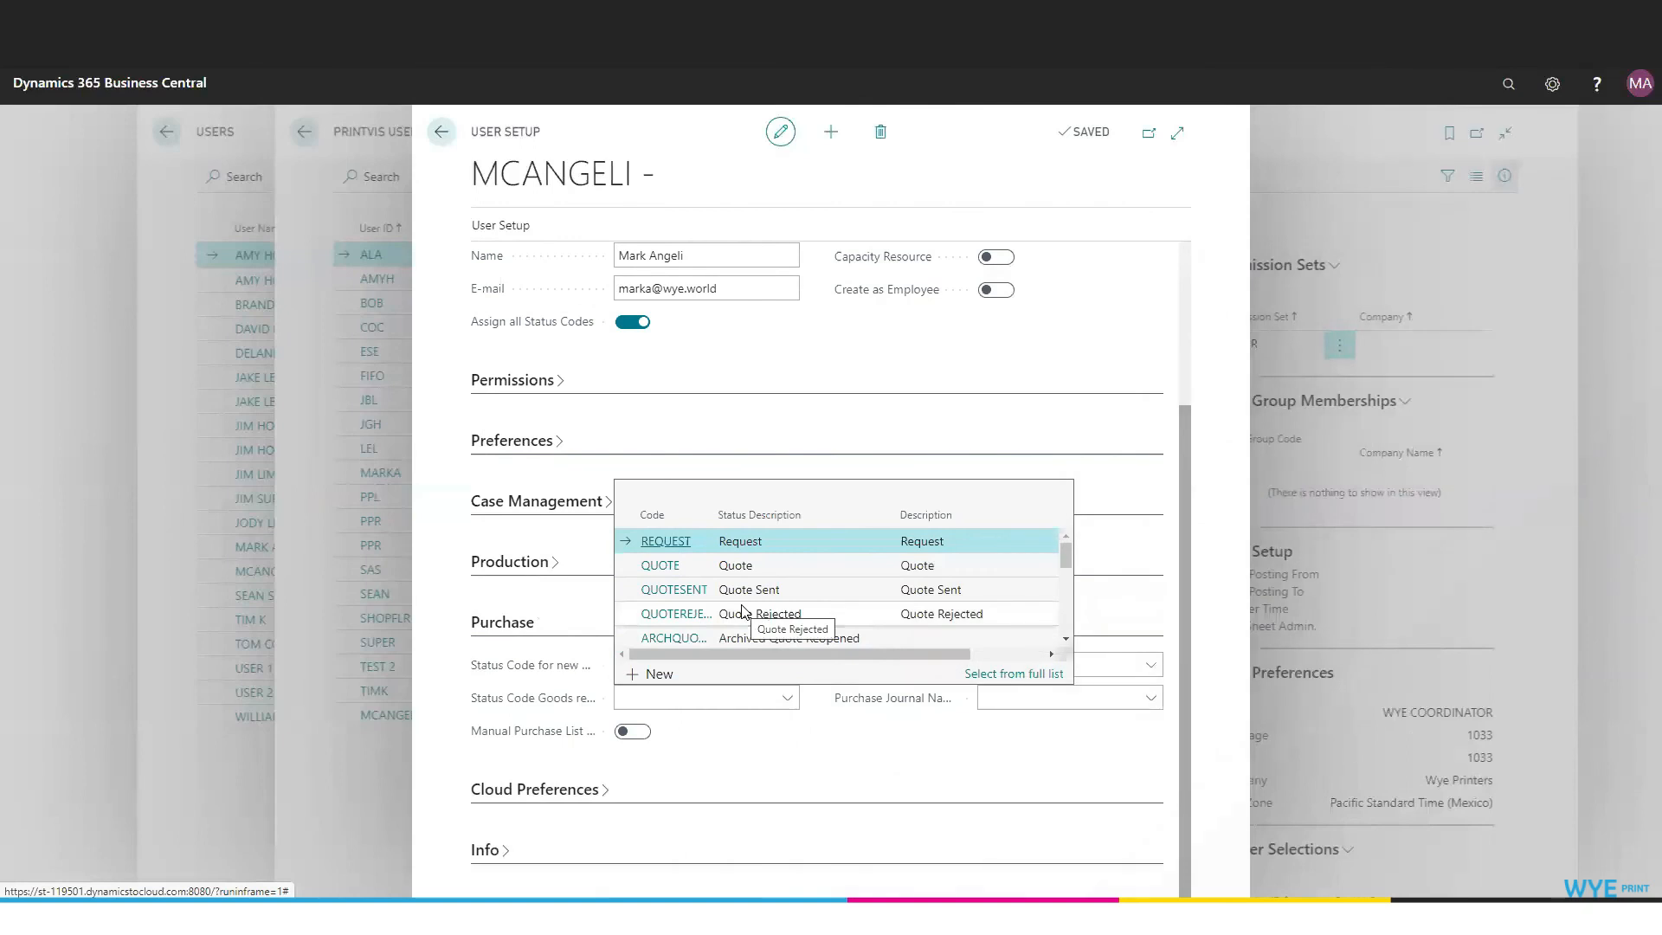
mouse_move(575, 707)
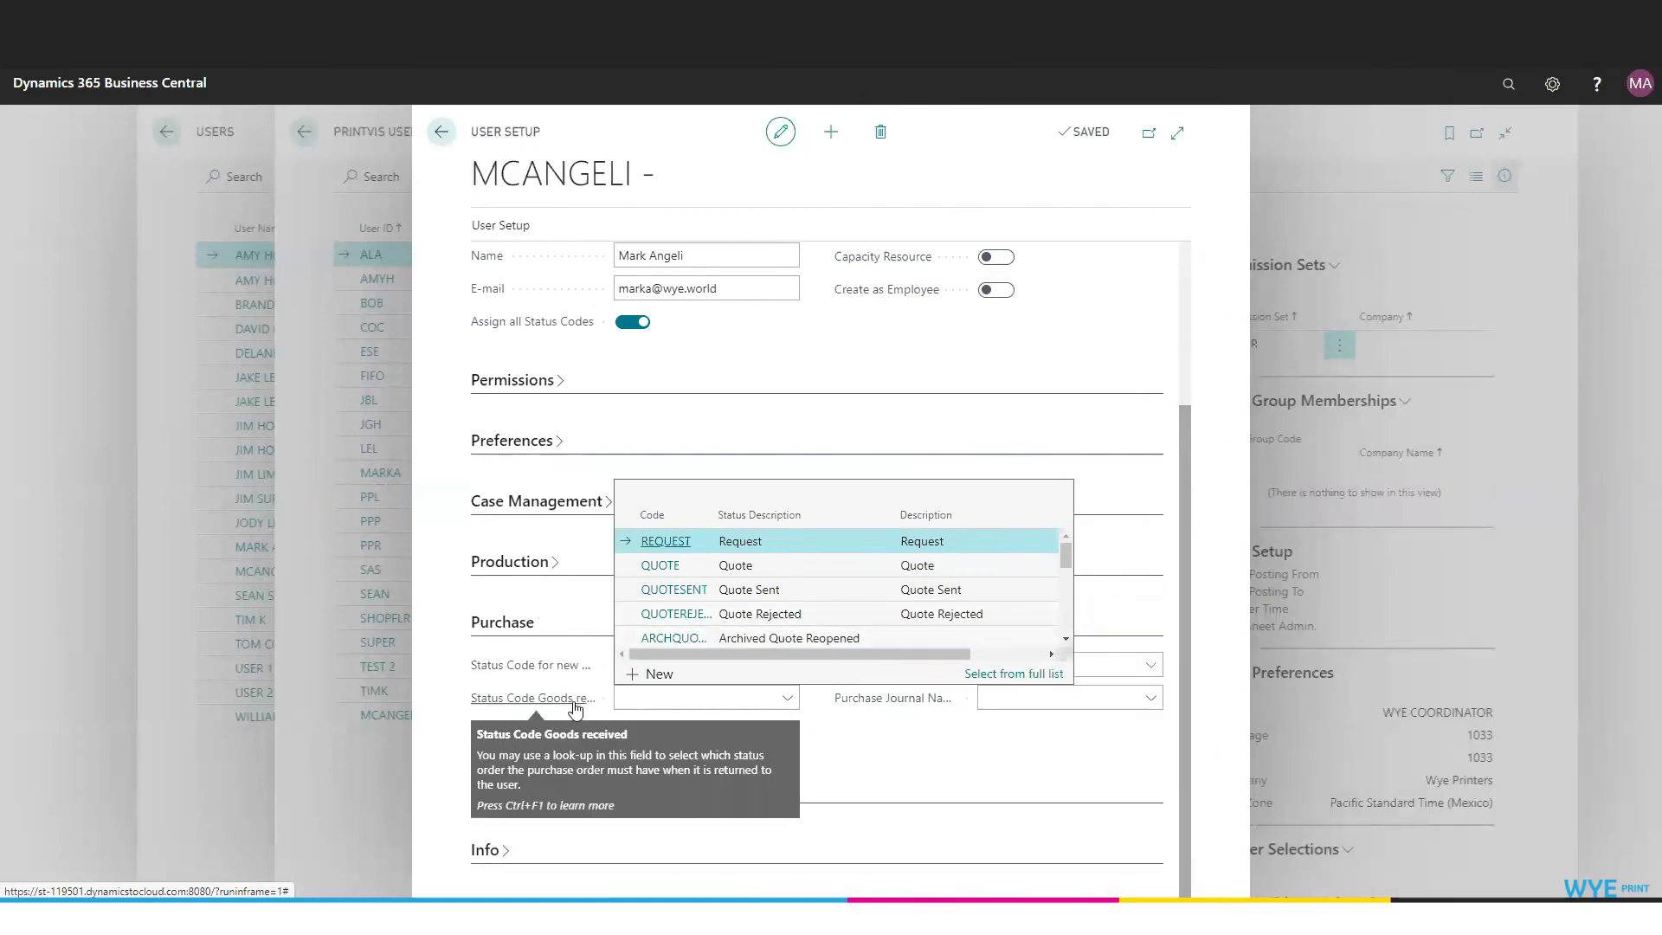
left_click(911, 747)
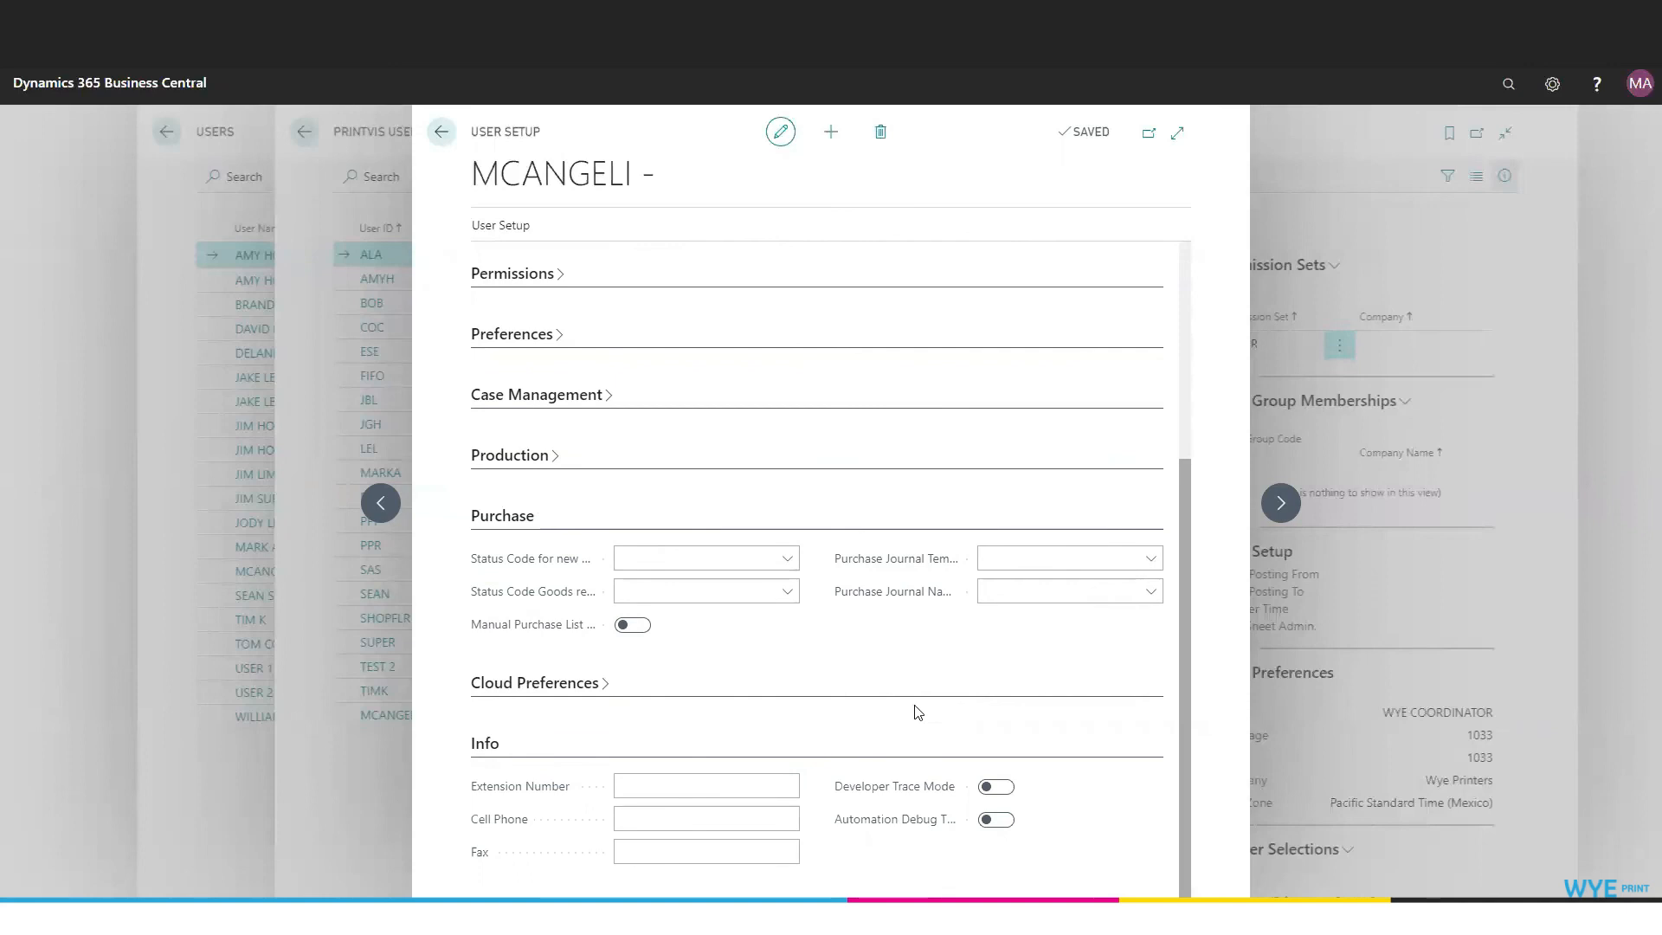
scroll(1073, 789, "up", 4)
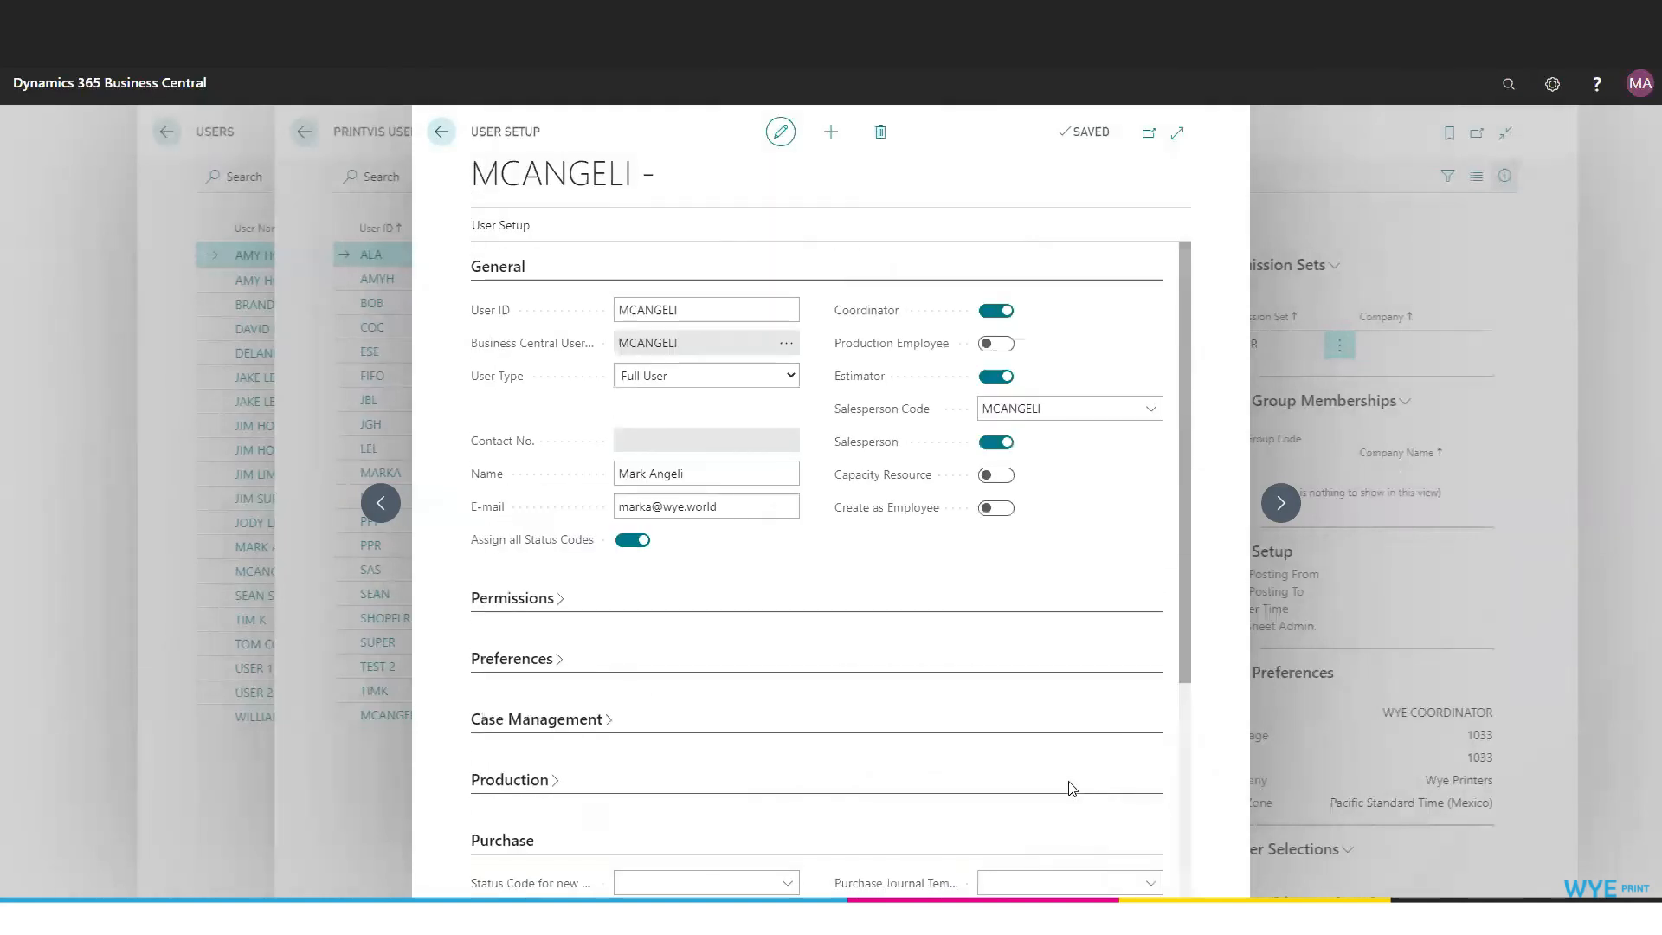